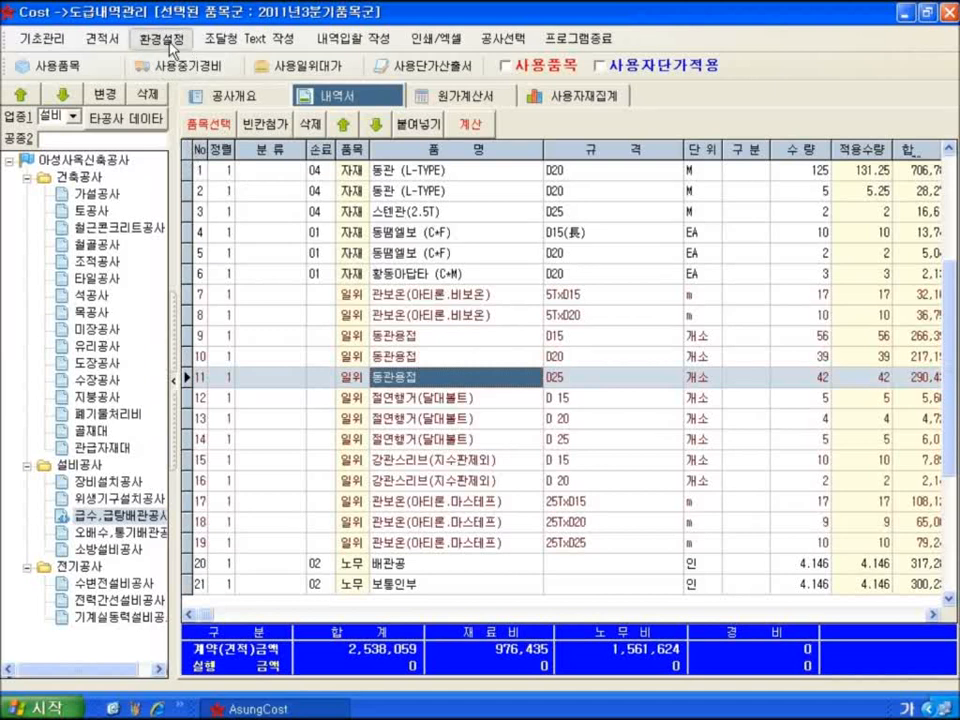
Review the 내역서 rounding settings in the environment settings (환경설정), then close them
{"action": "left_click", "coordinate": [171, 45]}
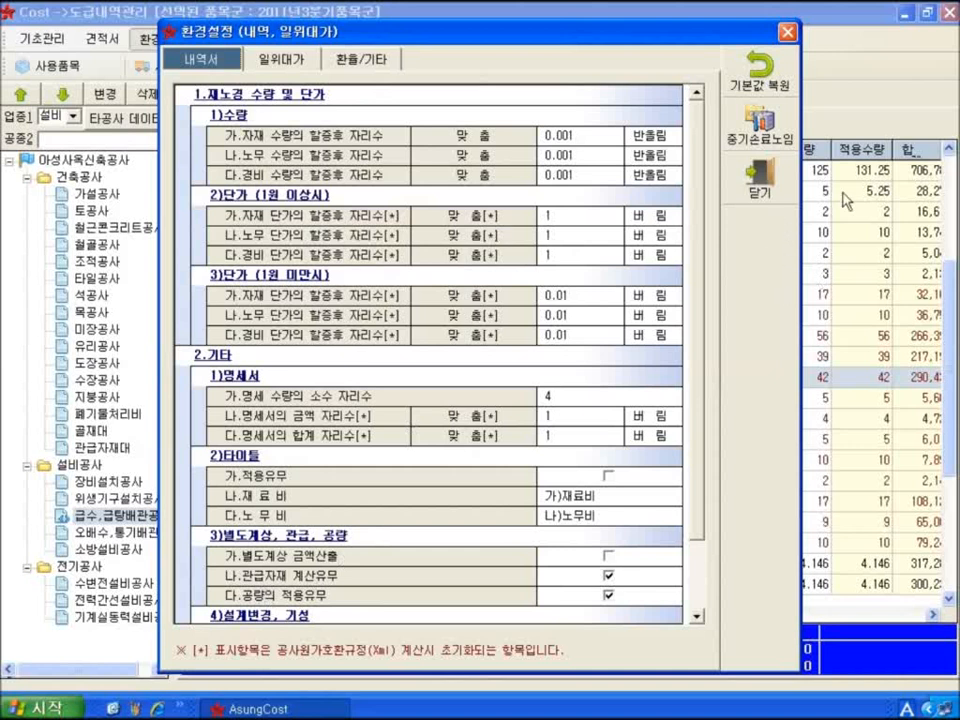
{"action": "left_click_drag", "start_coordinate": [720, 35], "coordinate": [688, 35]}
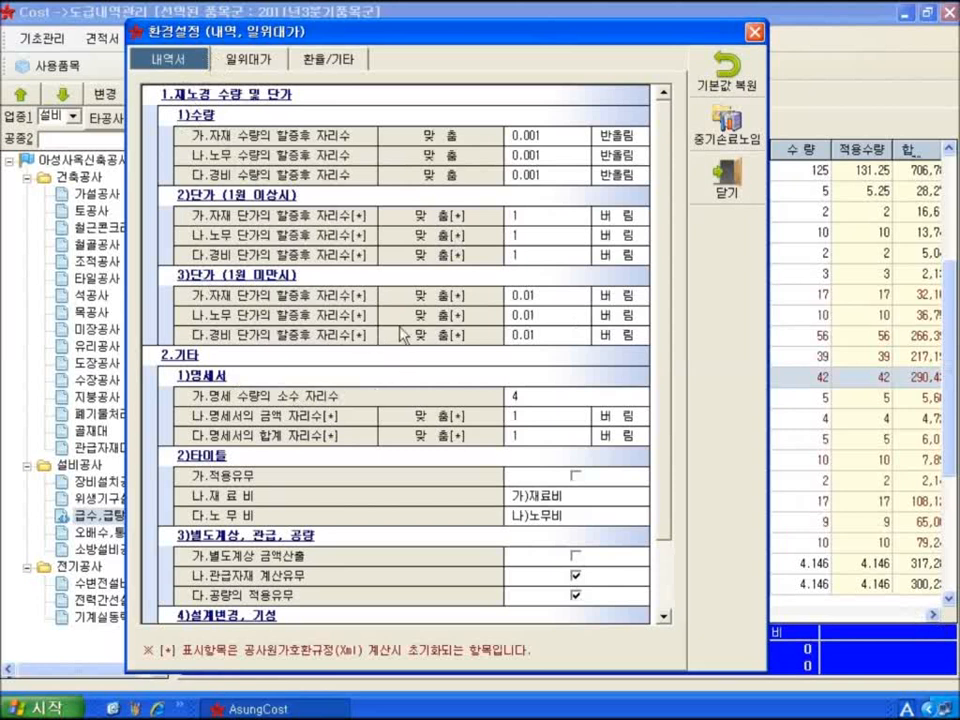
{"action": "left_click", "coordinate": [706, 185]}
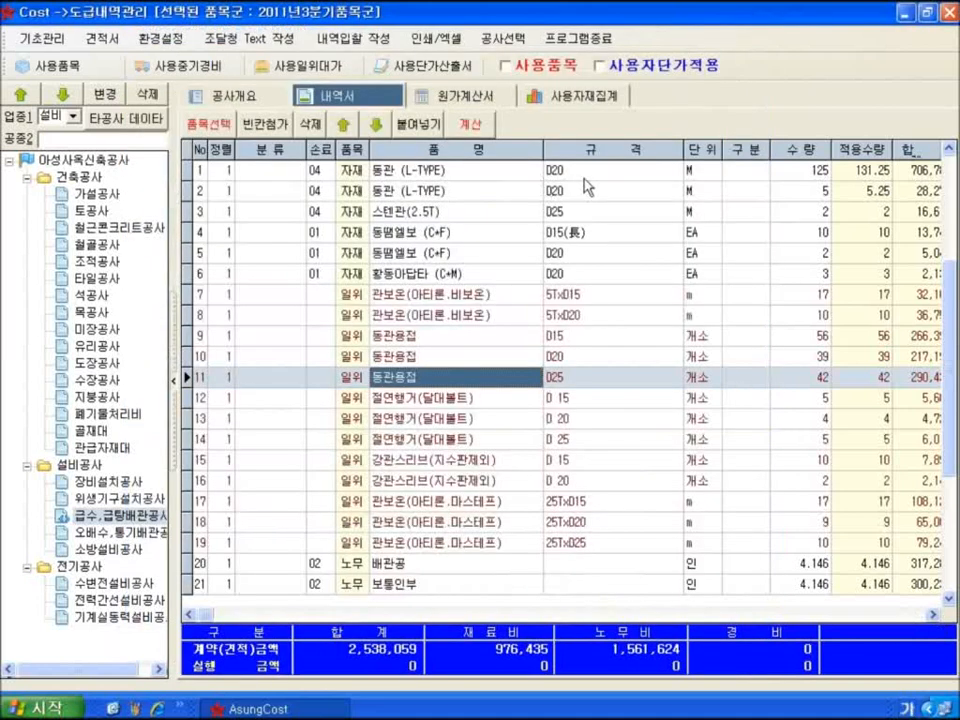
View the individual decimal-place settings (명세의 소숫점 자리수 개별환경설정) for the first 동관 (L-TYPE) D20 item and close them unchanged
{"action": "left_click", "coordinate": [586, 178]}
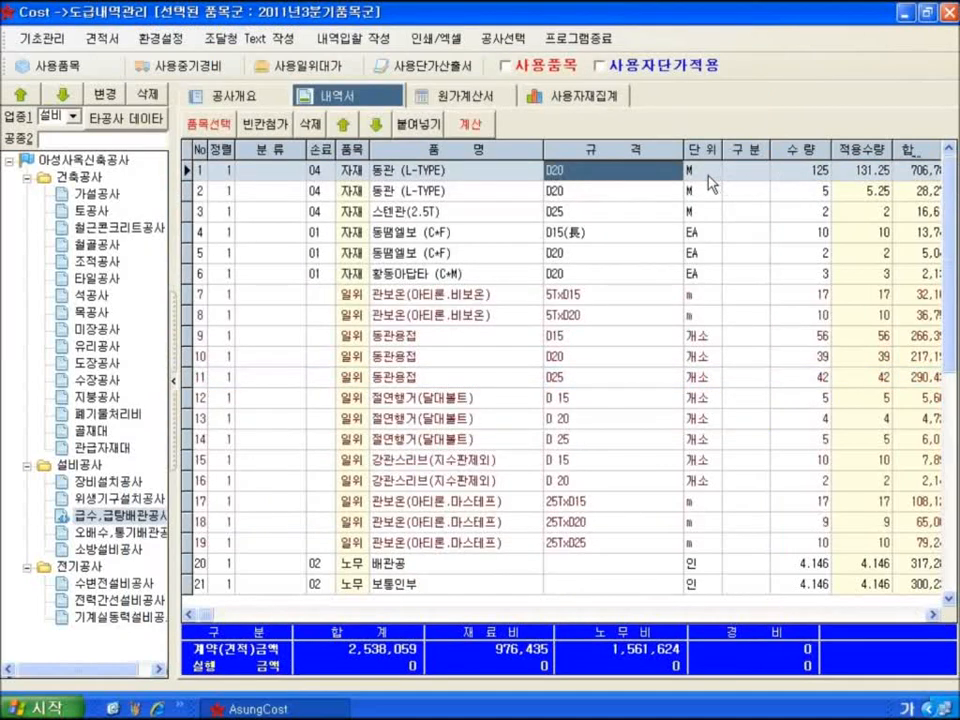
{"action": "right_click", "coordinate": [580, 177]}
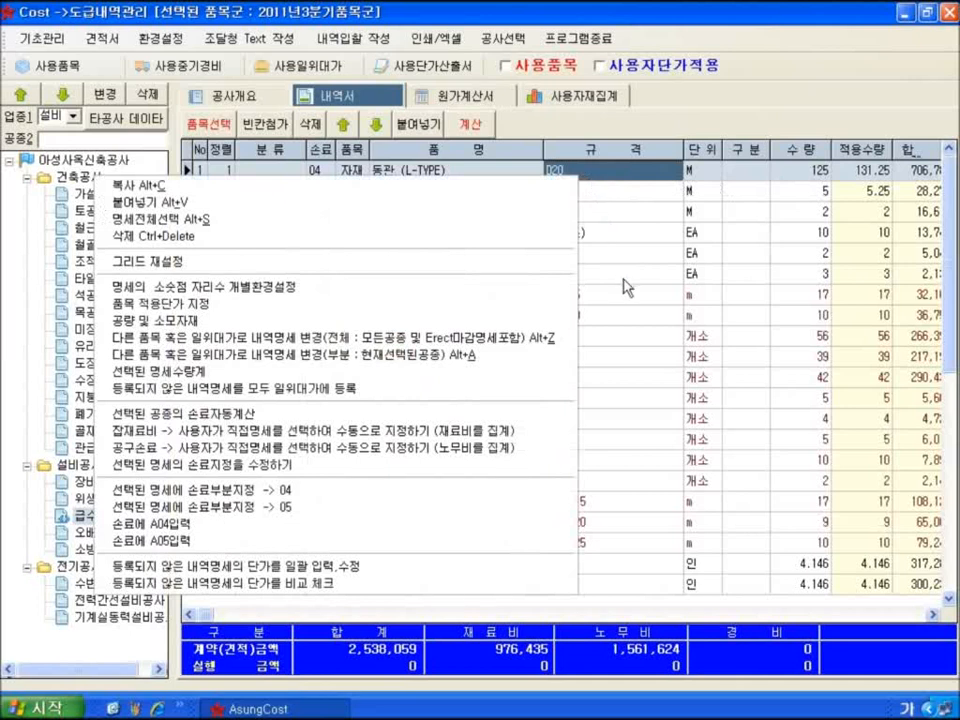
{"action": "left_click", "coordinate": [313, 297]}
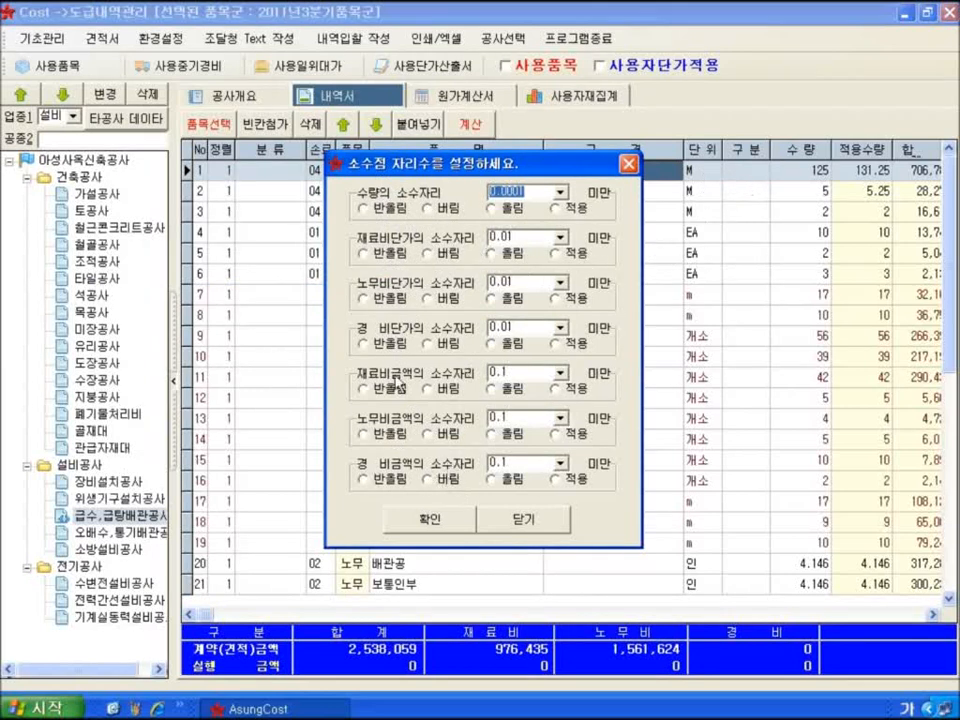
{"action": "left_click", "coordinate": [527, 524]}
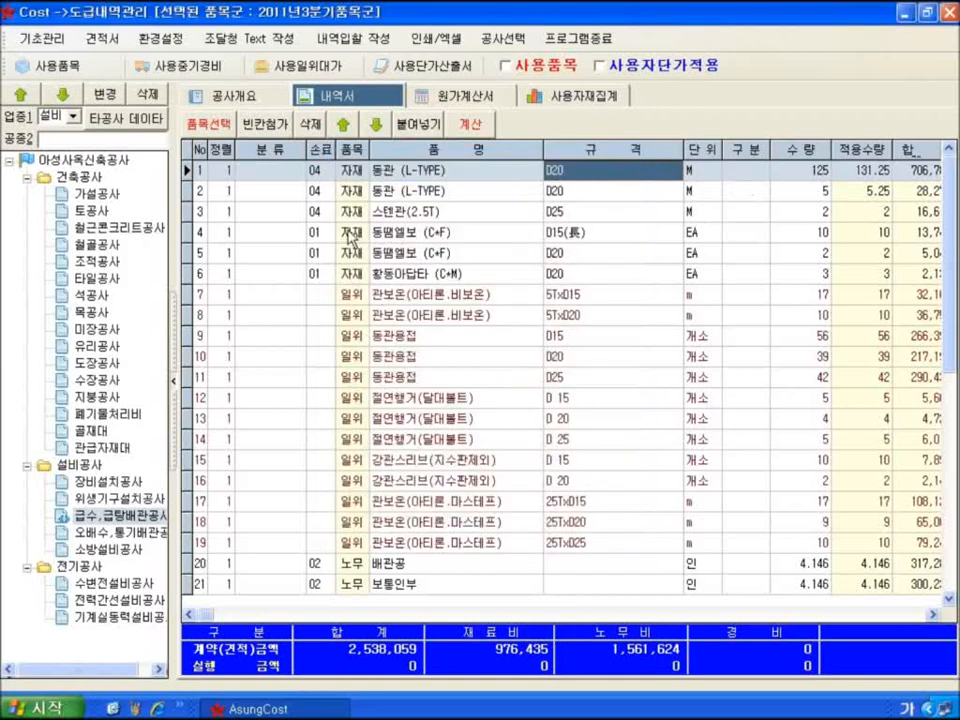
Check the 일위대가 rounding settings in the environment settings and close them
{"action": "left_click", "coordinate": [160, 40]}
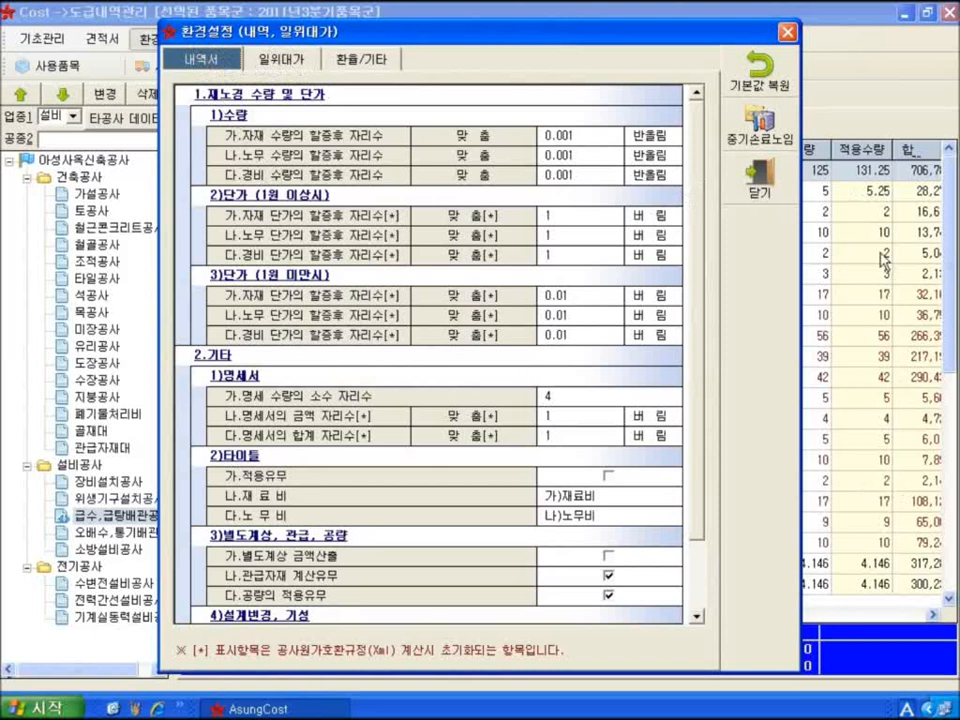
{"action": "left_click", "coordinate": [282, 66]}
{"action": "left_click", "coordinate": [760, 186]}
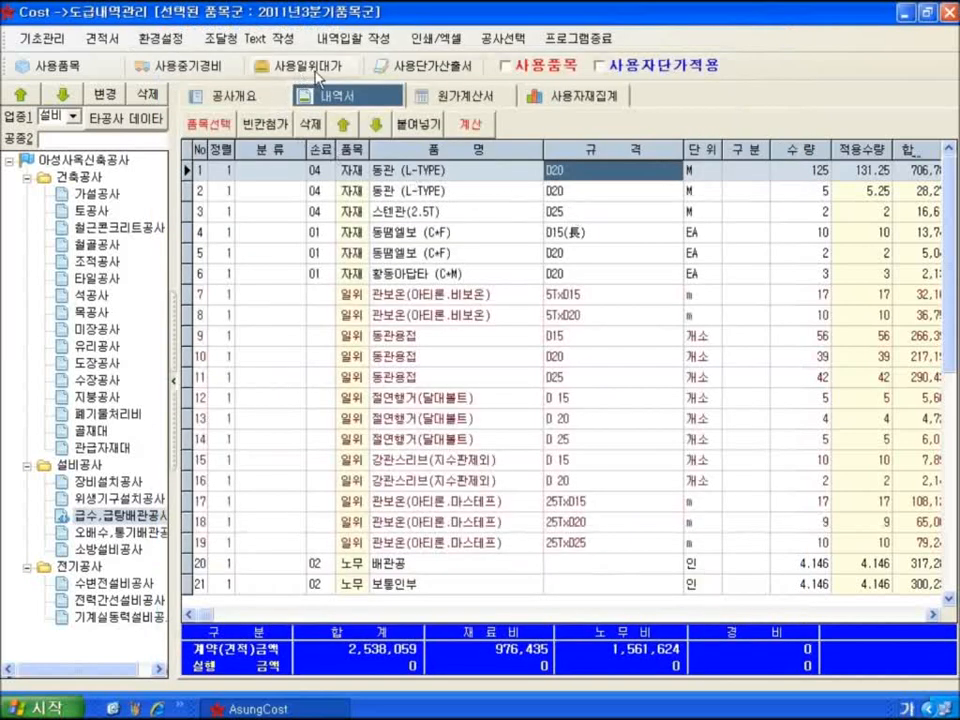
View the quantity and applied-quantity columns of the 0.5B벽돌쌓기 details in 사용일위대가, then return to the 내역서
{"action": "left_click", "coordinate": [316, 70]}
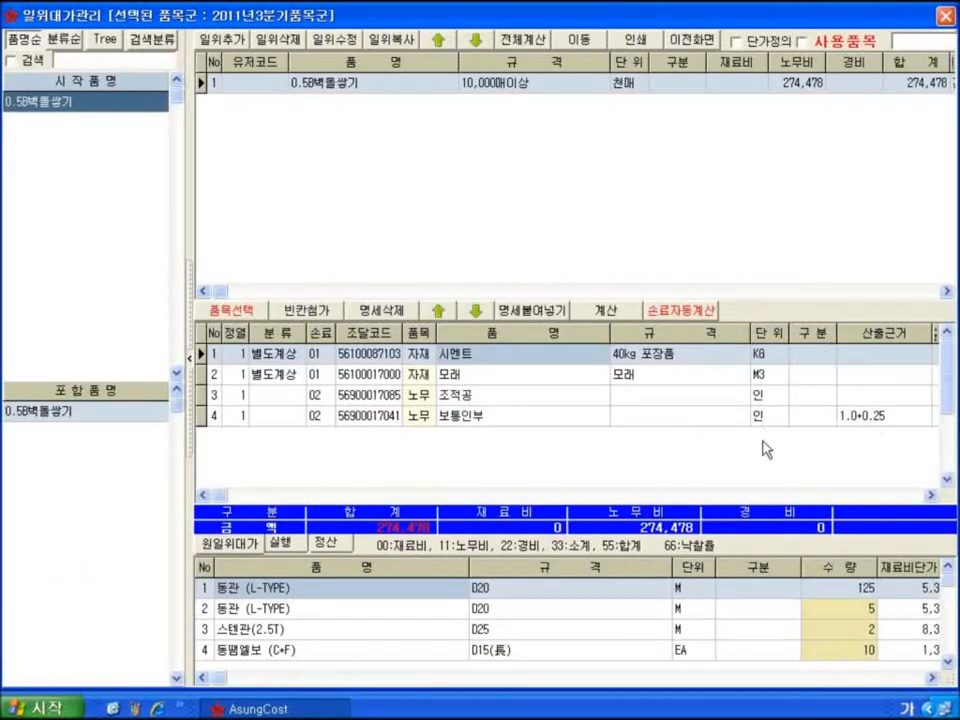
{"action": "left_click", "coordinate": [931, 496]}
{"action": "left_click", "coordinate": [931, 496]}
{"action": "left_click", "coordinate": [931, 496]}
{"action": "left_click", "coordinate": [931, 496]}
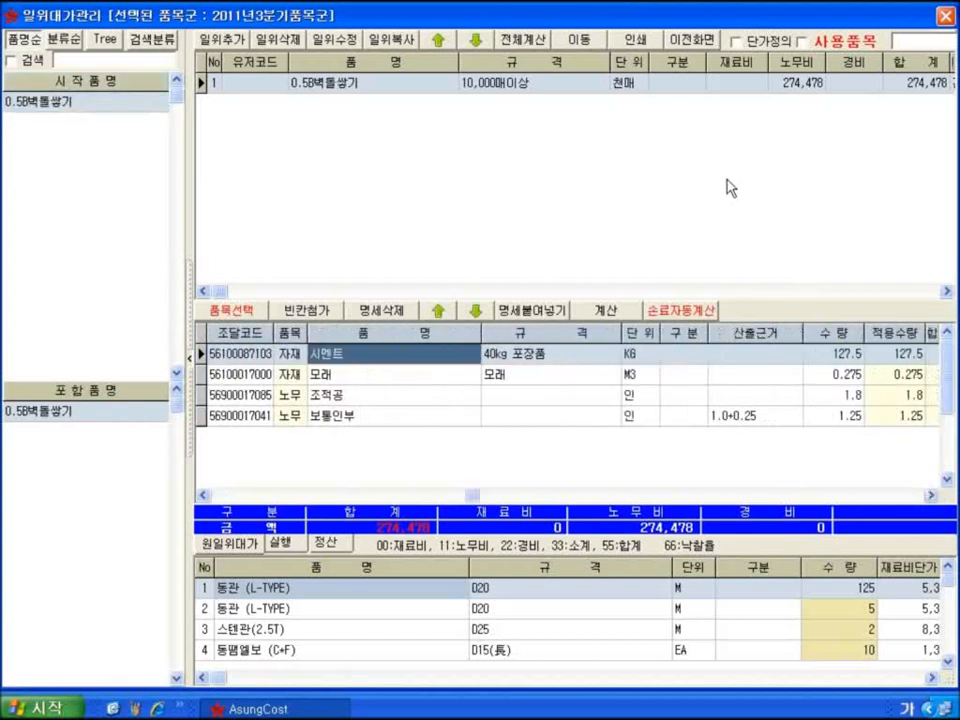
{"action": "left_click", "coordinate": [700, 42]}
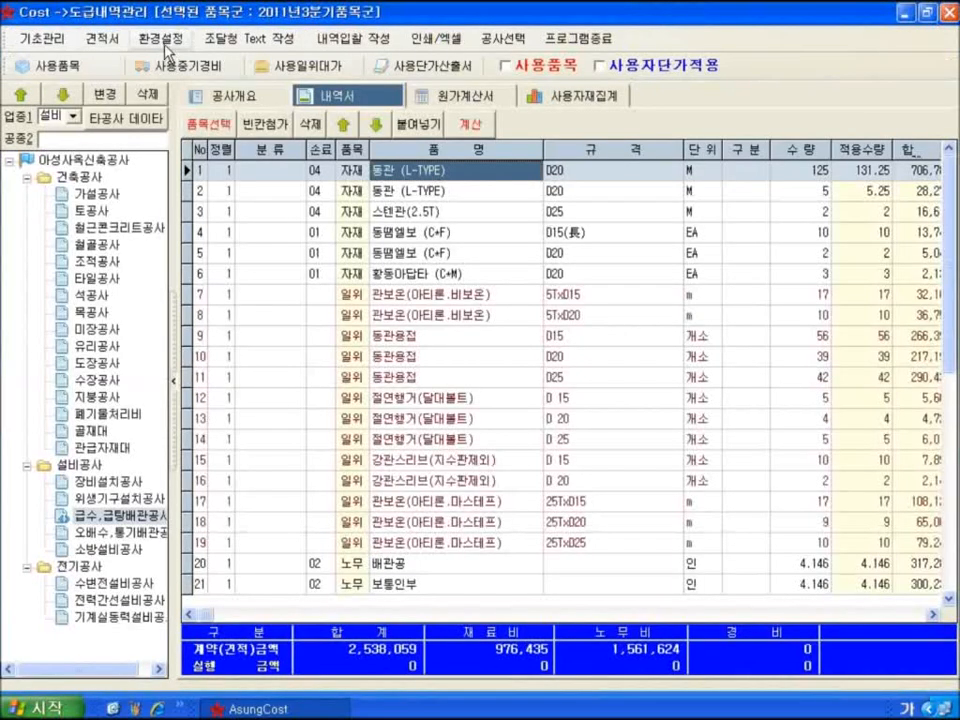
Examine the 일위대가 environment settings down to the 중기경비 section and close them
{"action": "left_click", "coordinate": [163, 40]}
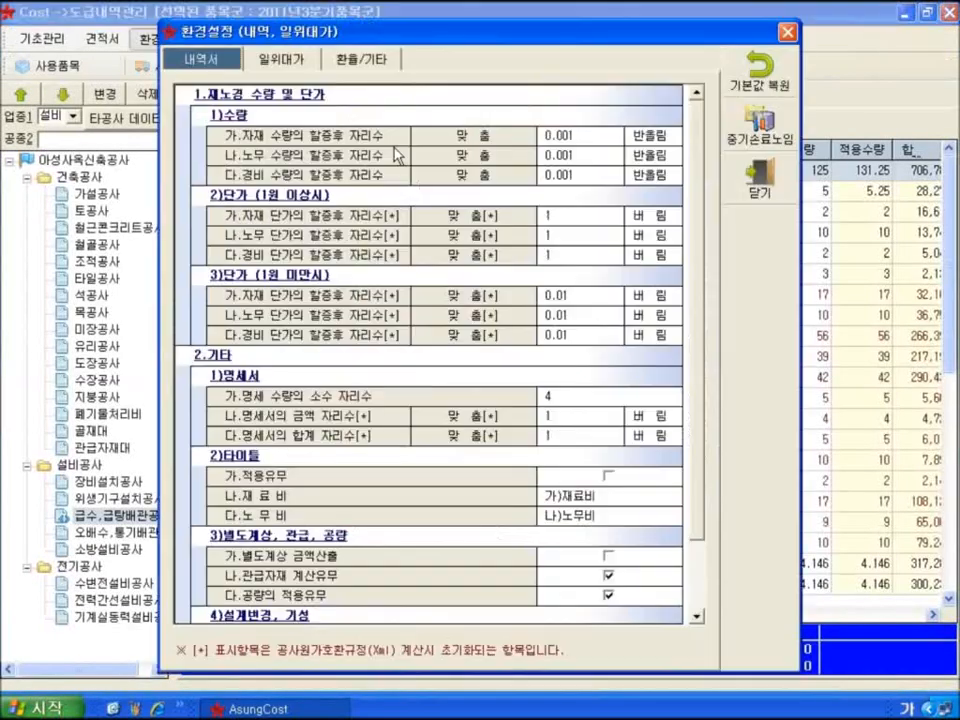
{"action": "left_click", "coordinate": [284, 62]}
{"action": "scroll", "coordinate": [706, 572], "scroll_direction": "down", "scroll_amount": 1}
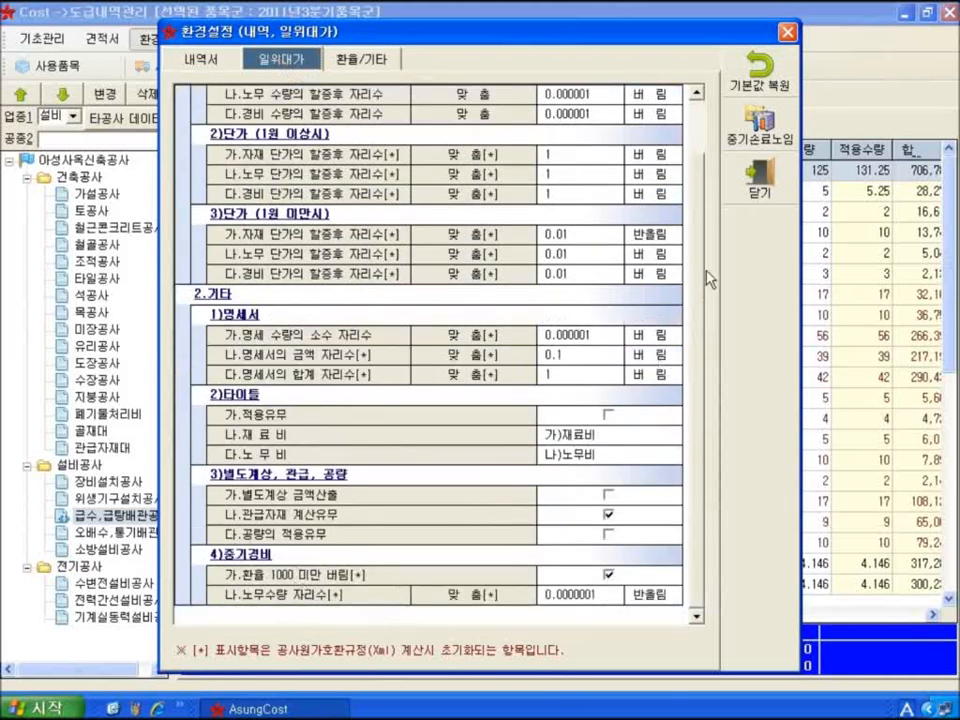
{"action": "left_click", "coordinate": [757, 190]}
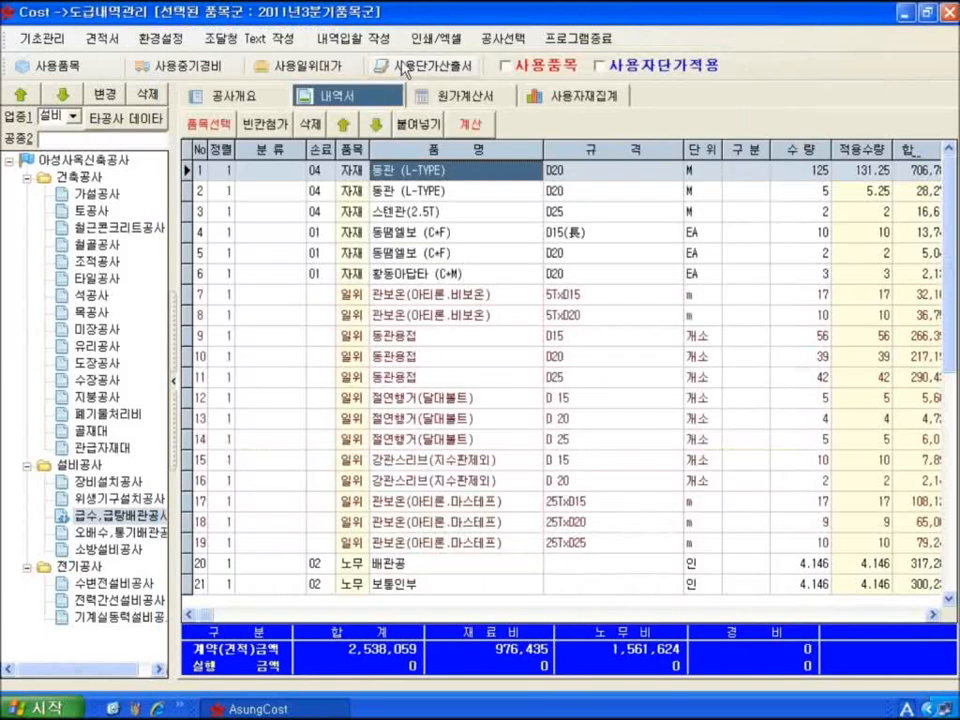
View the amount decimal-place settings of the 사용단가산출서, cancel them and return to the 내역서
{"action": "left_click", "coordinate": [405, 67]}
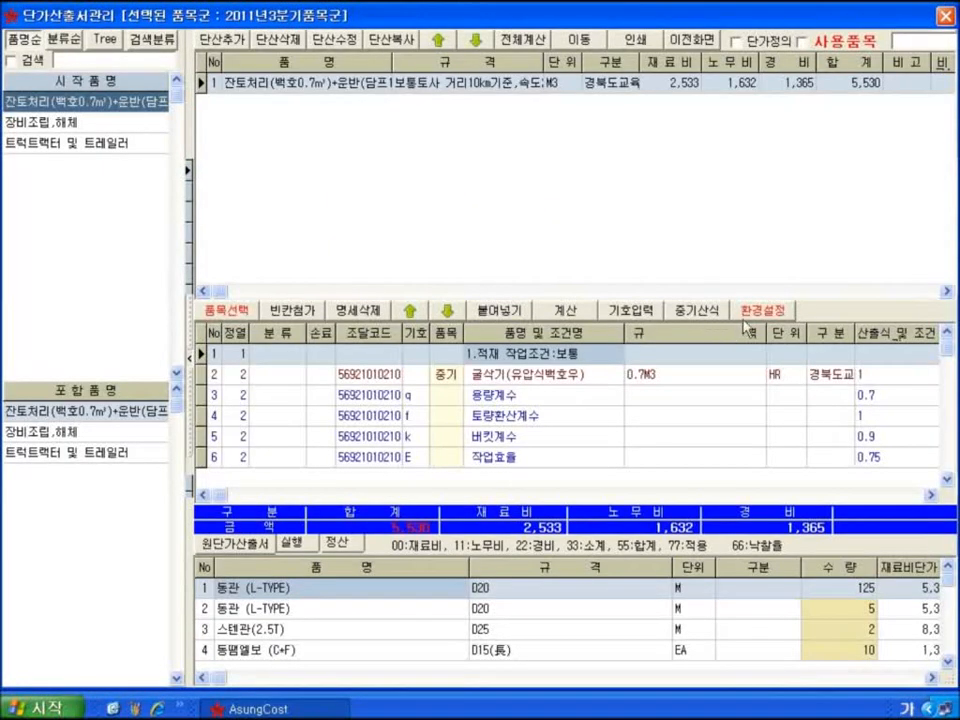
{"action": "left_click", "coordinate": [762, 310]}
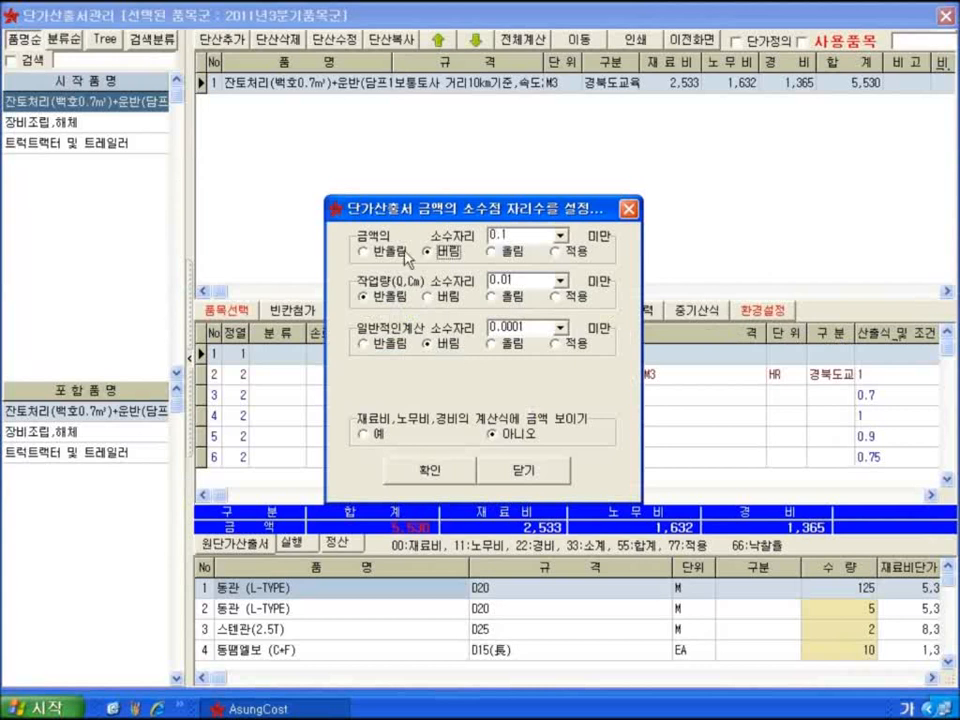
{"action": "left_click", "coordinate": [531, 469]}
{"action": "left_click", "coordinate": [696, 43]}
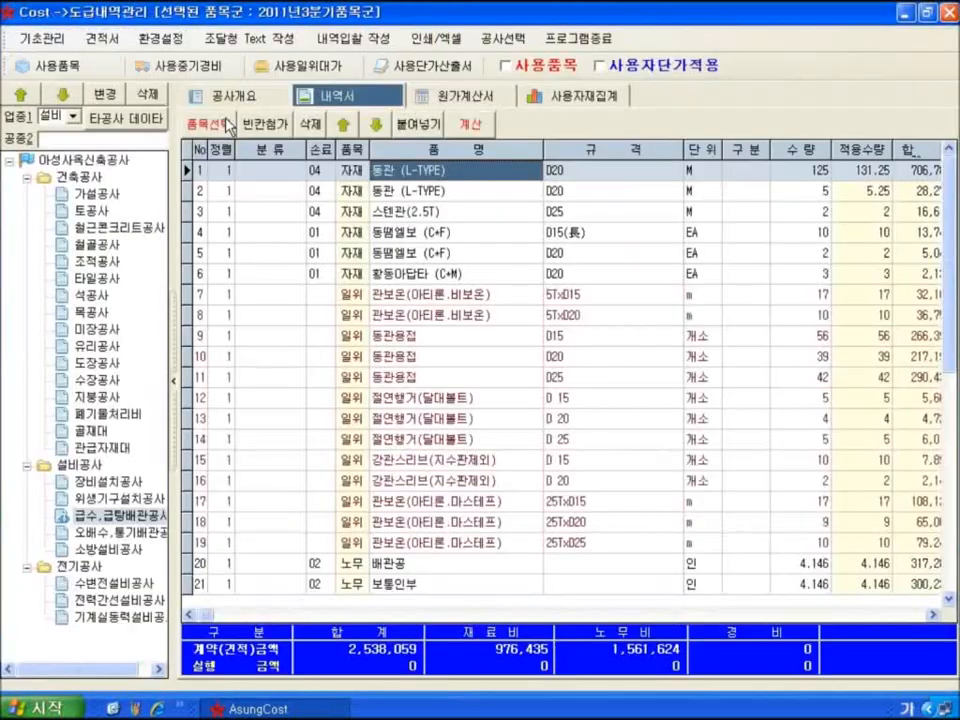
Compare the 내역서 quantity rounding settings with the 수량 and 적용수량 columns behind the window, then close the settings
{"action": "left_click", "coordinate": [161, 40]}
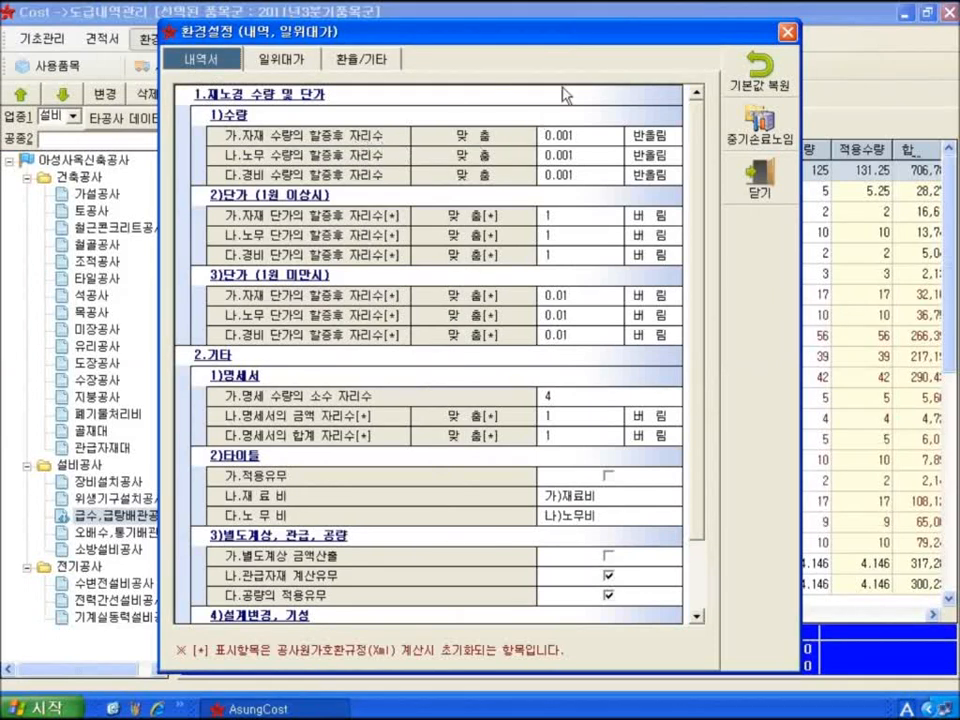
{"action": "left_click_drag", "start_coordinate": [601, 44], "coordinate": [556, 46]}
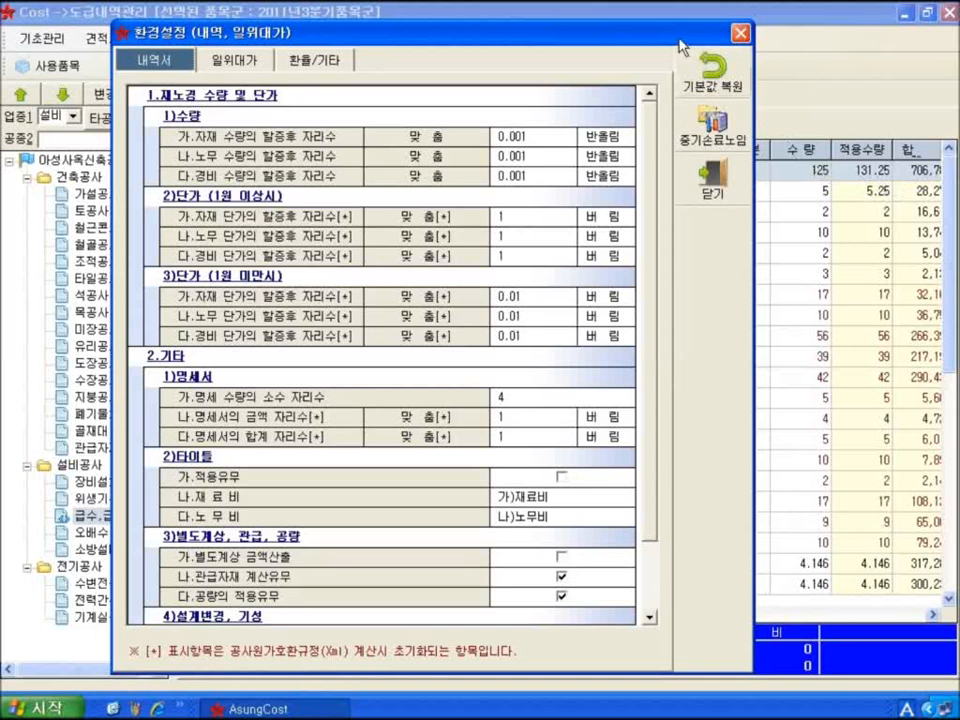
{"action": "left_click", "coordinate": [708, 185]}
{"action": "left_click_drag", "start_coordinate": [388, 28], "coordinate": [395, 206]}
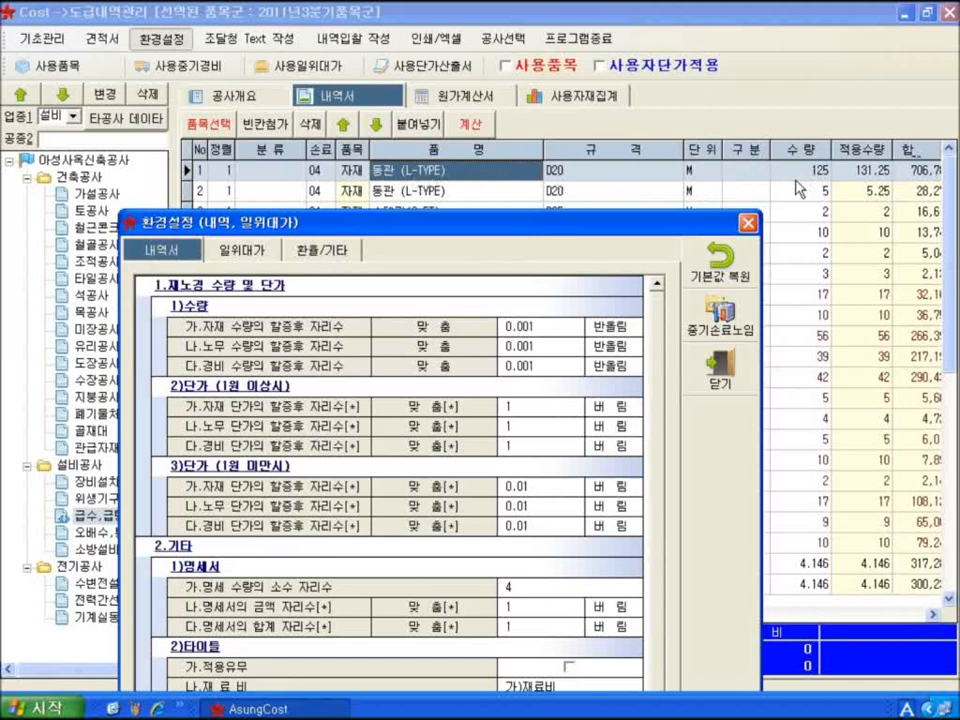
{"action": "left_click", "coordinate": [733, 370]}
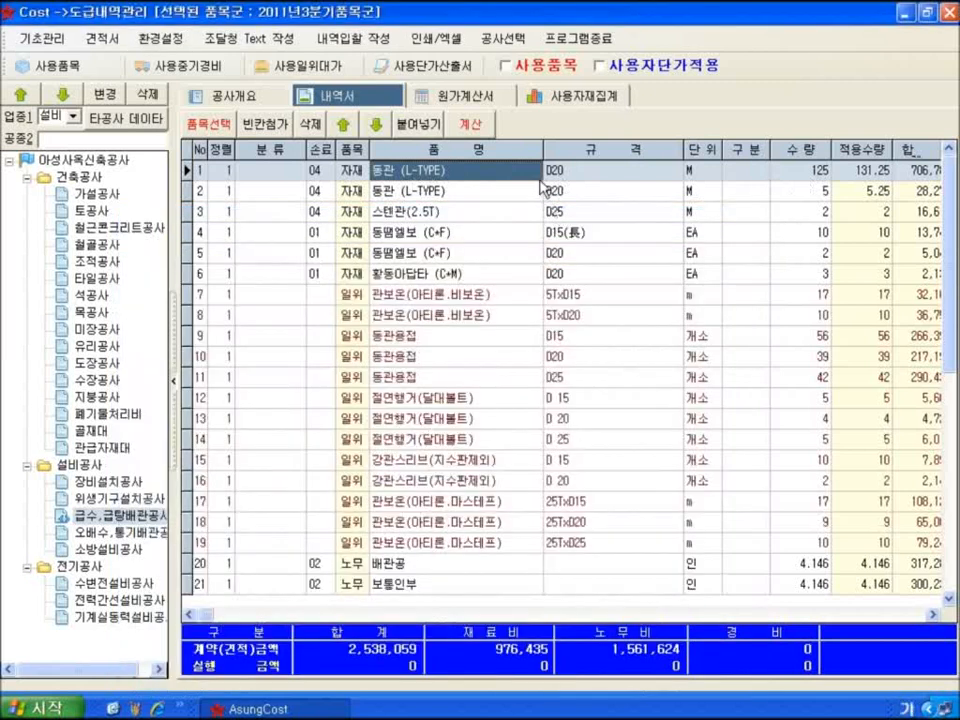
View the 공량 surcharge rates in the item data of the first 동관 (L-TYPE) D20 row and return to the 내역서
{"action": "double_click", "coordinate": [500, 179]}
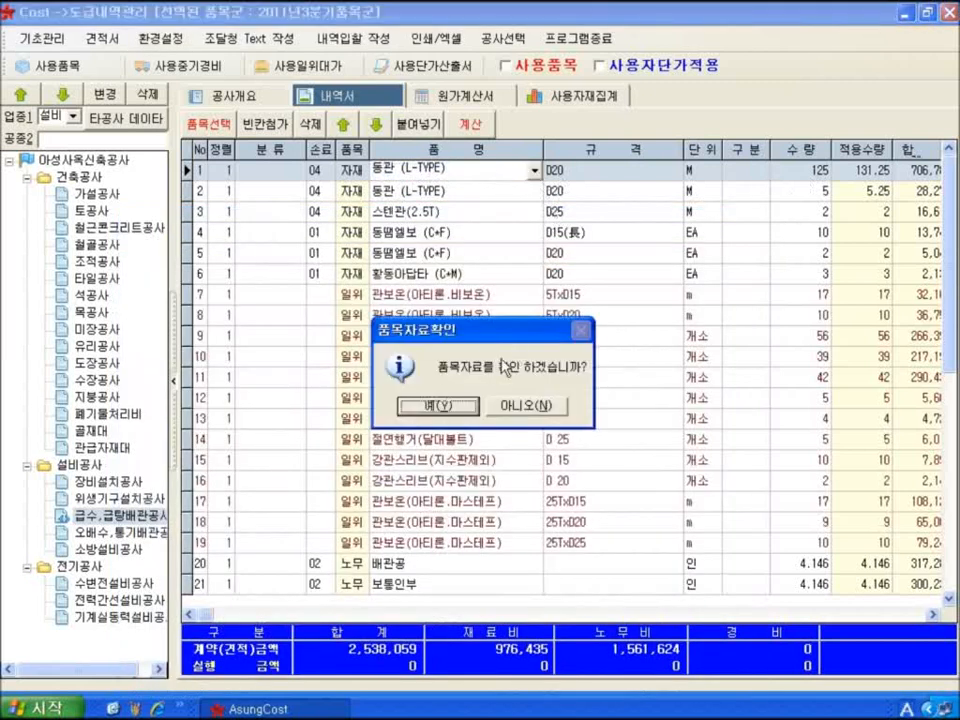
{"action": "left_click", "coordinate": [437, 405]}
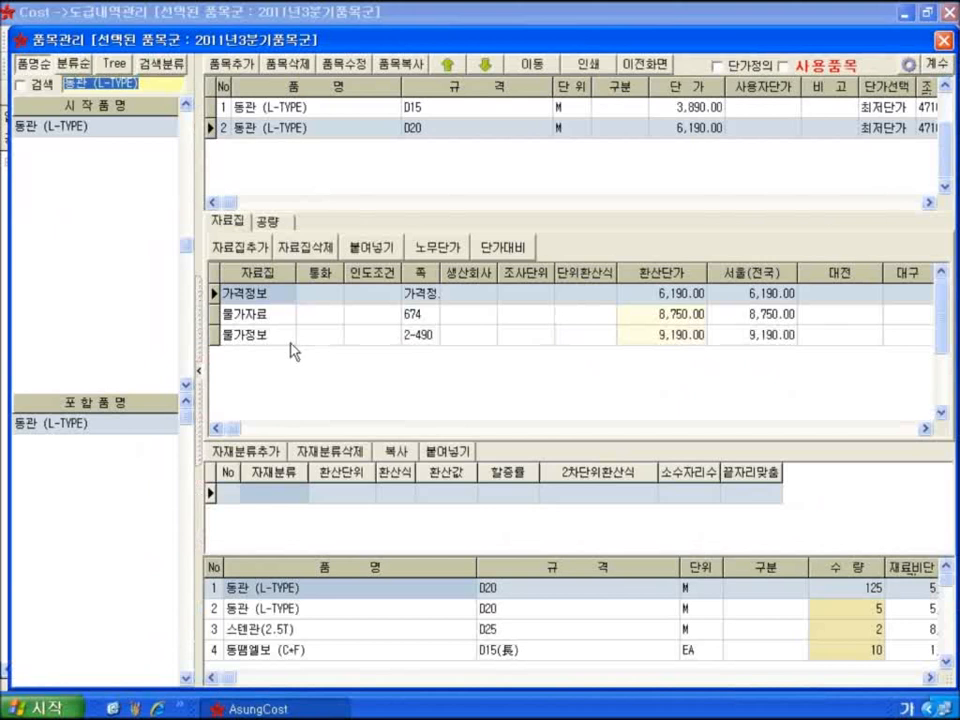
{"action": "left_click", "coordinate": [268, 222]}
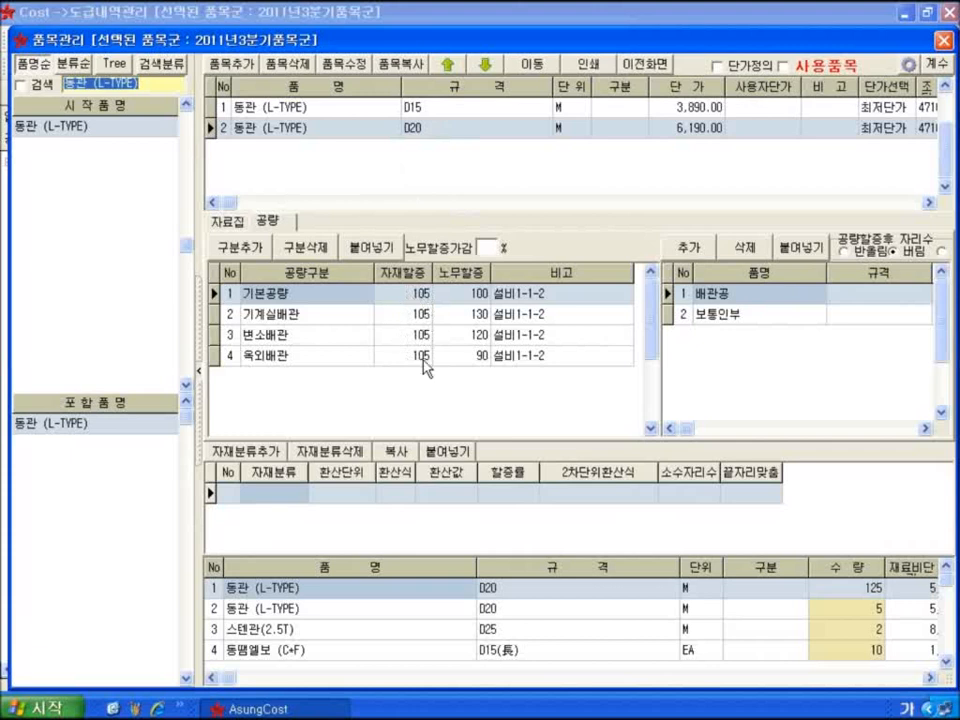
{"action": "left_click", "coordinate": [645, 71]}
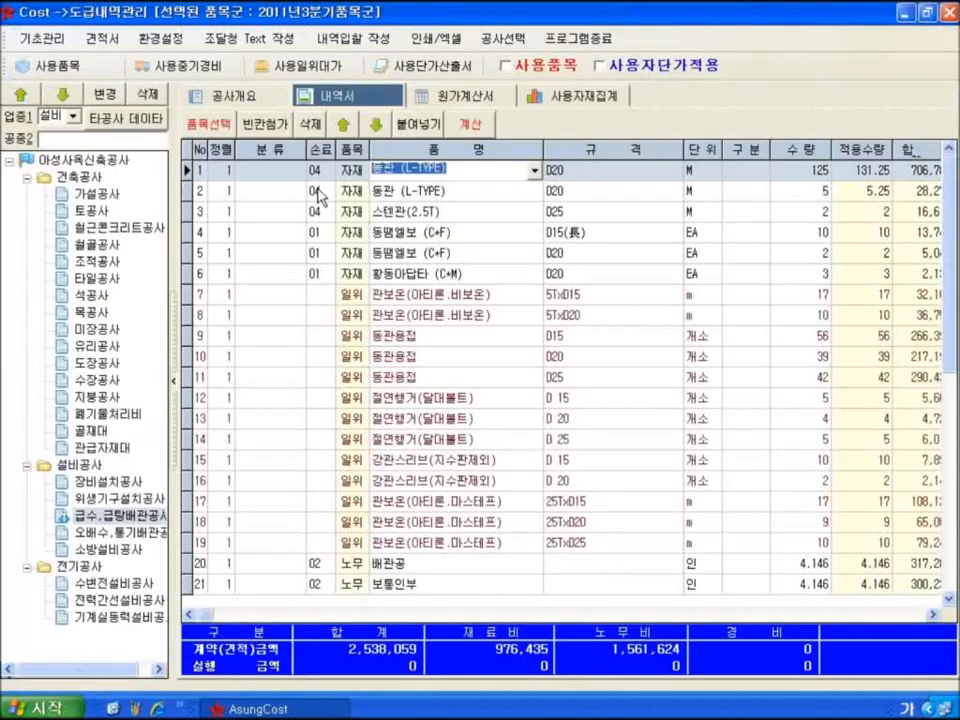
Open the 내역서 environment settings and move the window clear of the 수량 and 적용수량 columns
{"action": "left_click", "coordinate": [155, 39]}
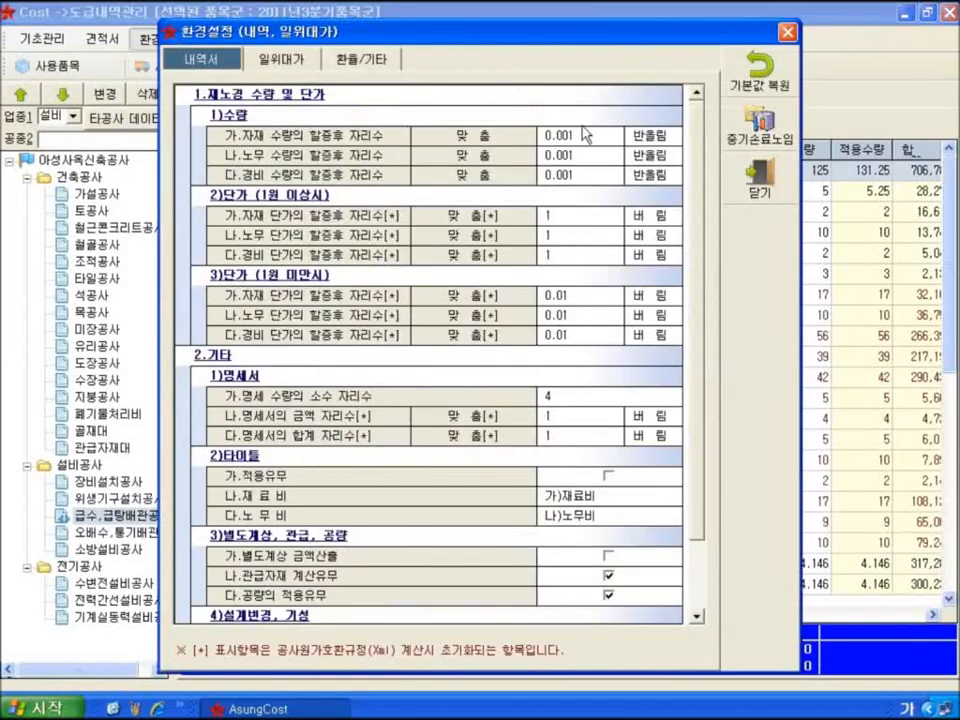
{"action": "left_click_drag", "start_coordinate": [600, 37], "coordinate": [550, 44]}
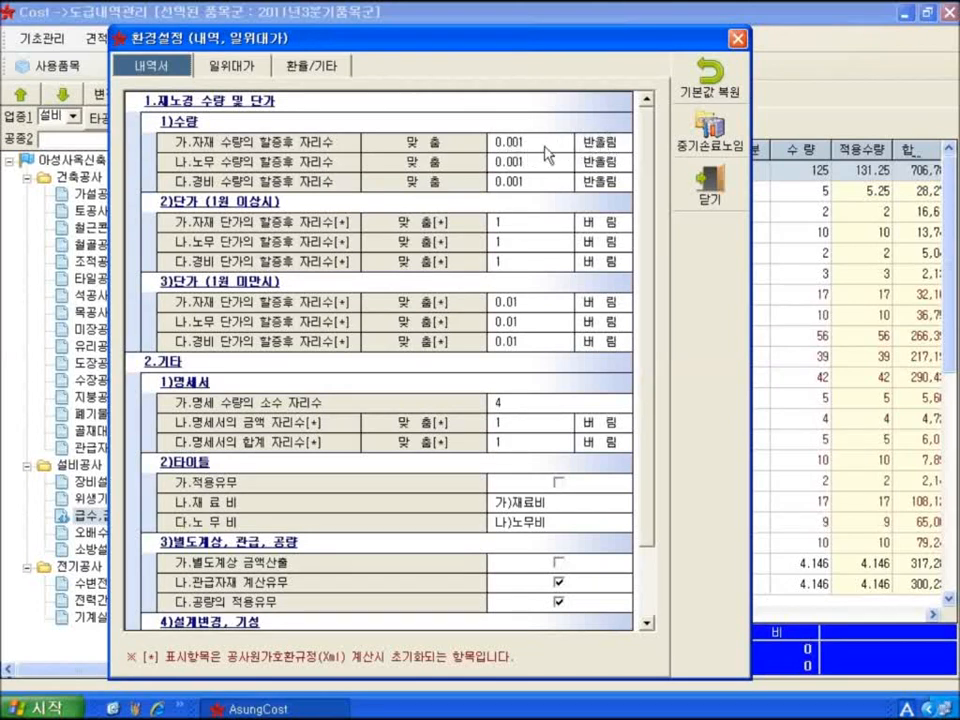
Set the rounding place of the material quantity after surcharge (자재 수량의 할증후 자리수) to 1
{"action": "left_click", "coordinate": [520, 142]}
{"action": "left_click", "coordinate": [563, 145]}
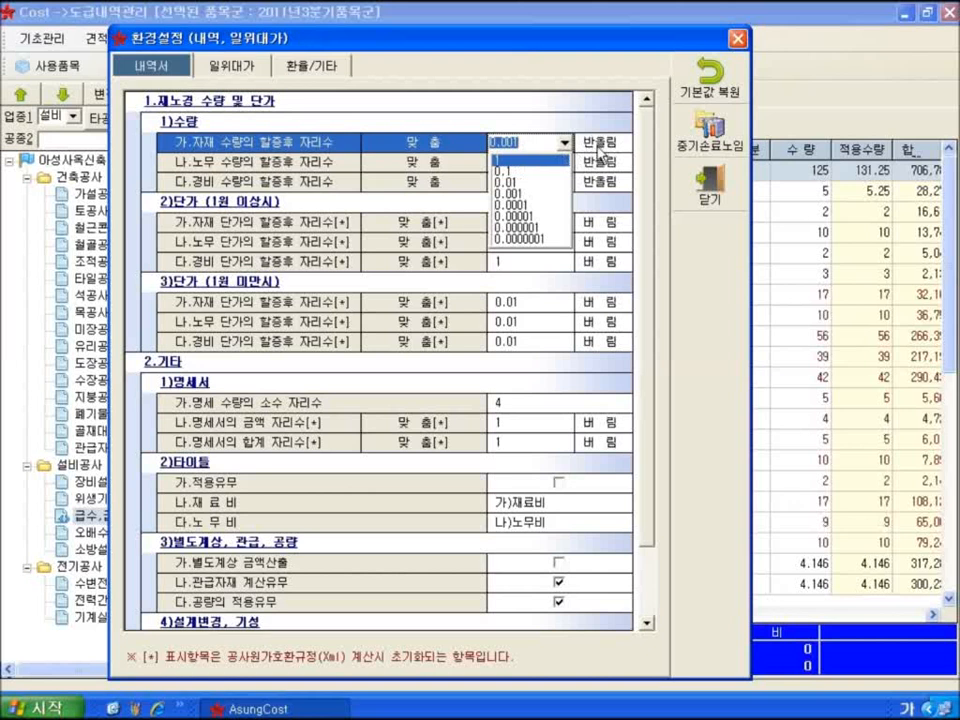
{"action": "left_click", "coordinate": [505, 161]}
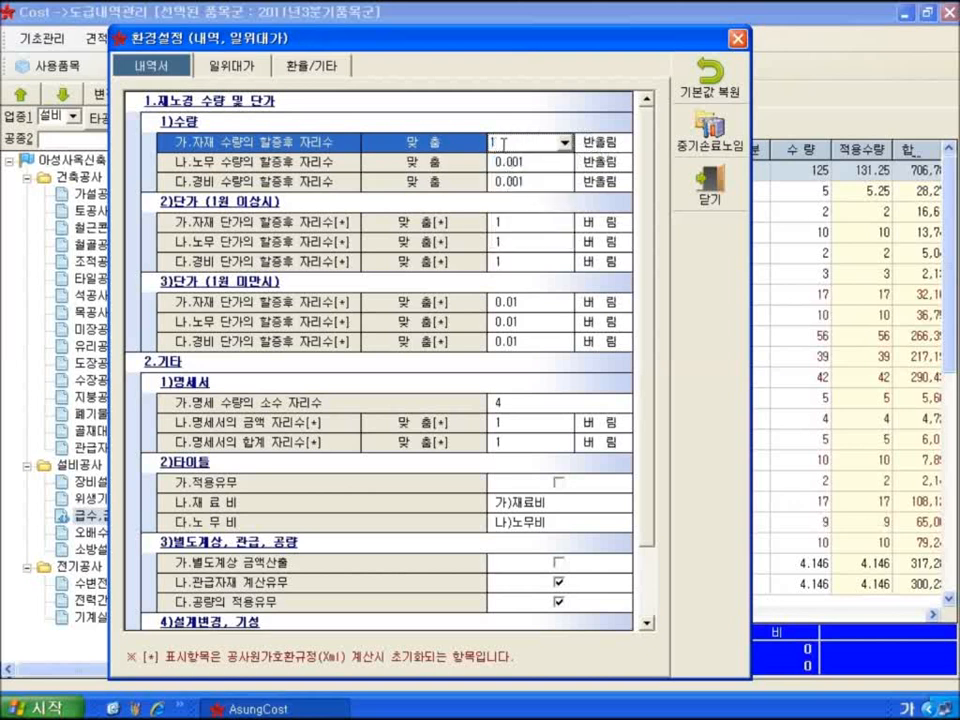
{"action": "left_click", "coordinate": [524, 161]}
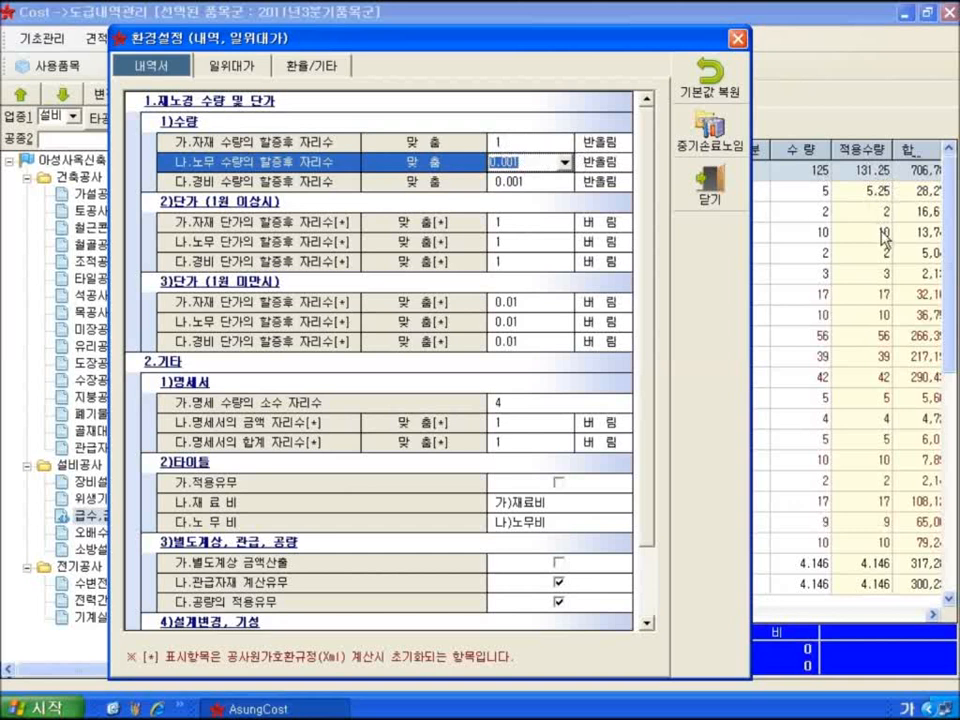
Restore the material quantity's rounding place after surcharge (자재 수량의 할증후 자리수) to 0.001
{"action": "left_click", "coordinate": [527, 139]}
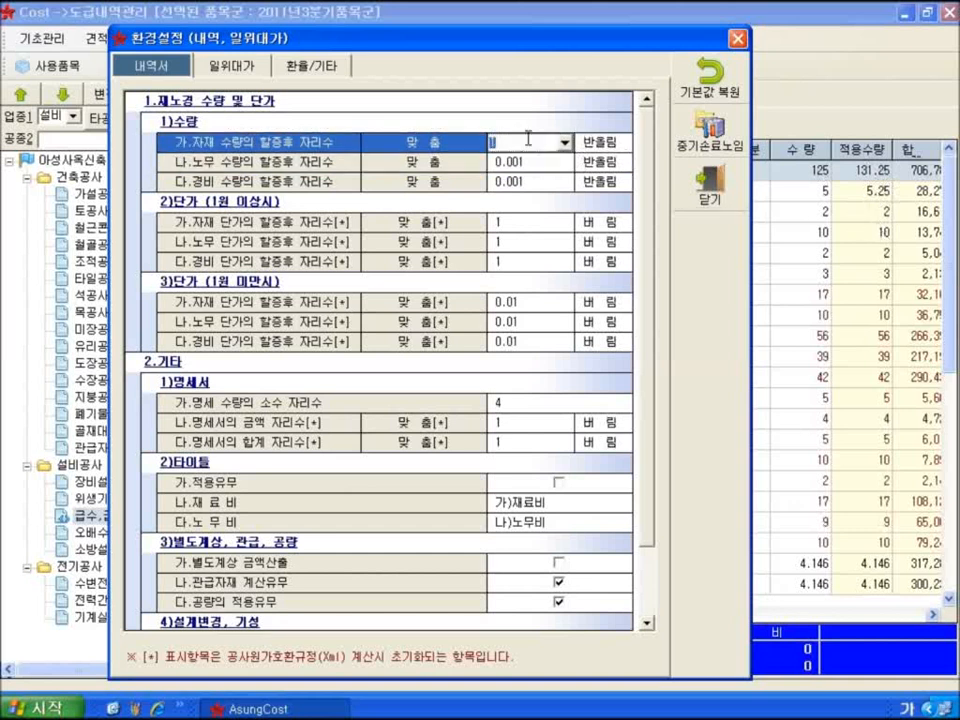
{"action": "left_click", "coordinate": [551, 139]}
{"action": "left_click", "coordinate": [514, 193]}
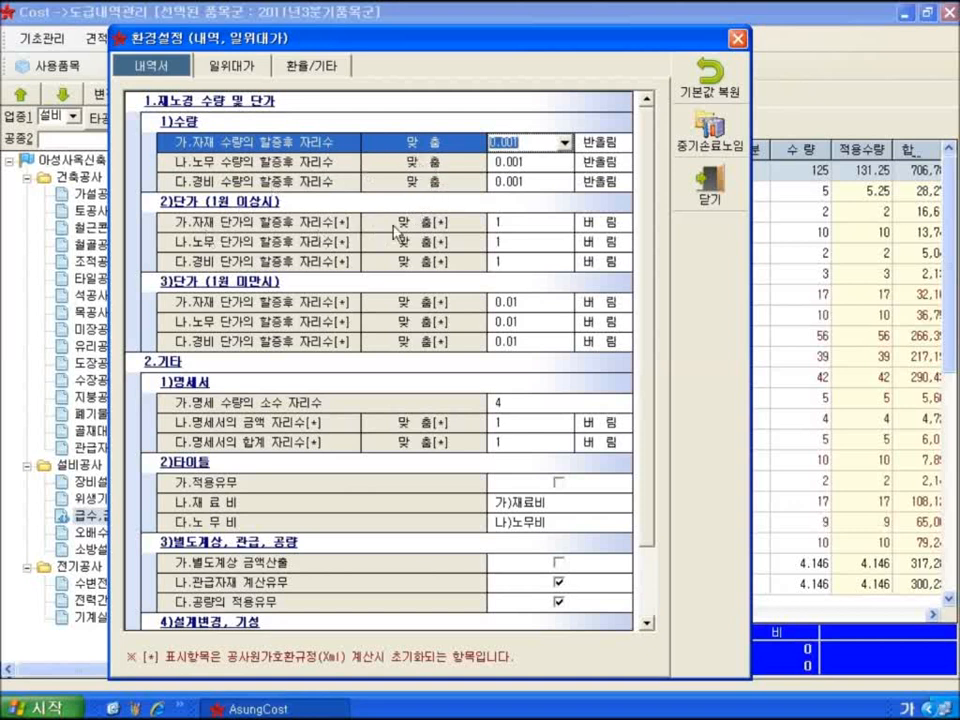
Examine the material unit-price rounding rows for prices of 1 won or more (1원 이상시) and below 1 won (1원 미만시)
{"action": "left_click", "coordinate": [344, 229]}
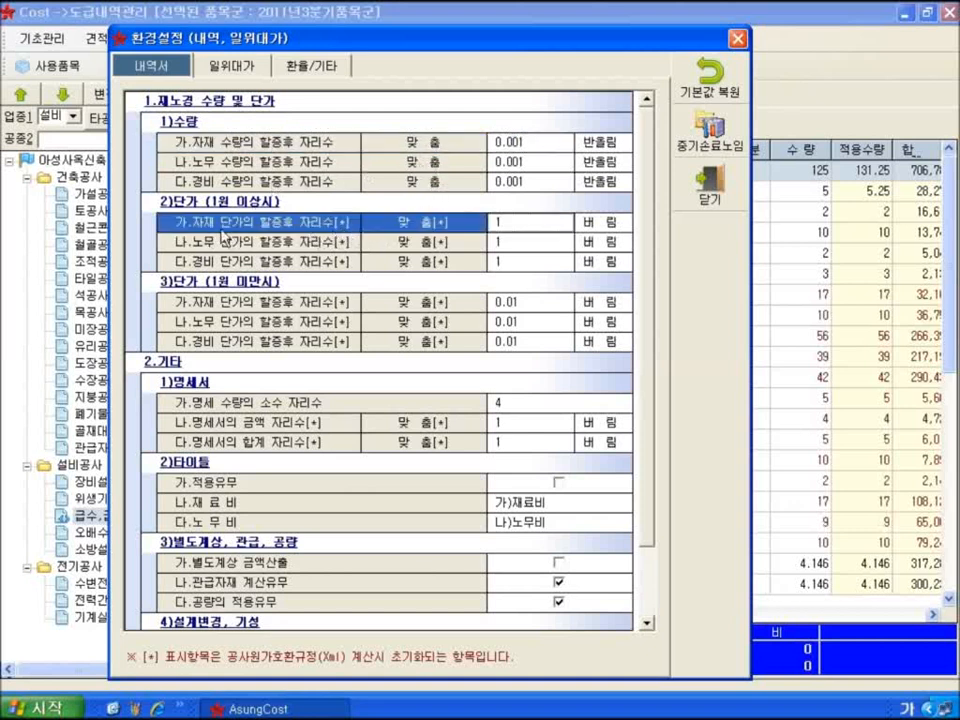
{"action": "left_click", "coordinate": [189, 290]}
{"action": "left_click", "coordinate": [236, 302]}
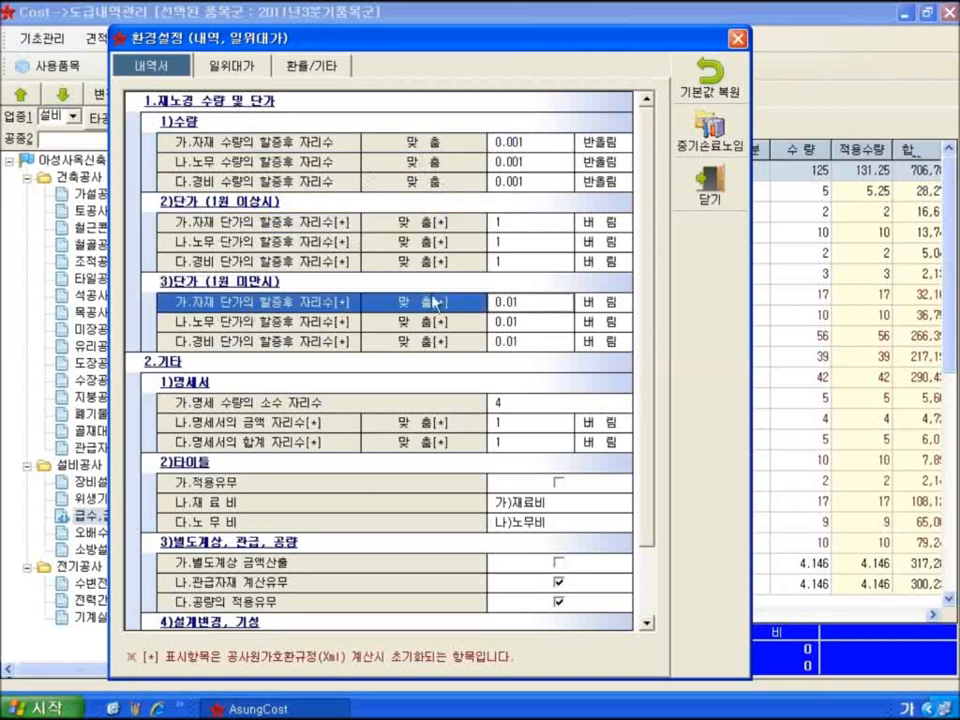
Compare the material unit-price rounding rows for 1원 이상시 and 1원 미만시, then check the 재료비단가 column in the bill of quantities
{"action": "left_click", "coordinate": [456, 229]}
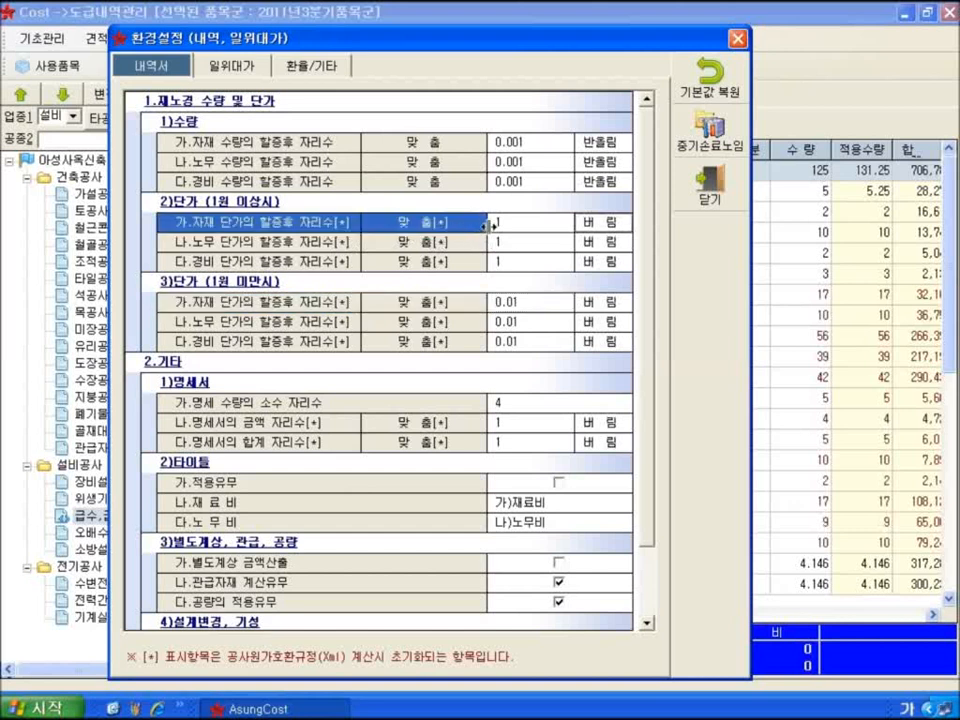
{"action": "left_click", "coordinate": [459, 303]}
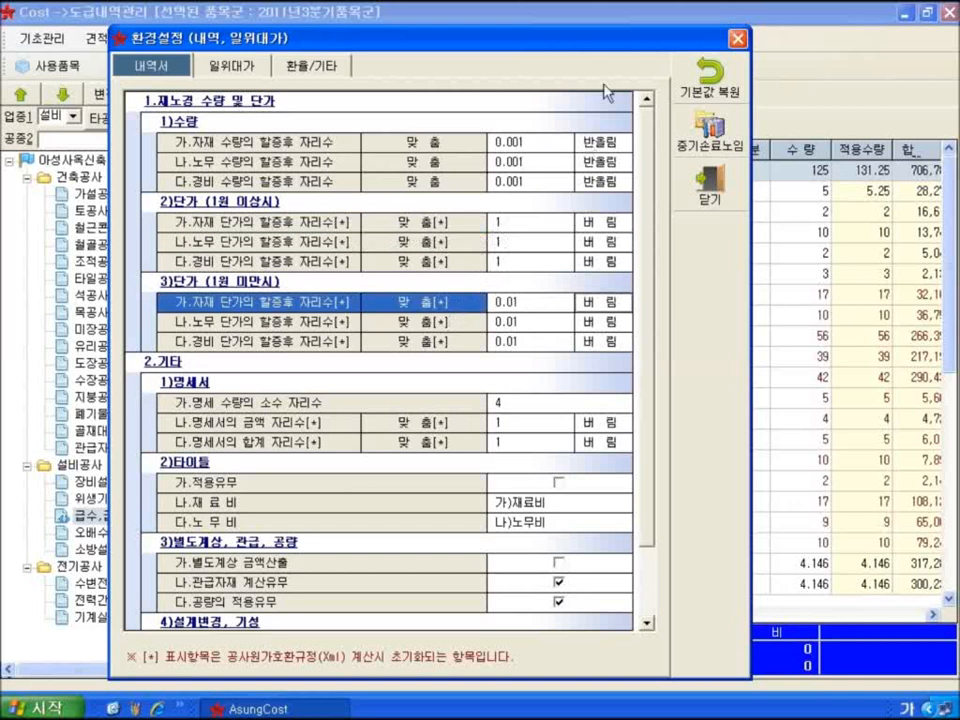
{"action": "left_click", "coordinate": [726, 203]}
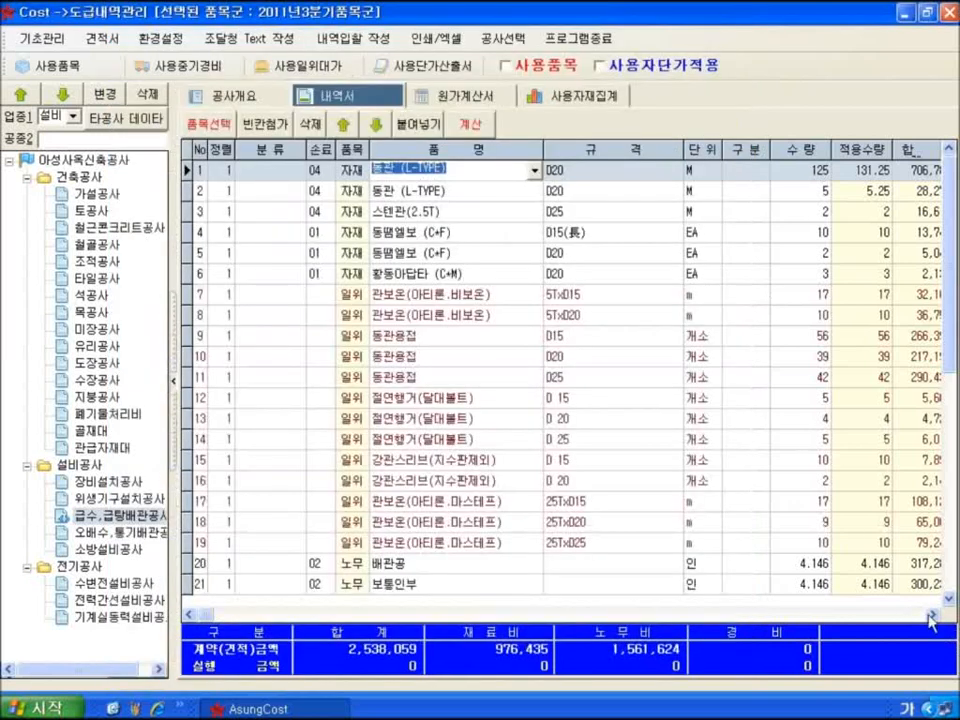
{"action": "left_click", "coordinate": [930, 615]}
{"action": "left_click", "coordinate": [930, 615]}
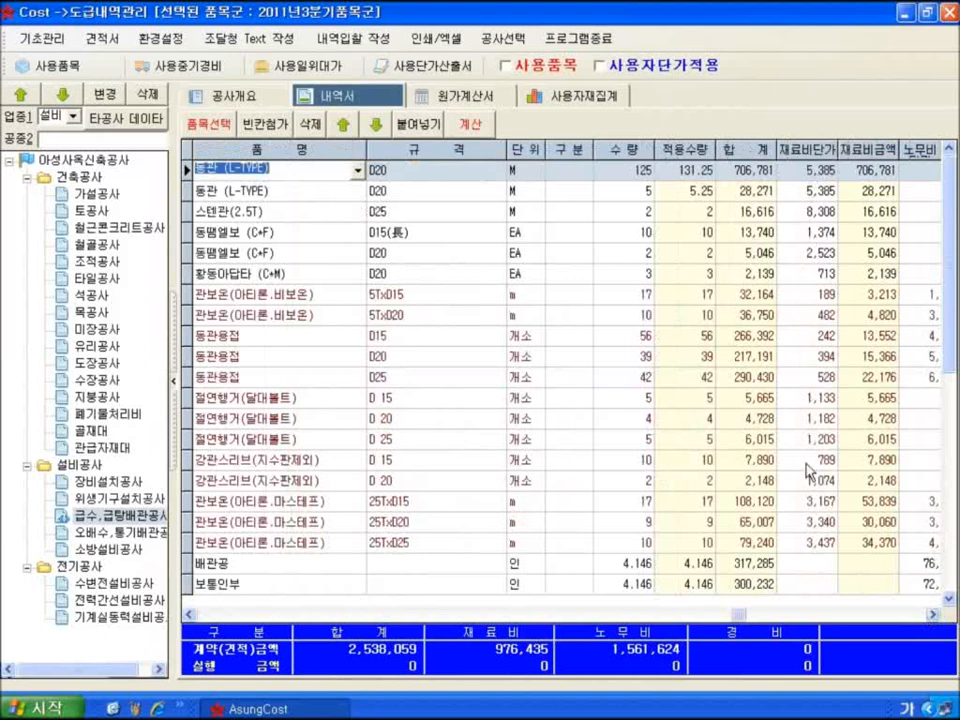
Reopen the 내역서 environment settings and set the material unit-price rounding method below 1 won (1원 미만시) to 올림
{"action": "left_click", "coordinate": [182, 44]}
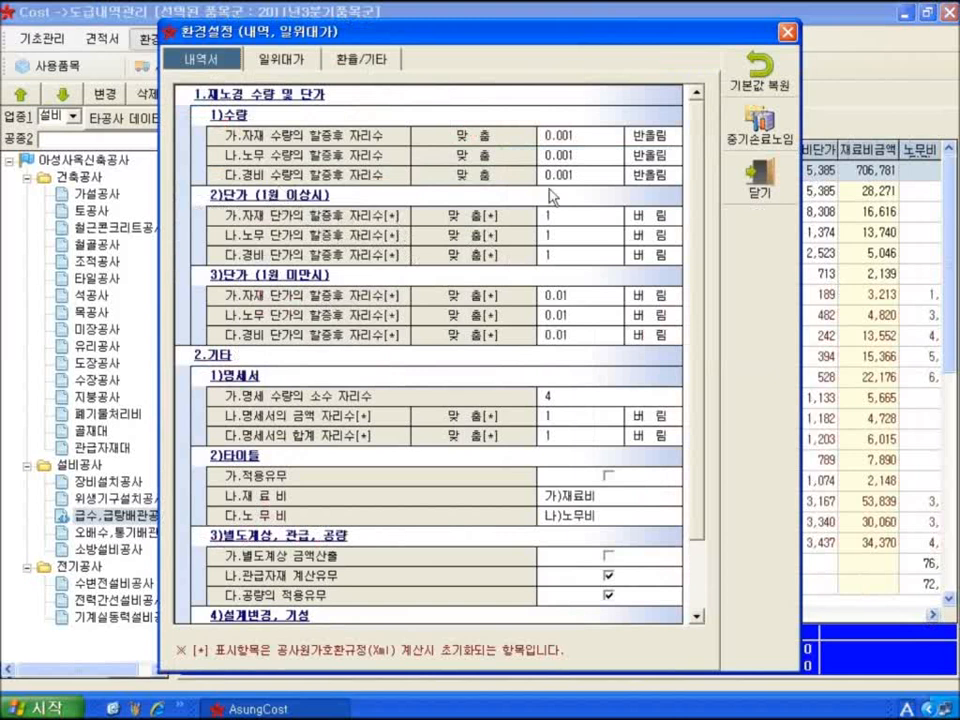
{"action": "left_click_drag", "start_coordinate": [470, 34], "coordinate": [438, 34]}
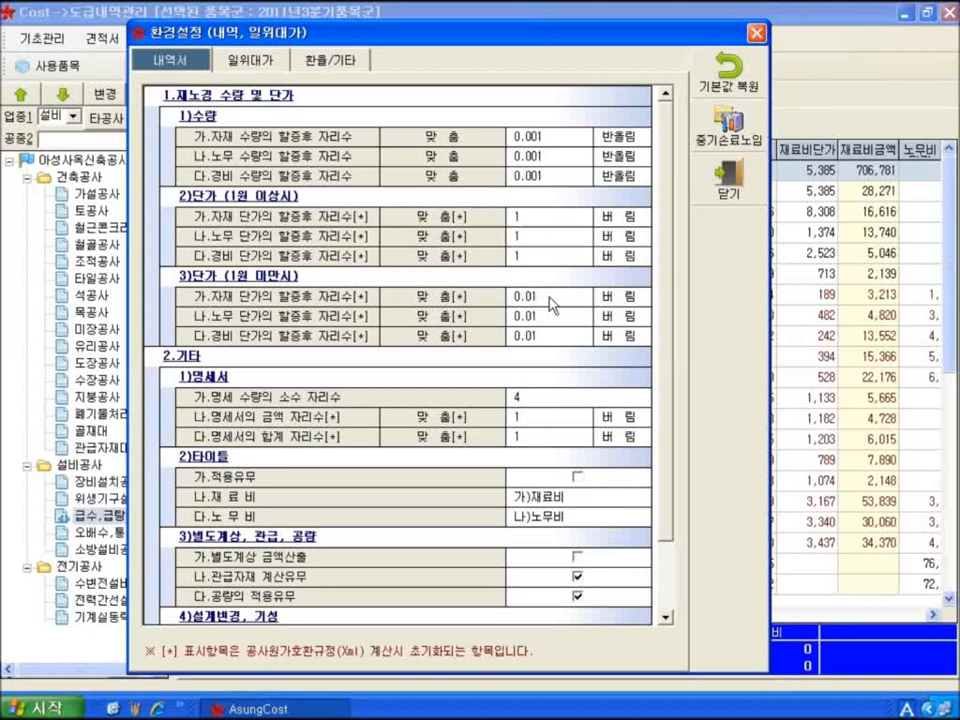
{"action": "left_click", "coordinate": [622, 300]}
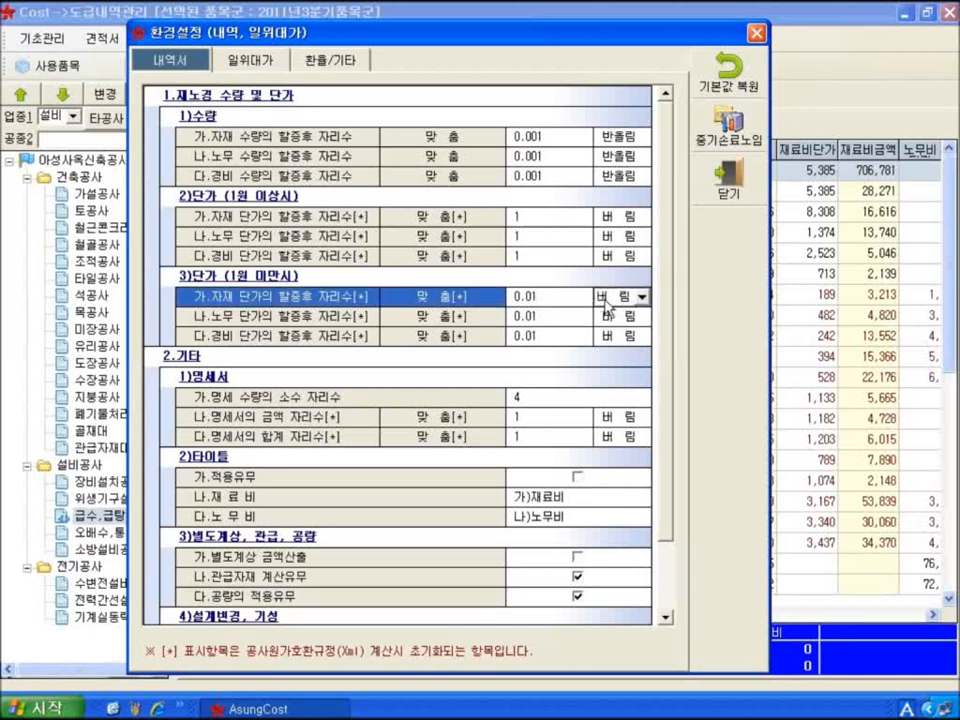
{"action": "left_click", "coordinate": [643, 298]}
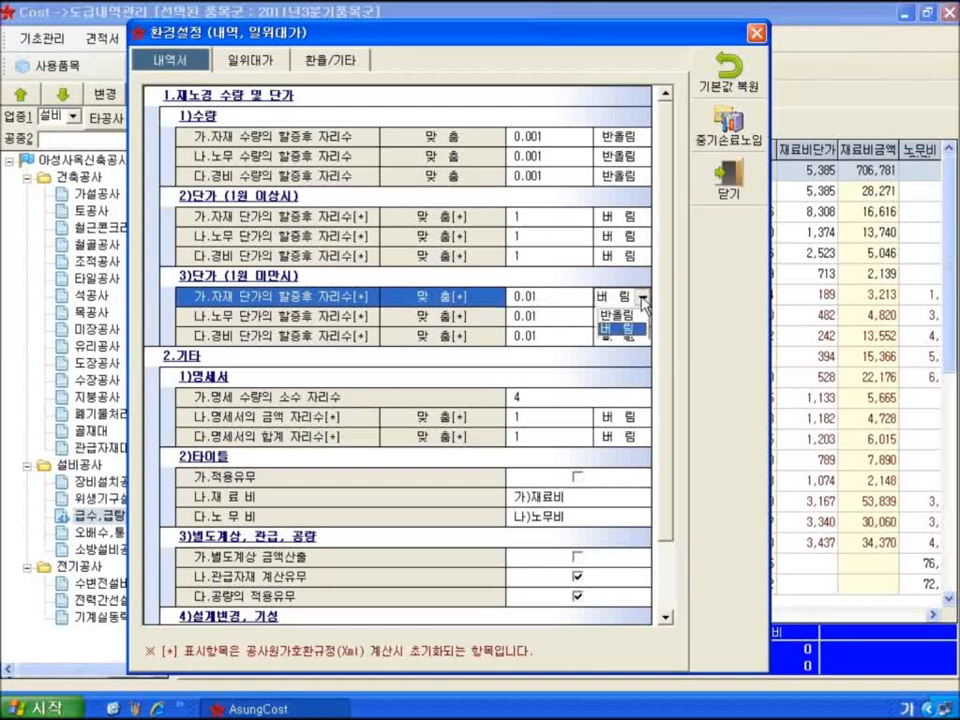
{"action": "left_click", "coordinate": [618, 340]}
{"action": "left_click", "coordinate": [533, 316]}
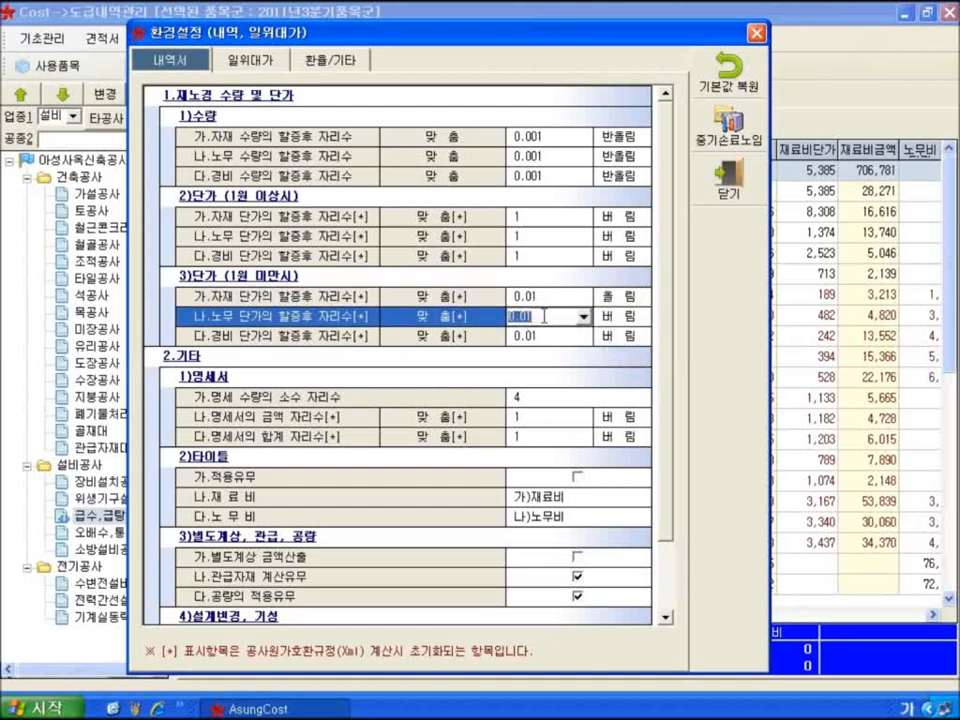
Set the rounding place of the material unit price after surcharge below 1 won (1원 미만시) to 1
{"action": "left_click", "coordinate": [577, 297]}
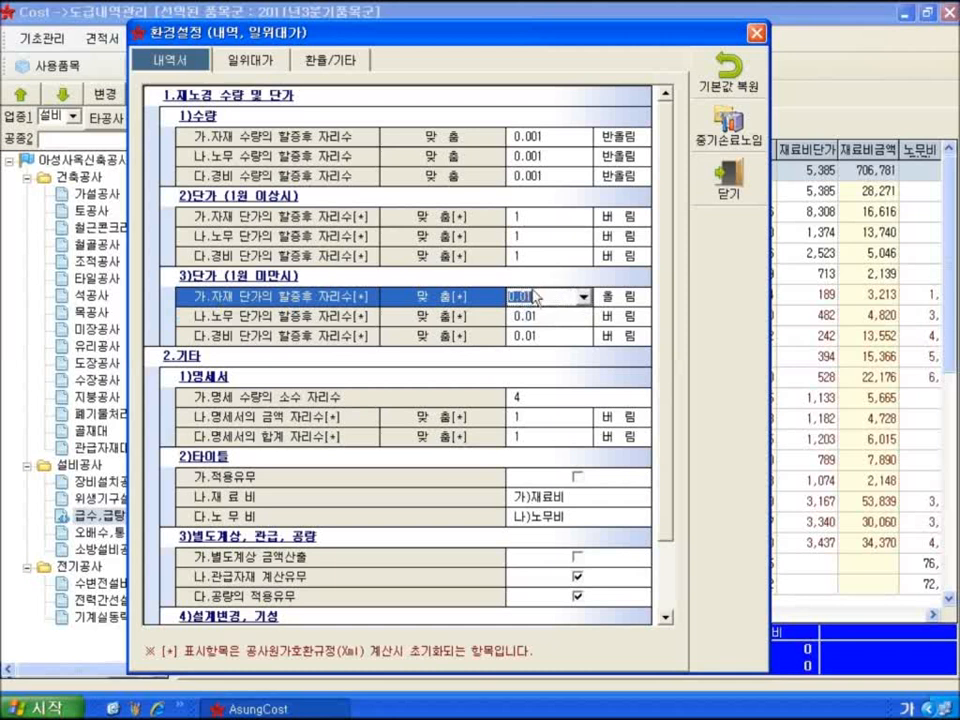
{"action": "left_click", "coordinate": [582, 298]}
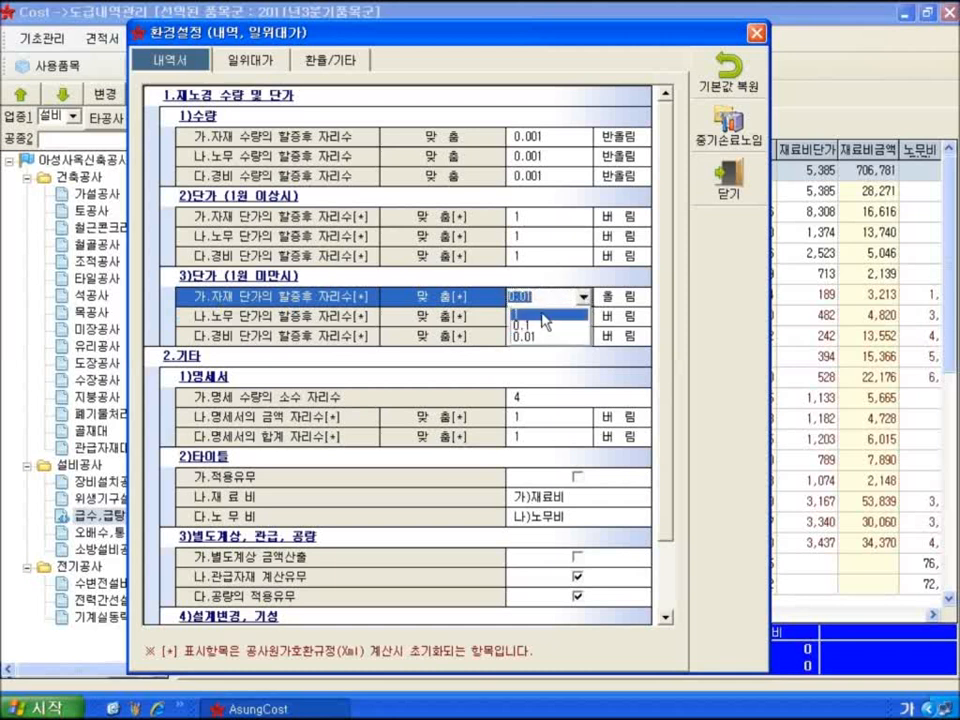
{"action": "left_click", "coordinate": [541, 316]}
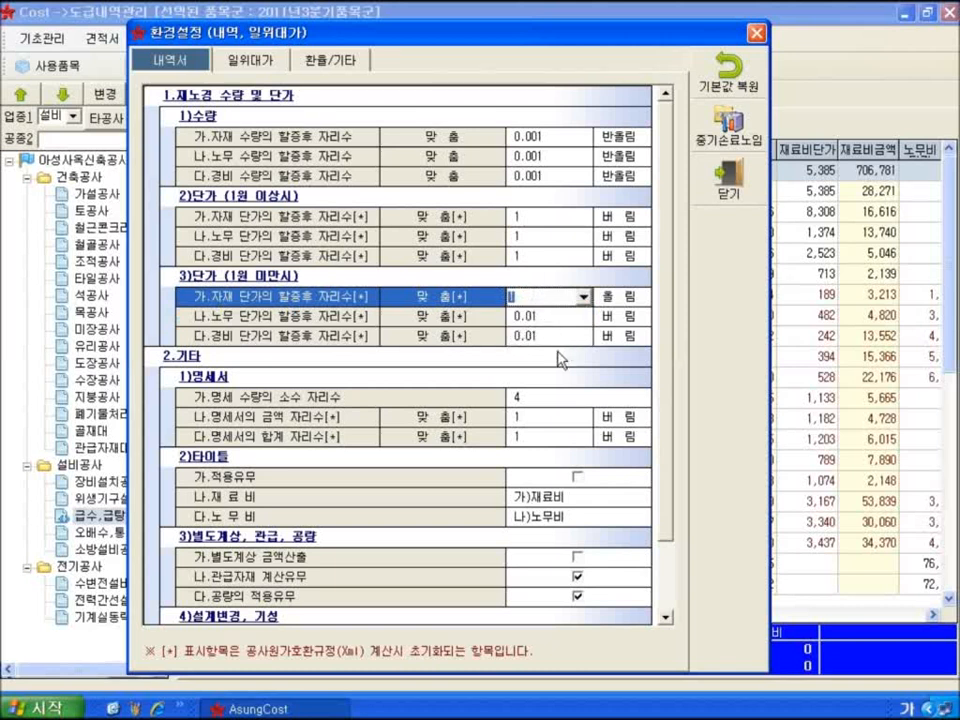
{"action": "left_click", "coordinate": [367, 413]}
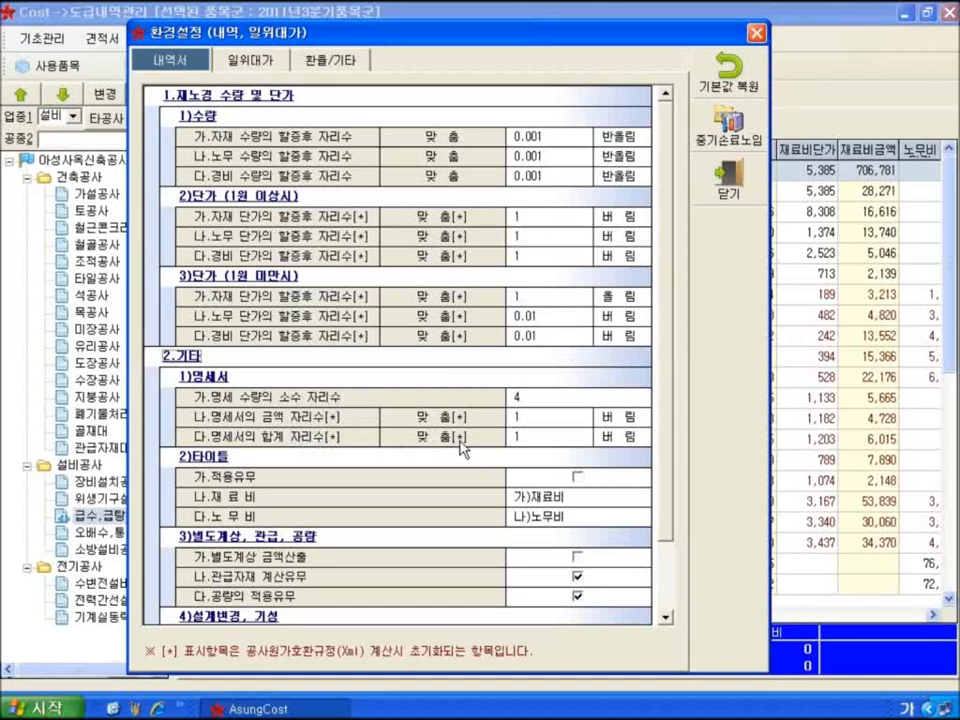
Examine the 타이틀 settings for 재료비 and 노무비, with the window moved clear of the bill's item names
{"action": "scroll", "coordinate": [460, 440], "scroll_direction": "down", "scroll_amount": 1}
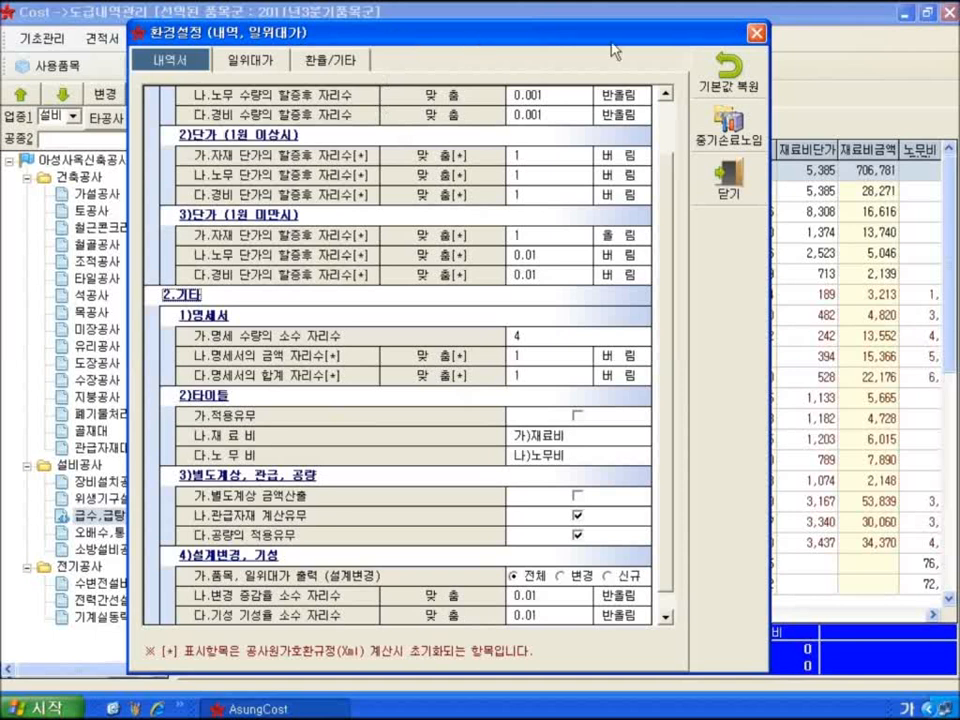
{"action": "left_click_drag", "start_coordinate": [401, 39], "coordinate": [683, 46]}
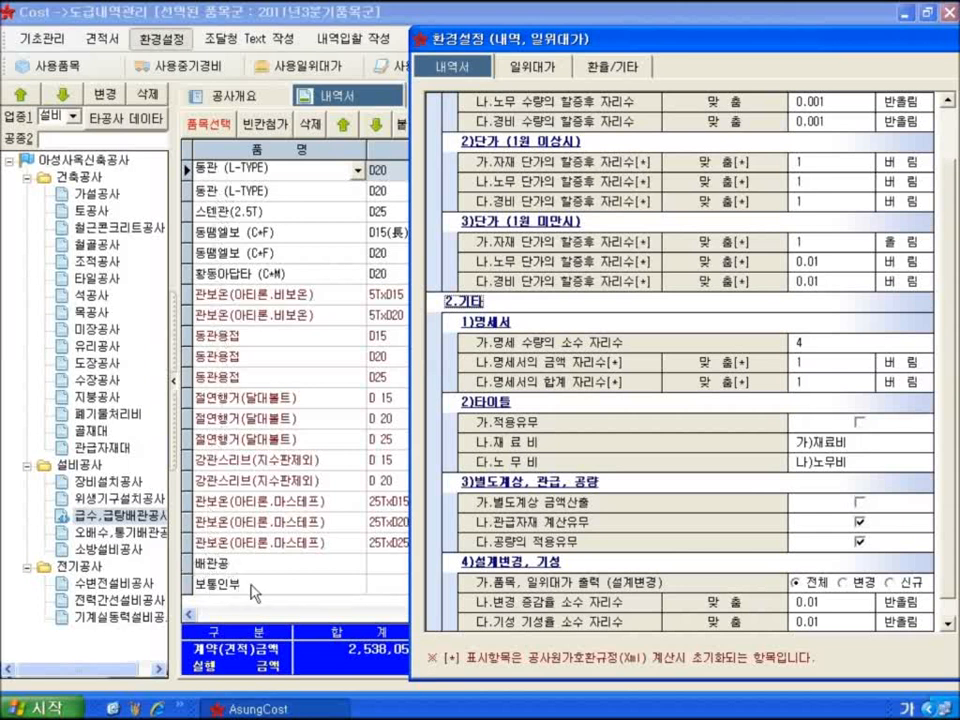
{"action": "left_click", "coordinate": [818, 442]}
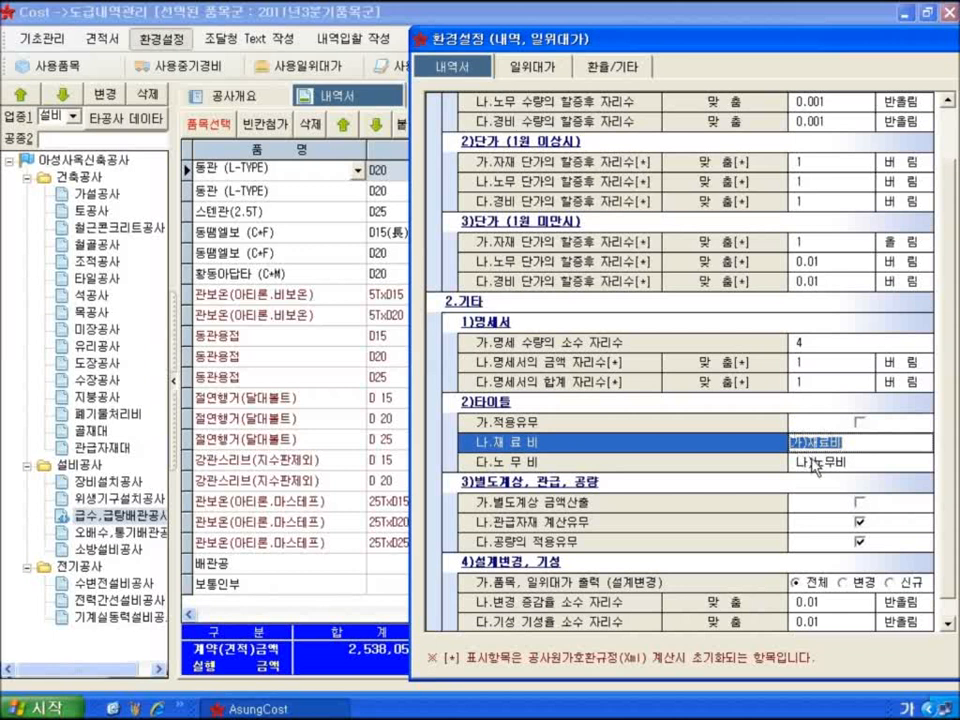
{"action": "left_click", "coordinate": [812, 462]}
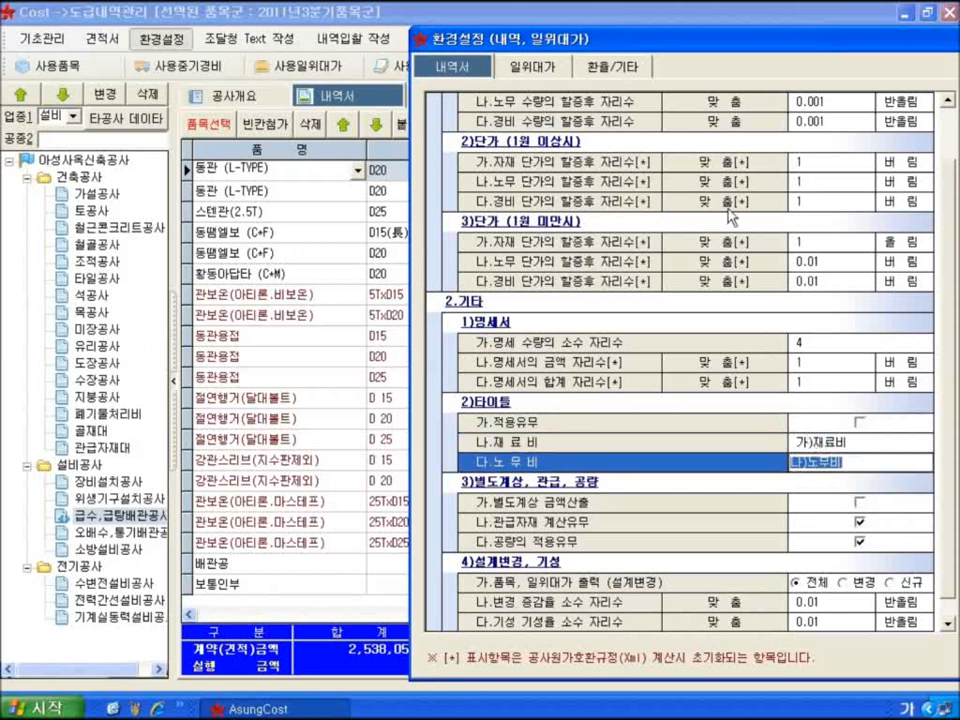
Examine the 별도계상 금액산출 option and close the environment settings
{"action": "left_click_drag", "start_coordinate": [602, 39], "coordinate": [516, 41]}
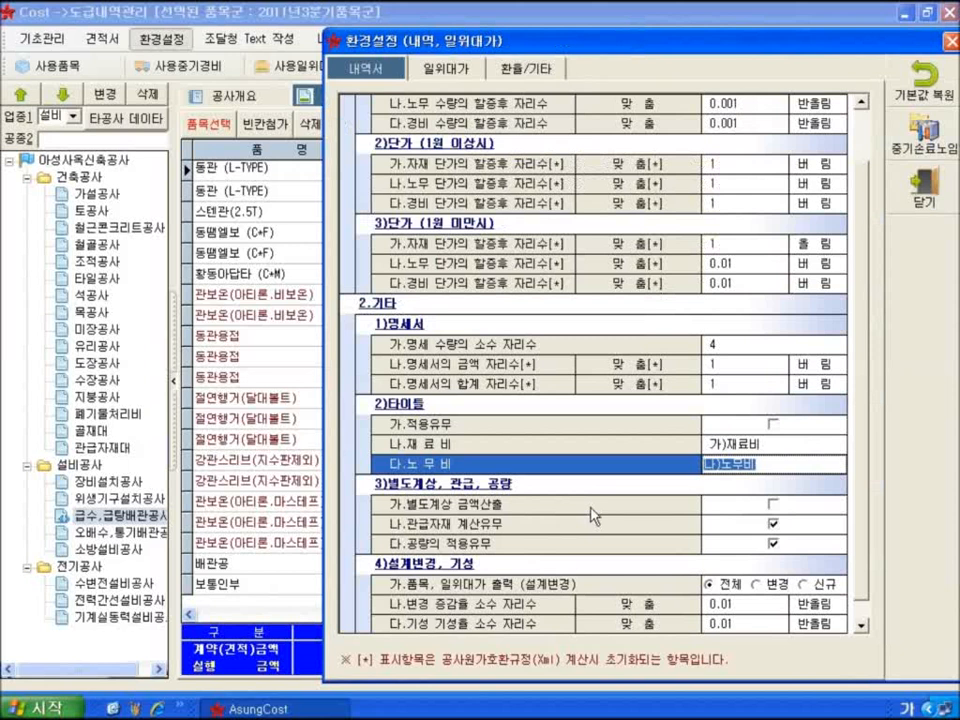
{"action": "left_click", "coordinate": [600, 517]}
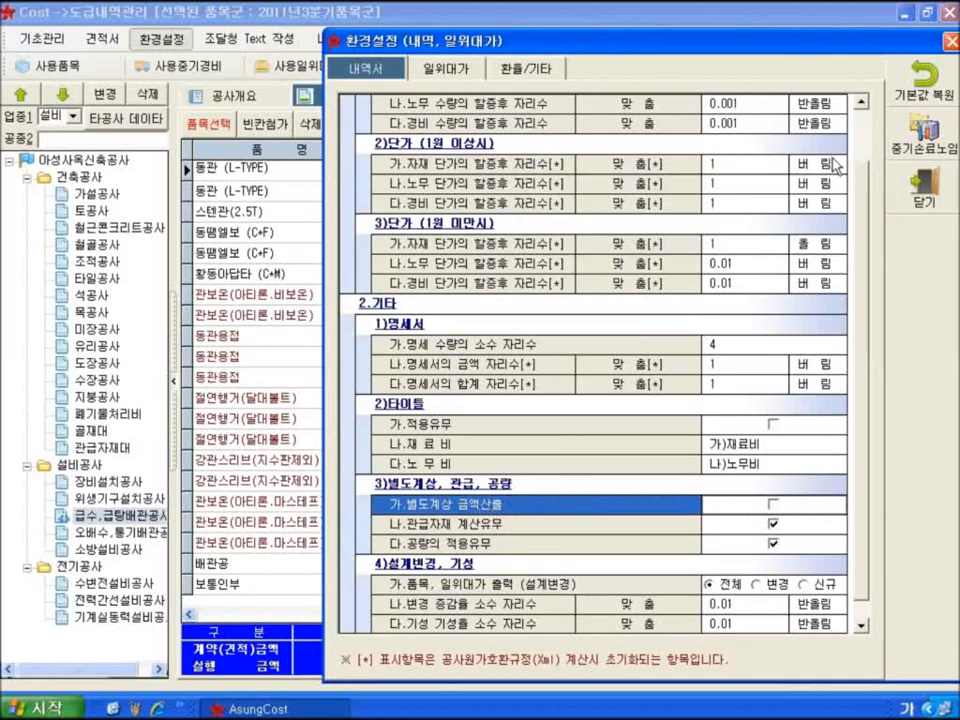
{"action": "left_click", "coordinate": [921, 183]}
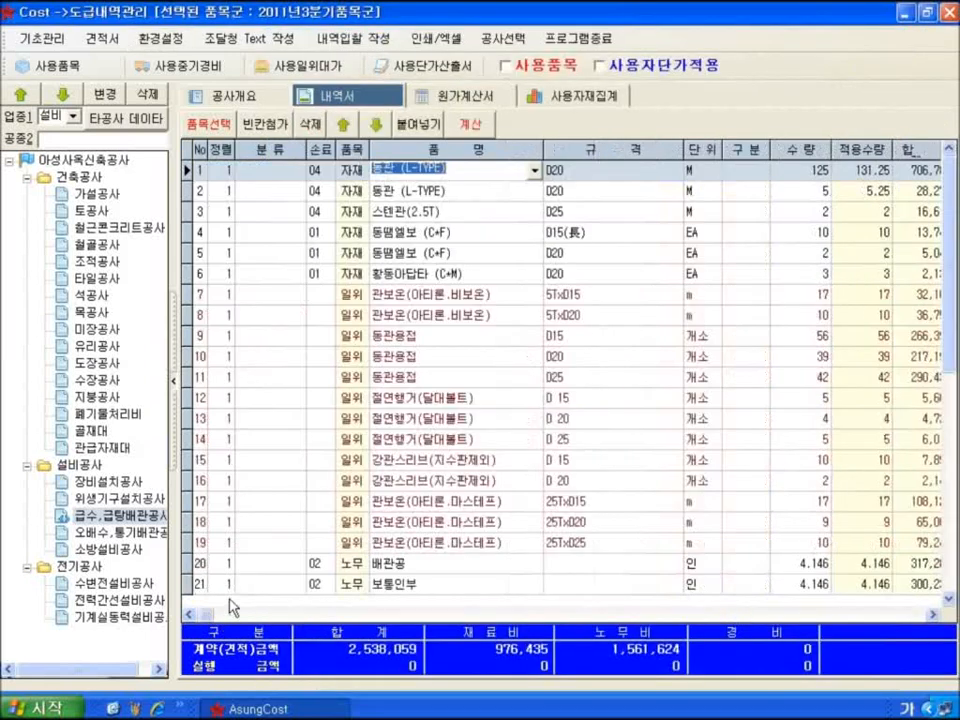
Open the 일위대가 data of the 0.5B벽돌쌓기 item in 조적공사
{"action": "left_click", "coordinate": [95, 261]}
{"action": "double_click", "coordinate": [468, 172]}
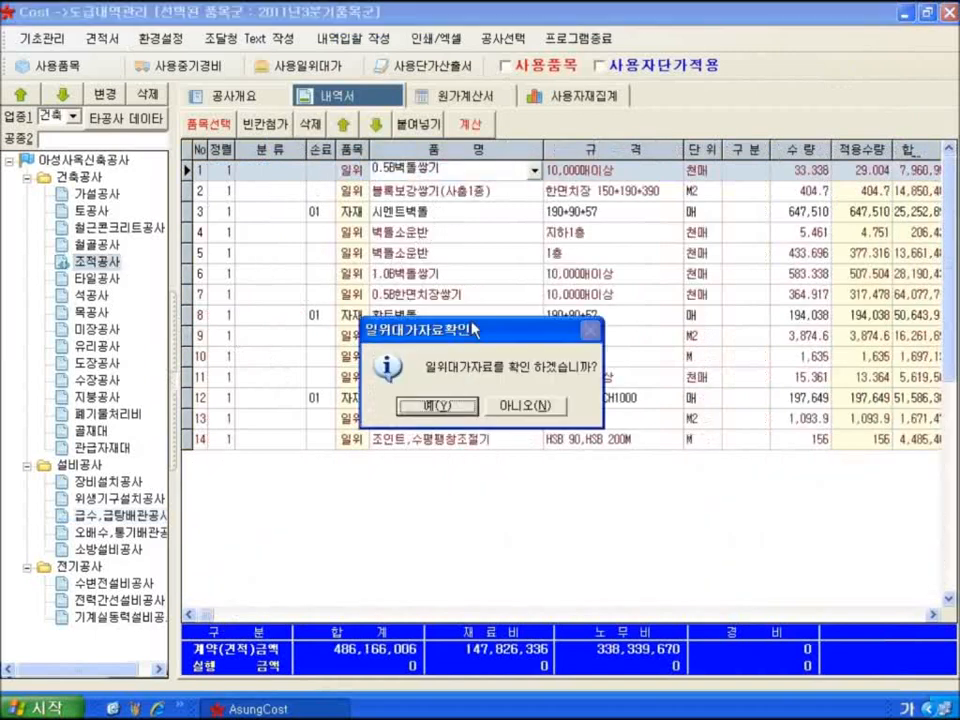
{"action": "left_click", "coordinate": [449, 407]}
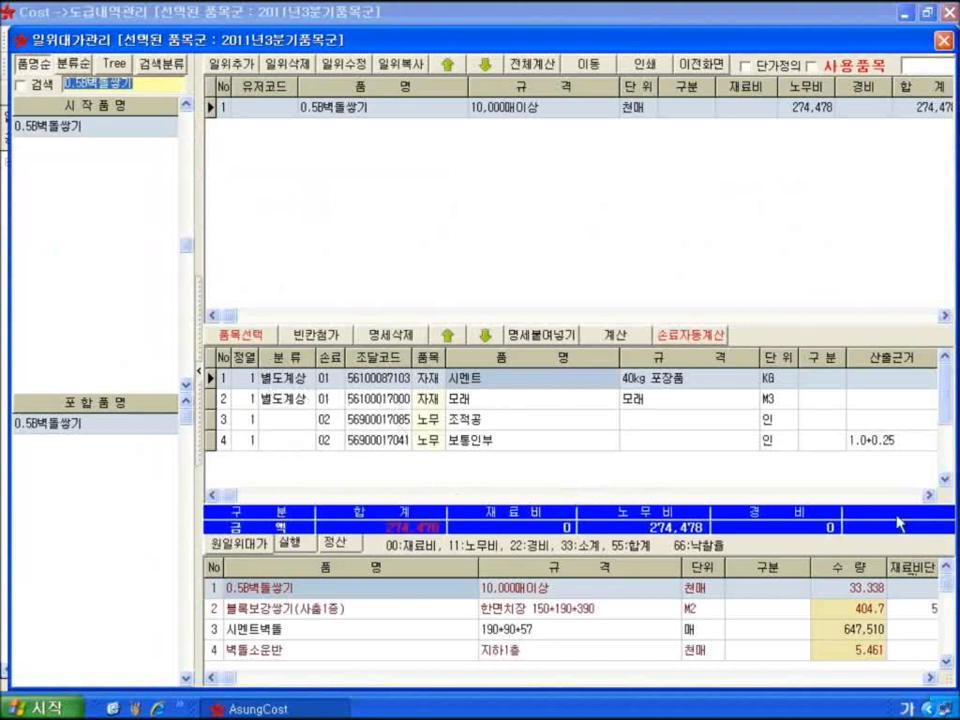
Examine the quantity, unit-price and amount columns of the 별도계상 materials 시멘트 and 모래, then close the 일위대가 window
{"action": "left_click", "coordinate": [929, 495]}
{"action": "left_click", "coordinate": [929, 495]}
{"action": "left_click", "coordinate": [929, 495]}
{"action": "left_click", "coordinate": [929, 495]}
{"action": "left_click", "coordinate": [929, 495]}
{"action": "left_click", "coordinate": [929, 495]}
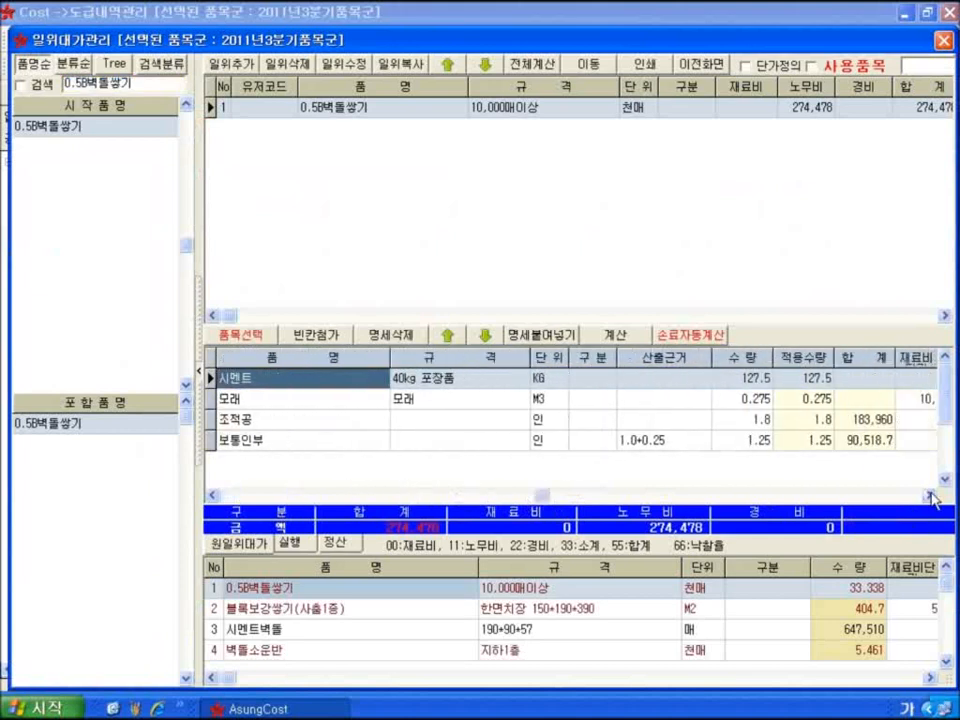
{"action": "left_click", "coordinate": [929, 495]}
{"action": "left_click", "coordinate": [929, 495]}
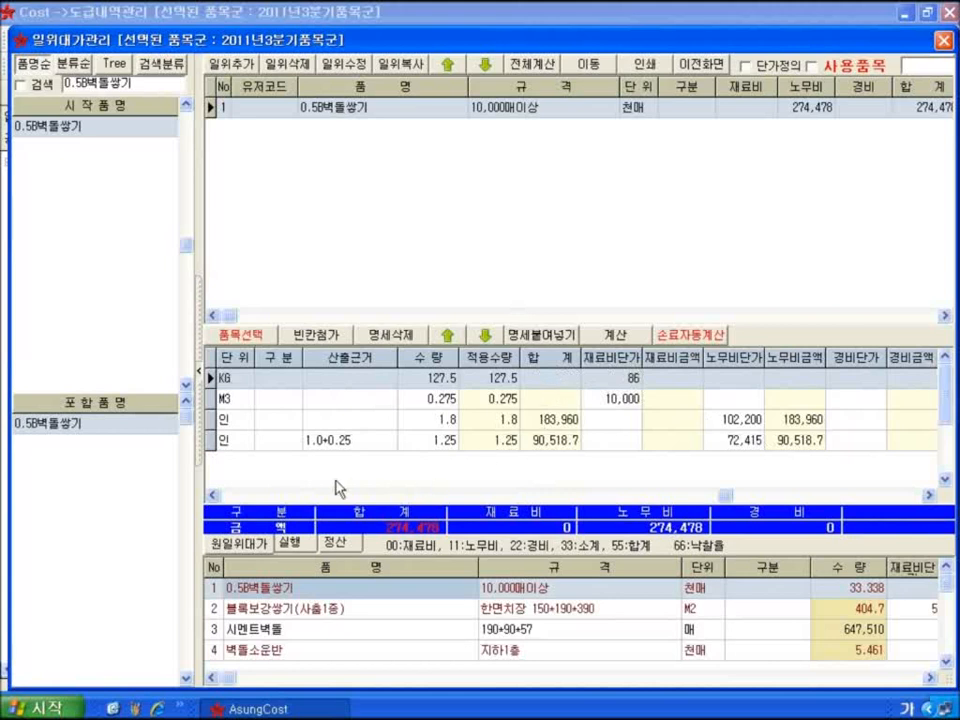
{"action": "left_click", "coordinate": [302, 496]}
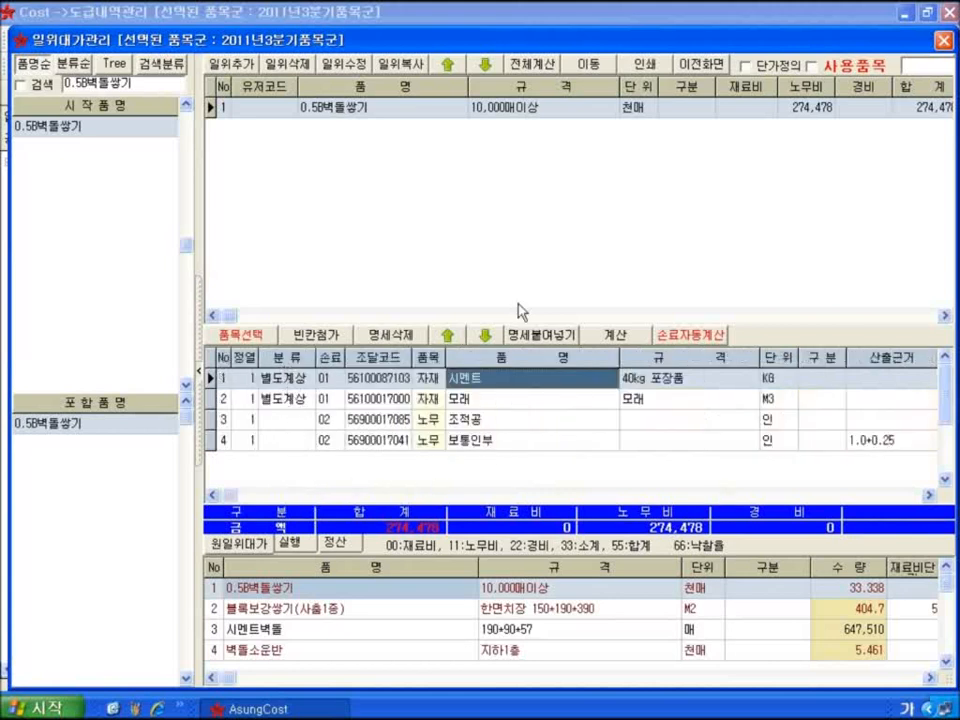
{"action": "left_click", "coordinate": [943, 40]}
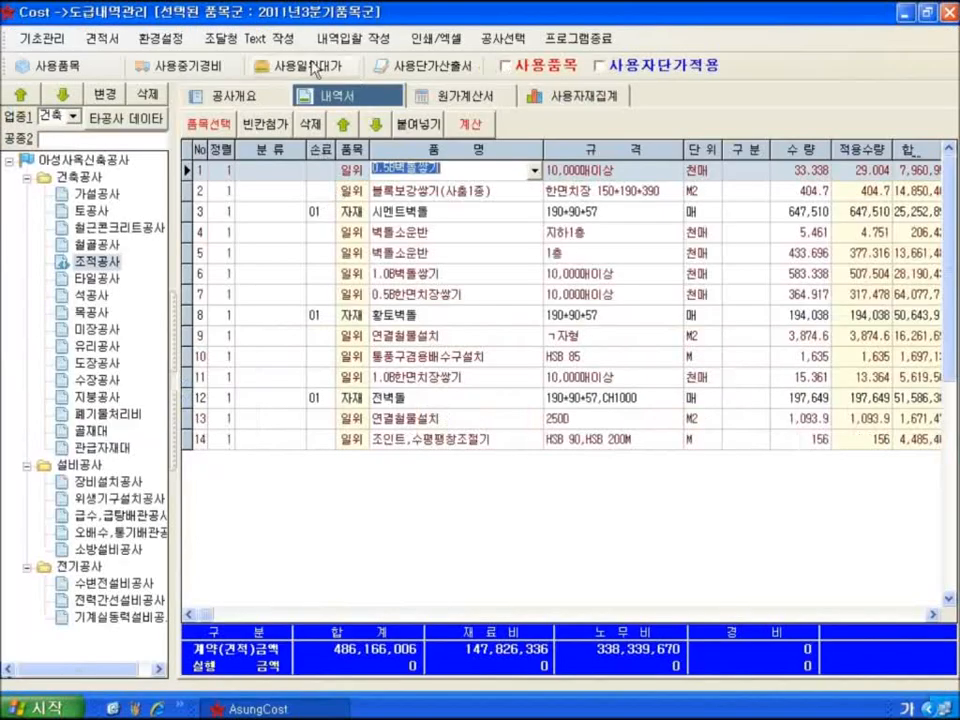
Review the 별도계상 금액산출, 관급자재 계산유무 and 공량의 적용유무 options in the environment settings, then close them
{"action": "left_click", "coordinate": [161, 39]}
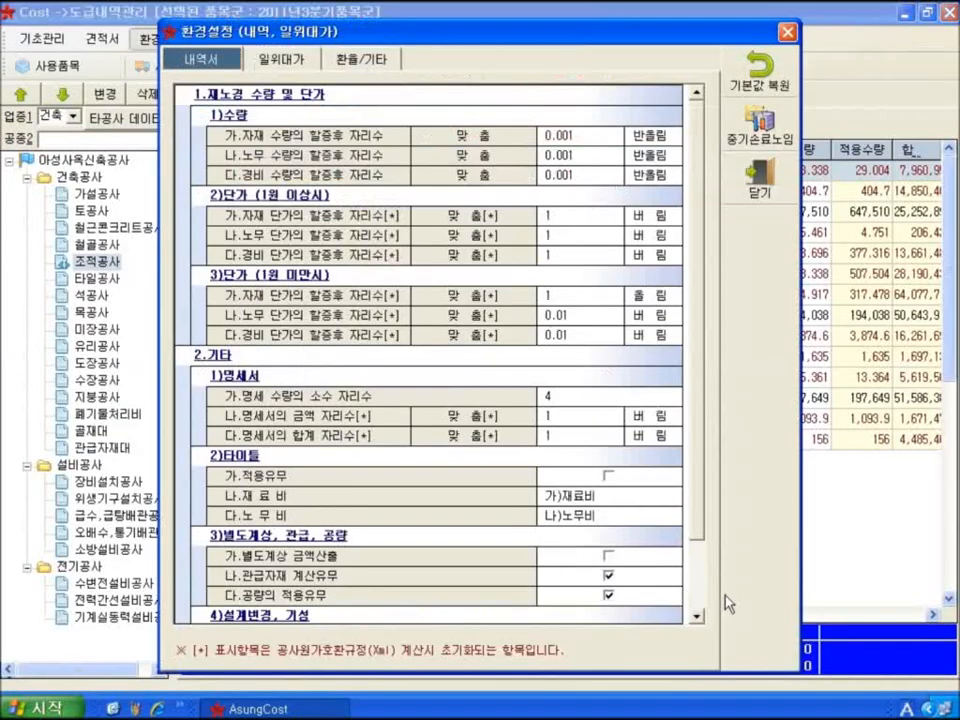
{"action": "scroll", "coordinate": [705, 578], "scroll_direction": "down", "scroll_amount": 2}
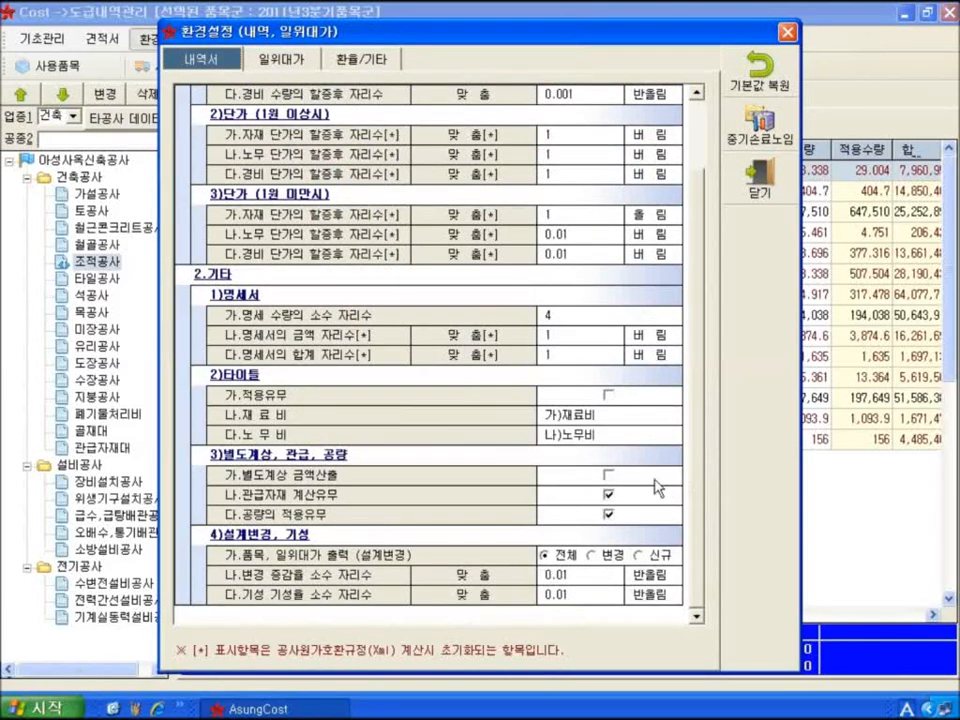
{"action": "left_click", "coordinate": [608, 475]}
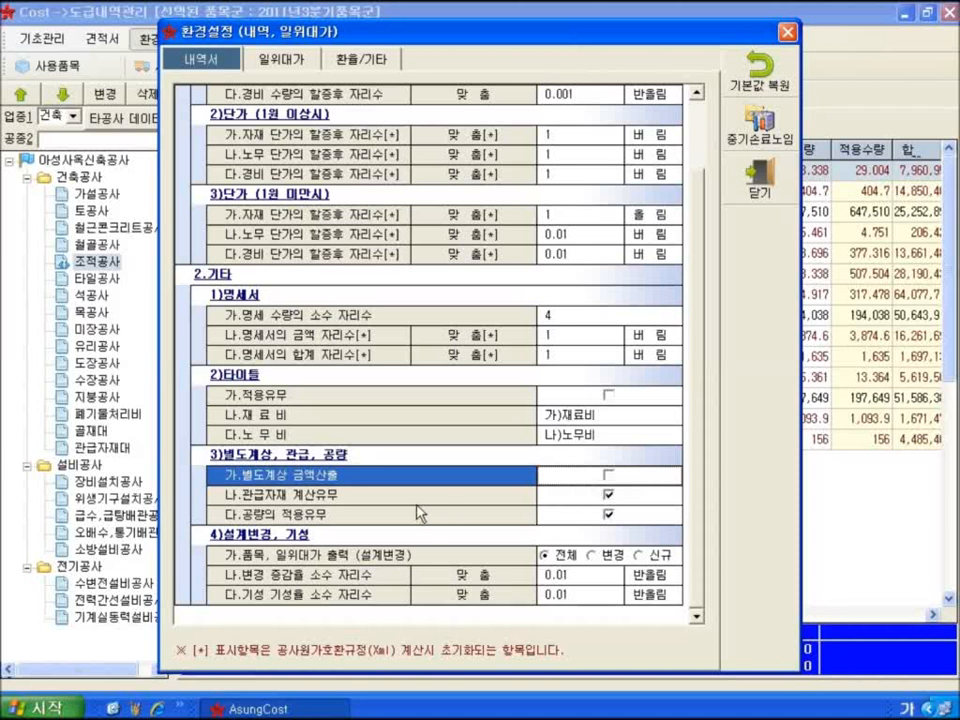
{"action": "key", "text": "Down"}
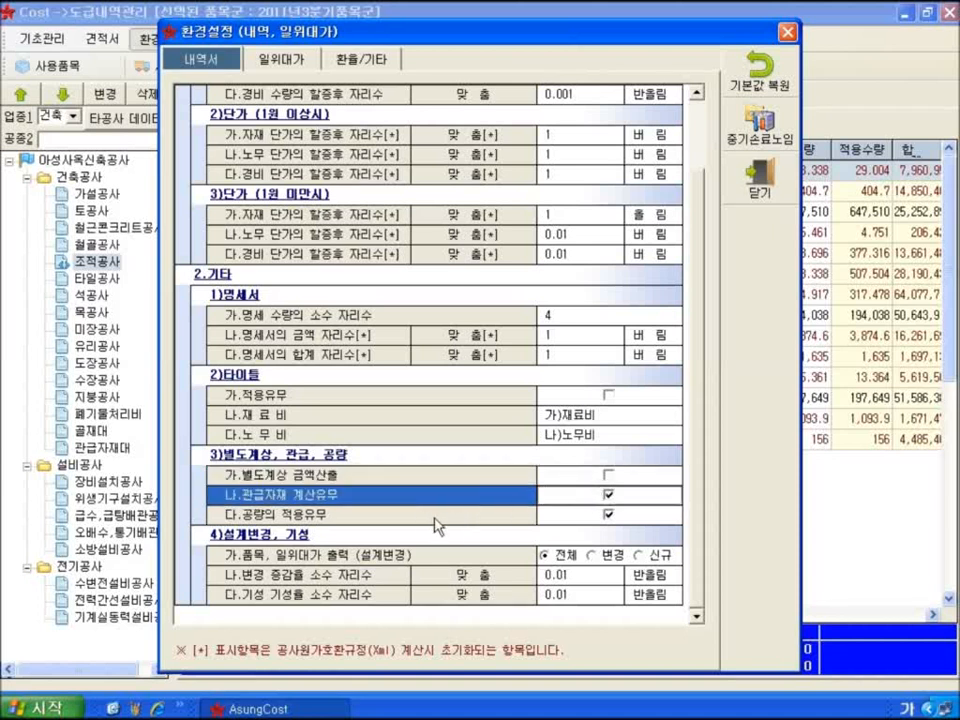
{"action": "key", "text": "Down"}
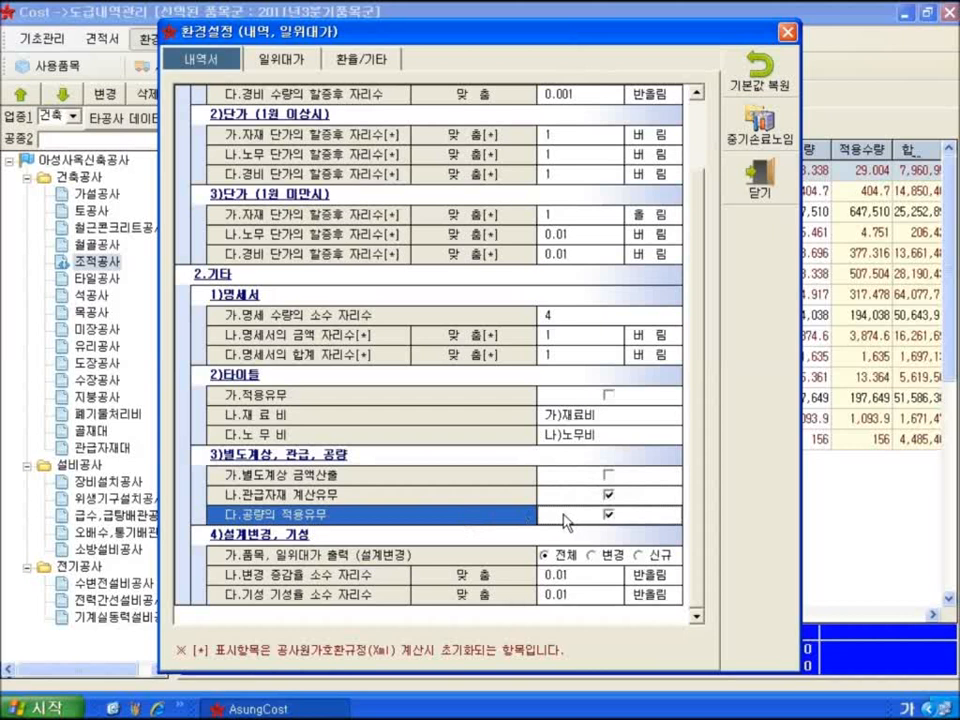
{"action": "left_click", "coordinate": [750, 185]}
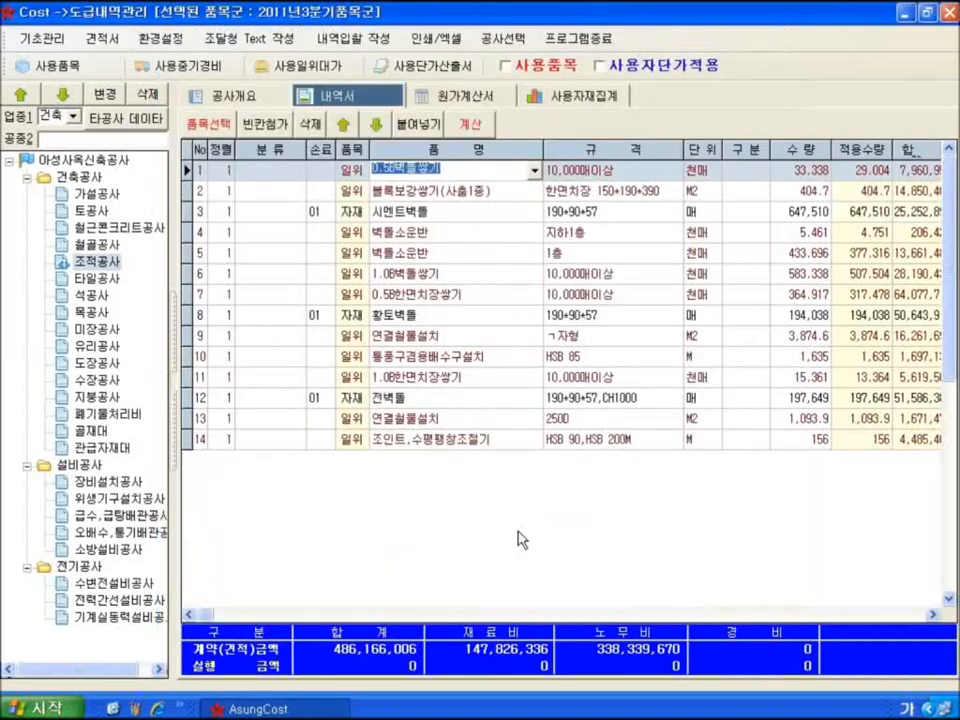
Open the item data of the first 동관 (L-TYPE) D20 row in 급수,급탕배관공사 to view its 공량
{"action": "left_click", "coordinate": [115, 515]}
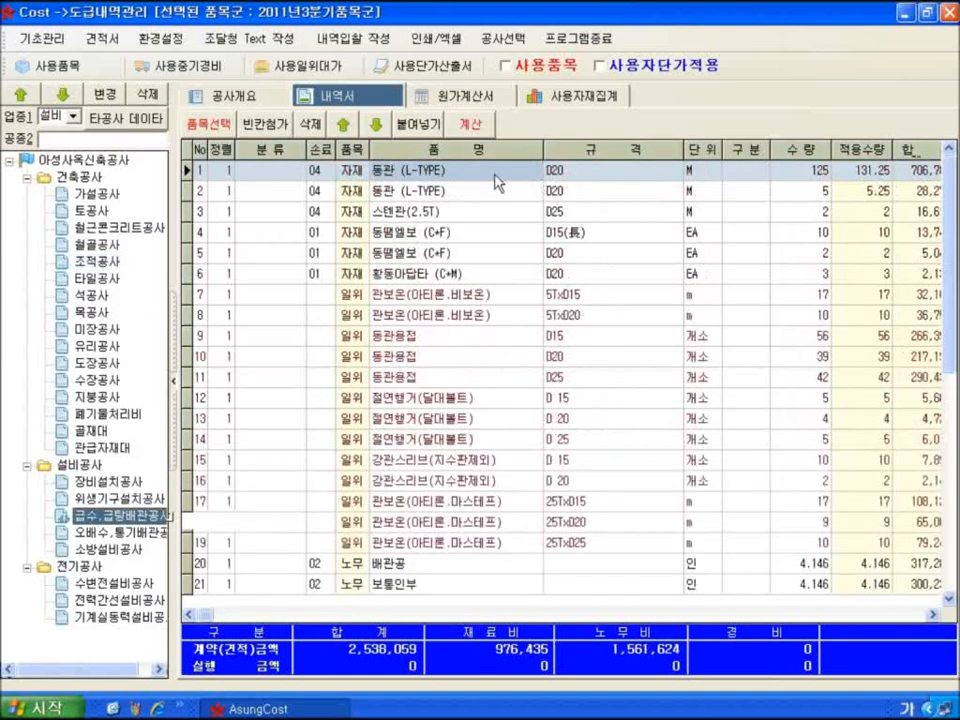
{"action": "left_click", "coordinate": [472, 172]}
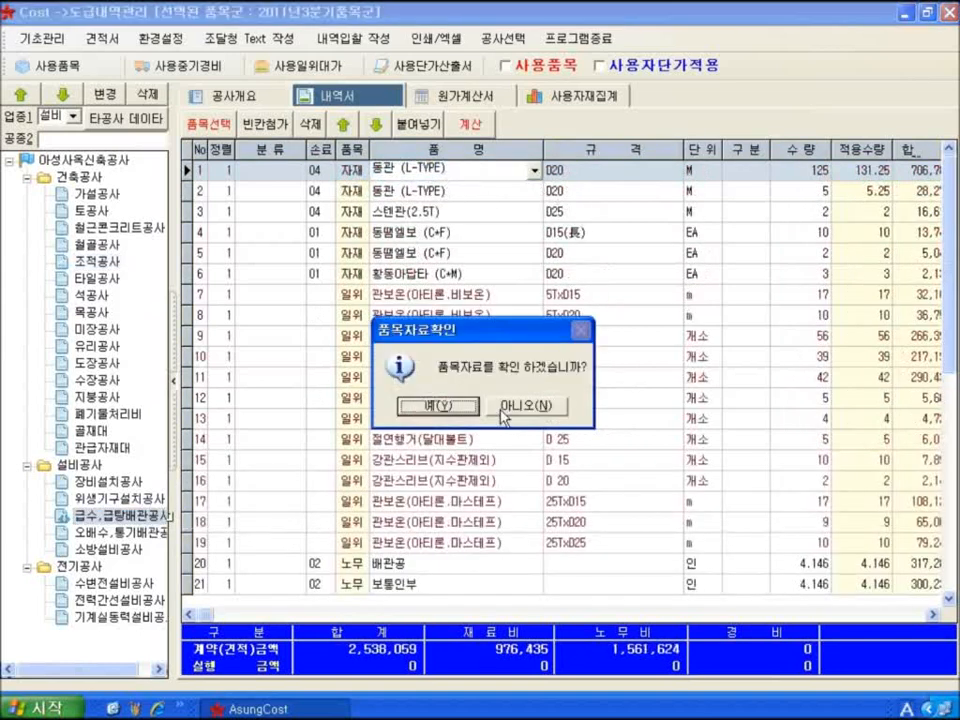
{"action": "left_click", "coordinate": [440, 405]}
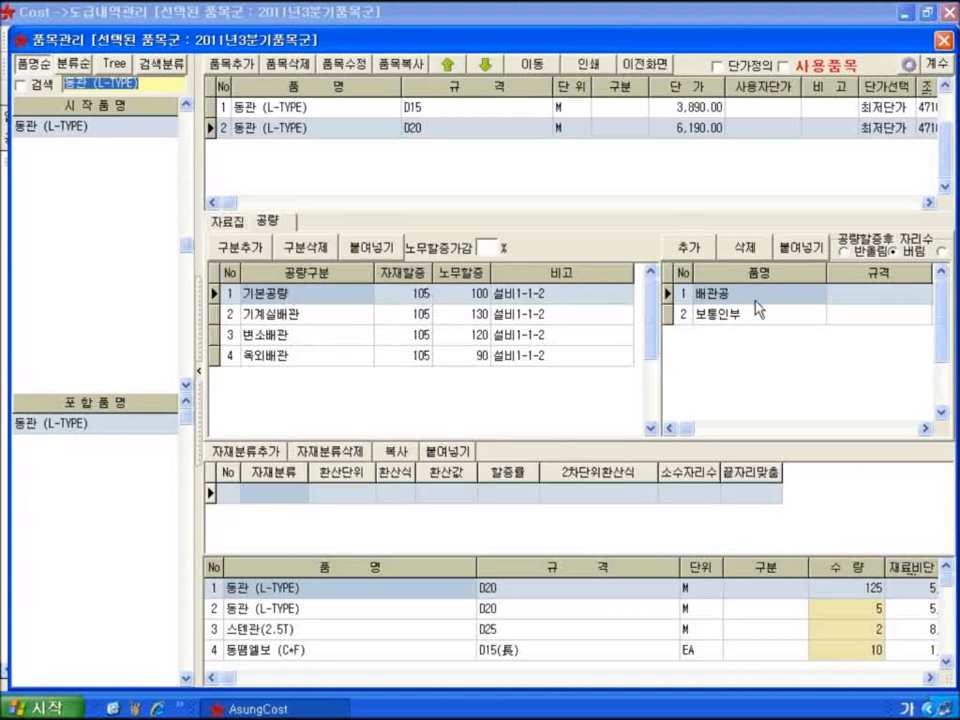
Examine the quantity column of 배관공 and 보통인부 in the 기본공량 of 동관 (L-TYPE) D20, then return to the bill of quantities
{"action": "left_click", "coordinate": [925, 430]}
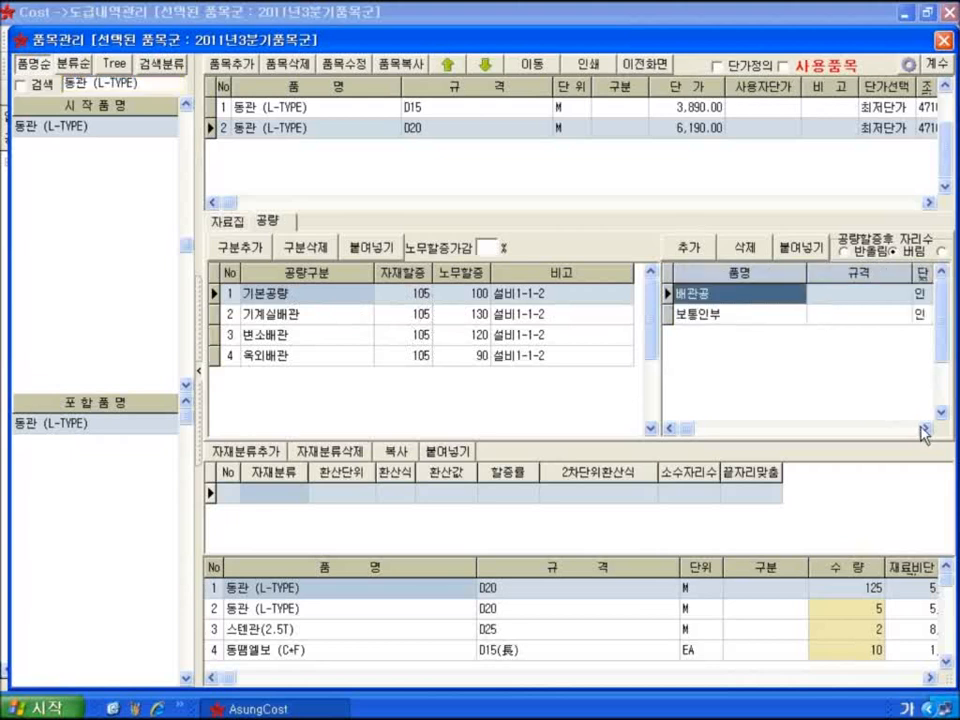
{"action": "left_click", "coordinate": [925, 431]}
{"action": "left_click", "coordinate": [926, 432]}
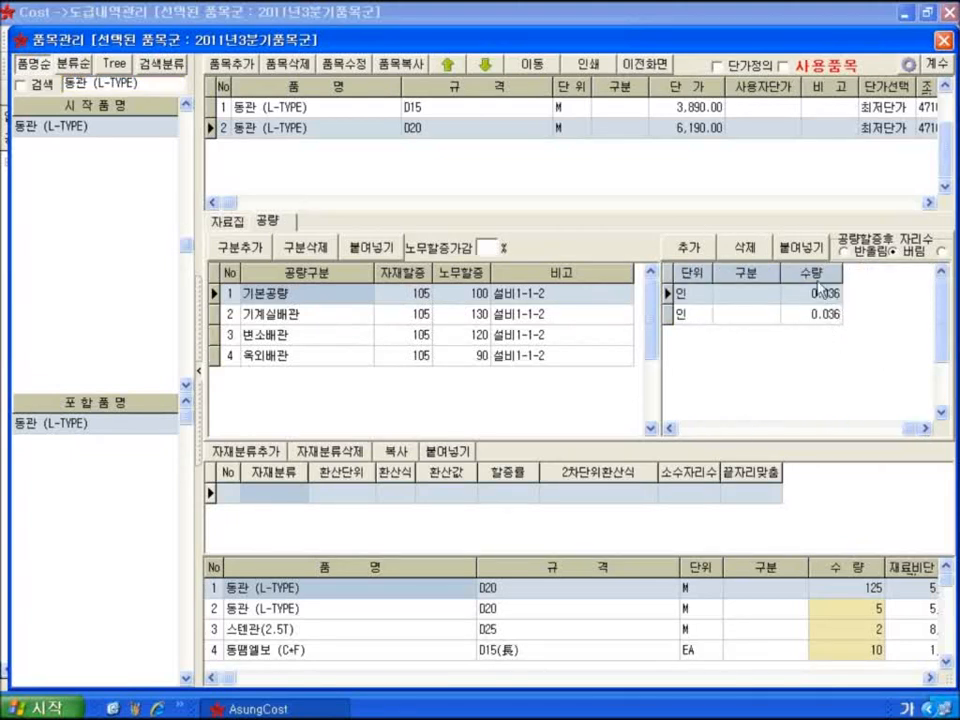
{"action": "left_click", "coordinate": [697, 430]}
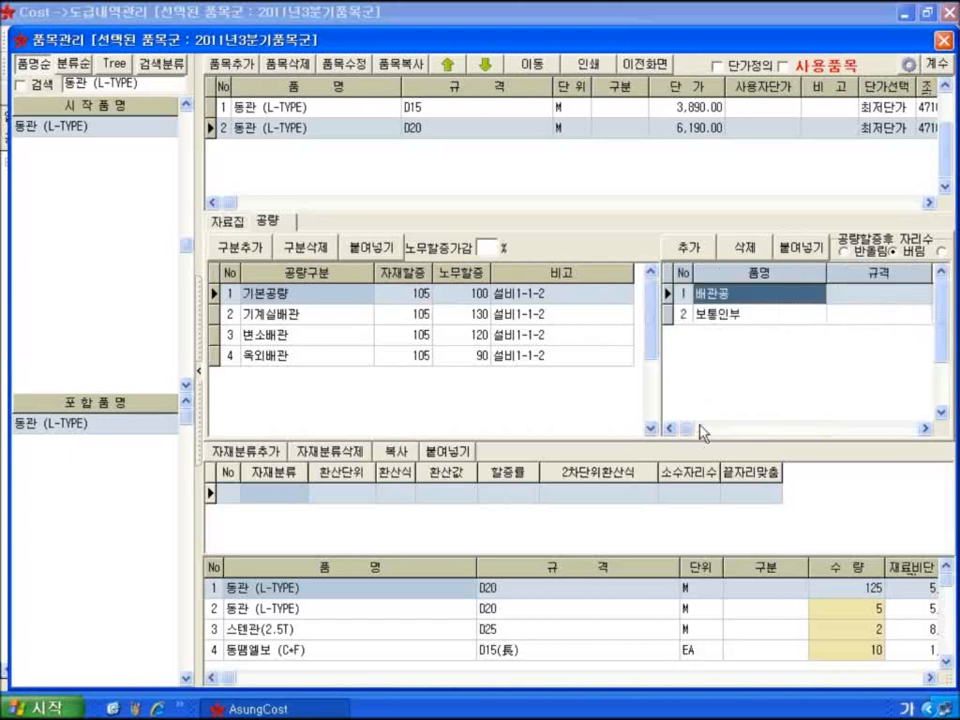
{"action": "left_click", "coordinate": [650, 65]}
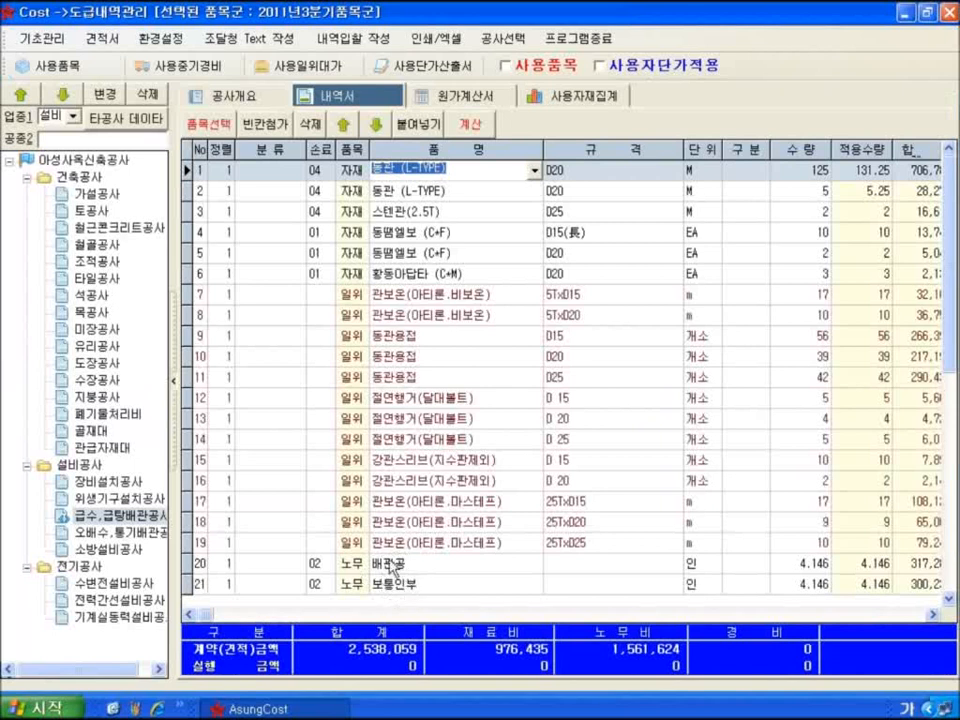
Review the 공량의 적용유무 setting for the 내역서, then view the 내역 계산 options and close them without calculating
{"action": "left_click", "coordinate": [165, 39]}
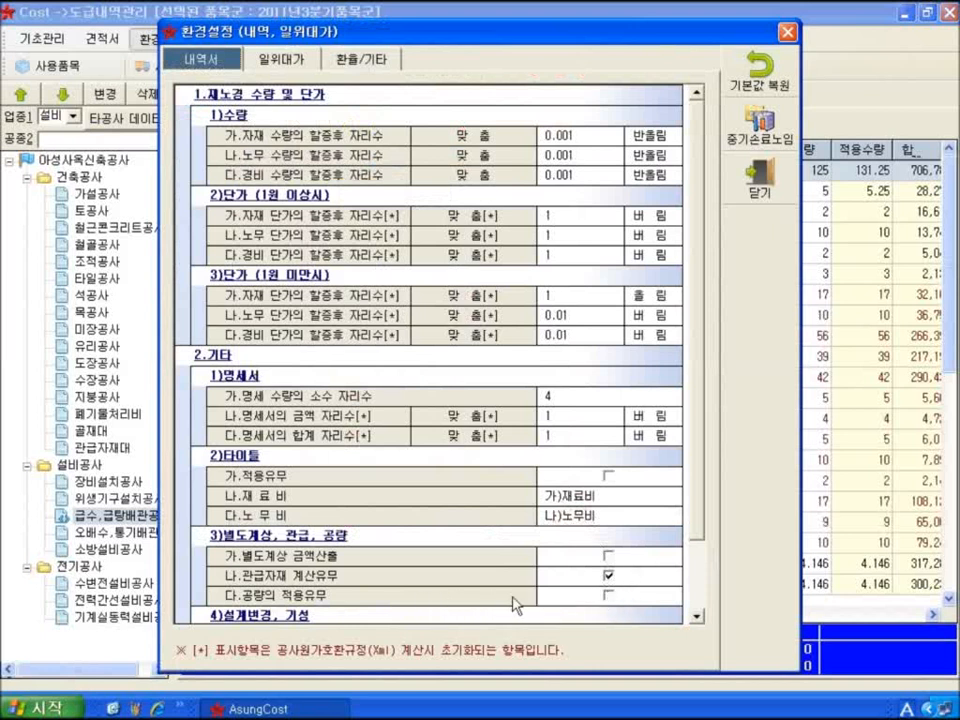
{"action": "left_click", "coordinate": [515, 598]}
{"action": "left_click", "coordinate": [750, 190]}
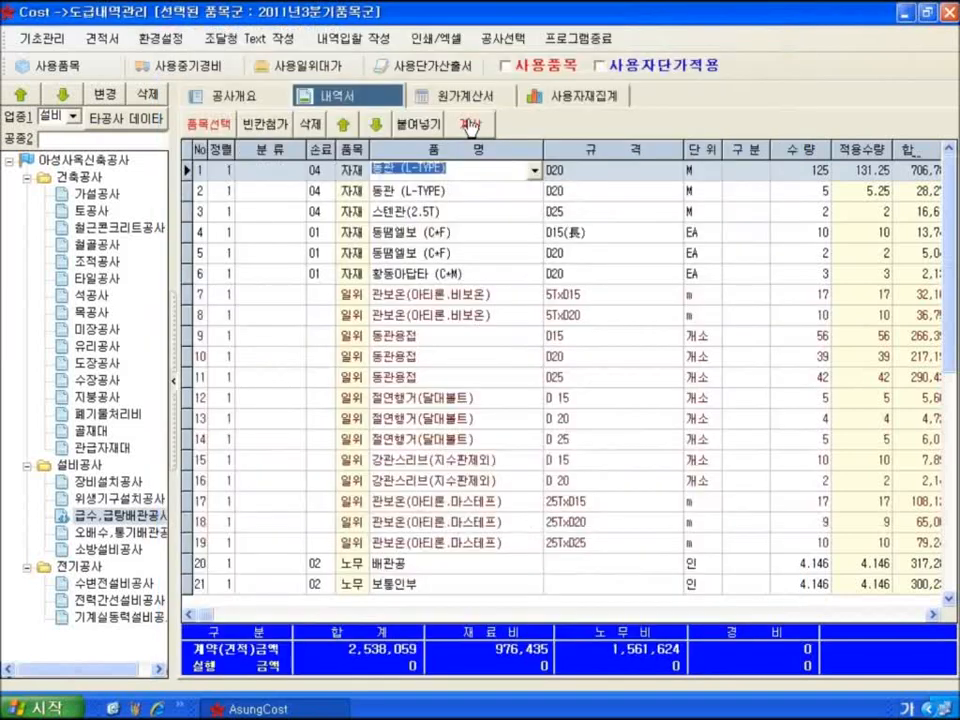
{"action": "left_click", "coordinate": [469, 124]}
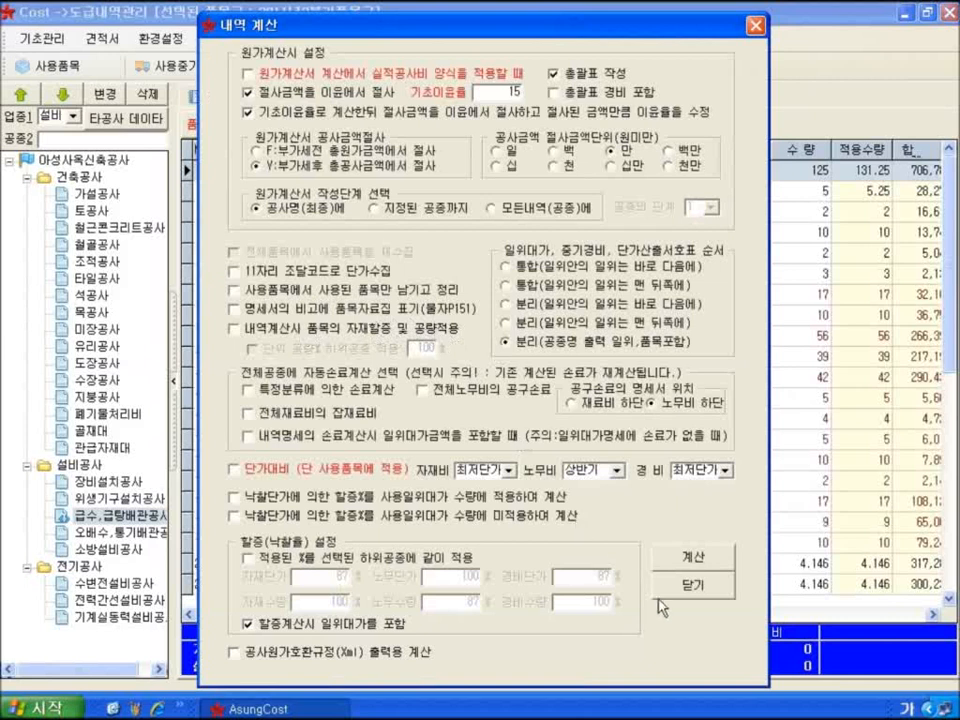
{"action": "left_click", "coordinate": [690, 584]}
Review the 설계변경, 기성 section of the 내역서 environment settings, then close the settings
{"action": "left_click", "coordinate": [165, 38]}
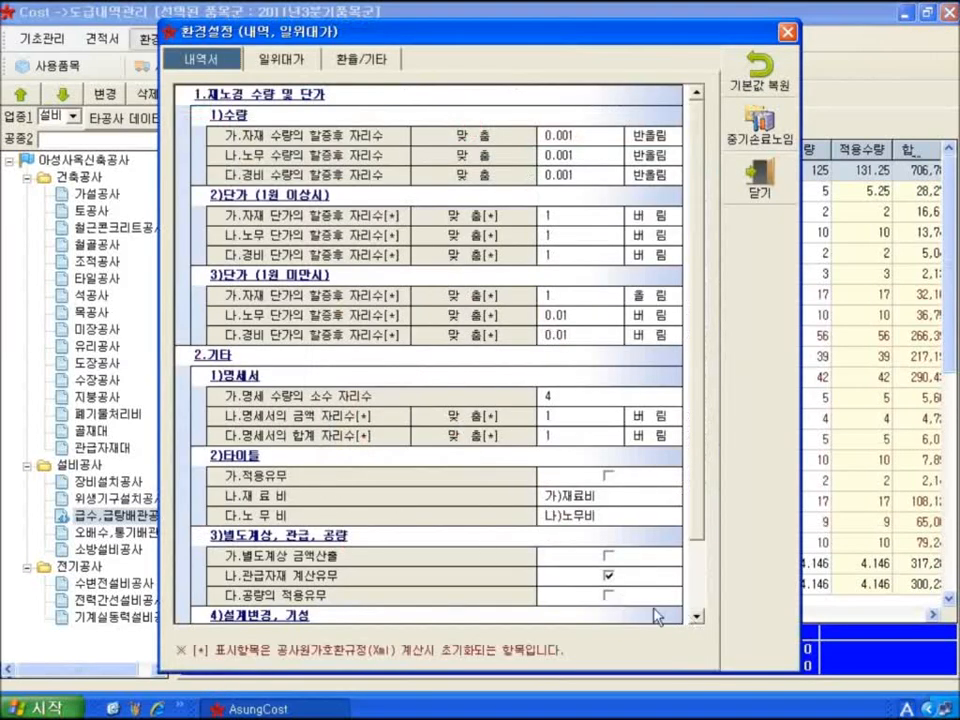
{"action": "scroll", "coordinate": [693, 605], "scroll_direction": "down", "scroll_amount": 2}
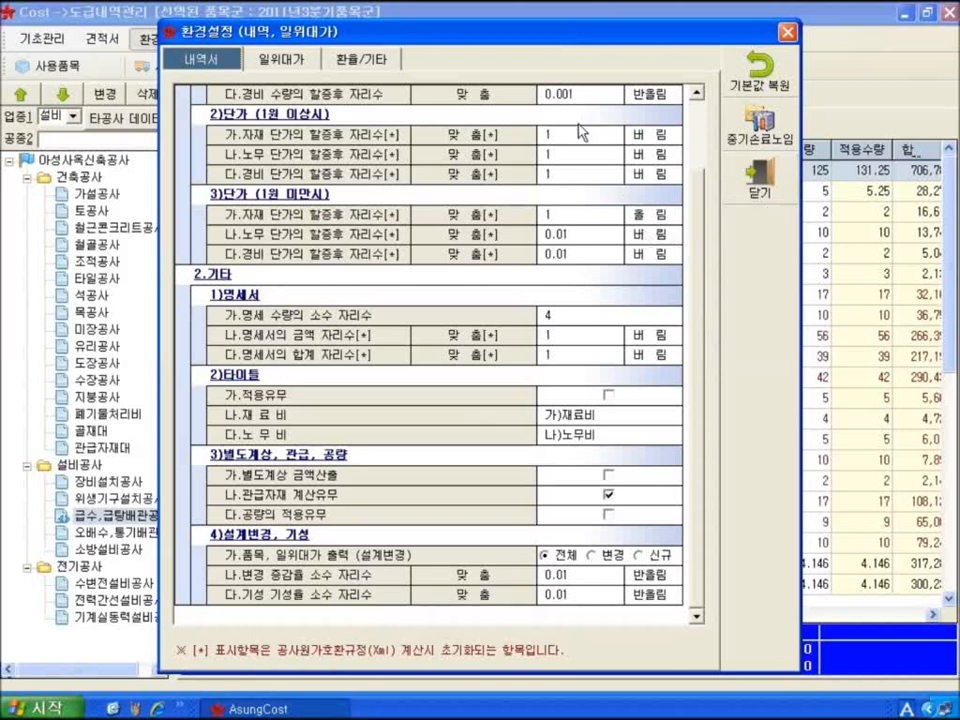
{"action": "left_click", "coordinate": [543, 553]}
{"action": "left_click", "coordinate": [757, 180]}
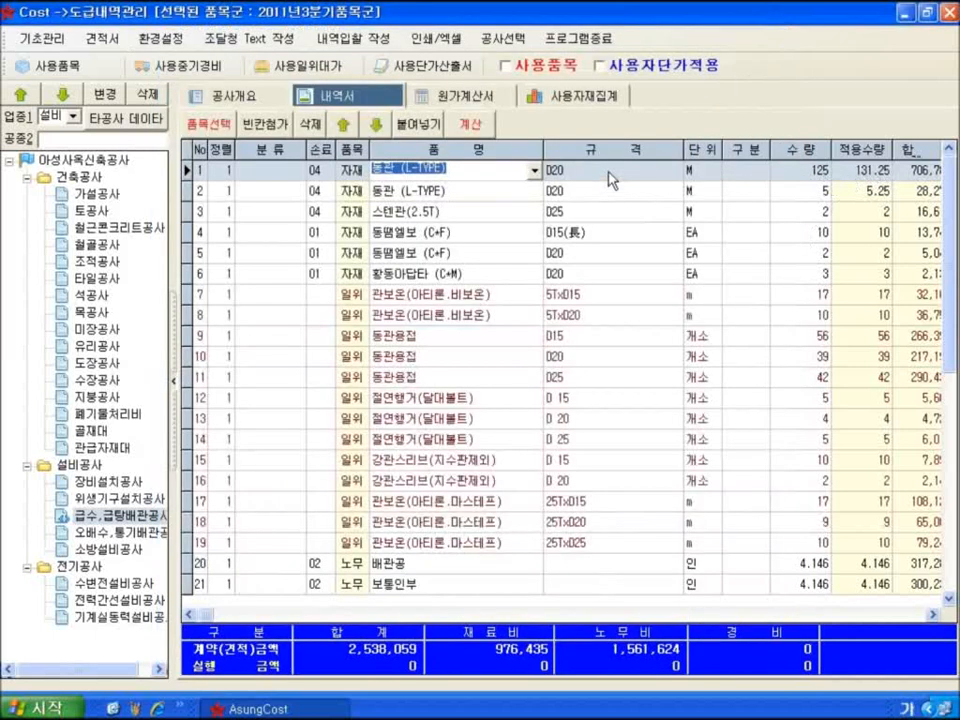
View the individual decimal-place settings for the first 동관 (L-TYPE) D20 row, then close them without changes
{"action": "left_click", "coordinate": [588, 172]}
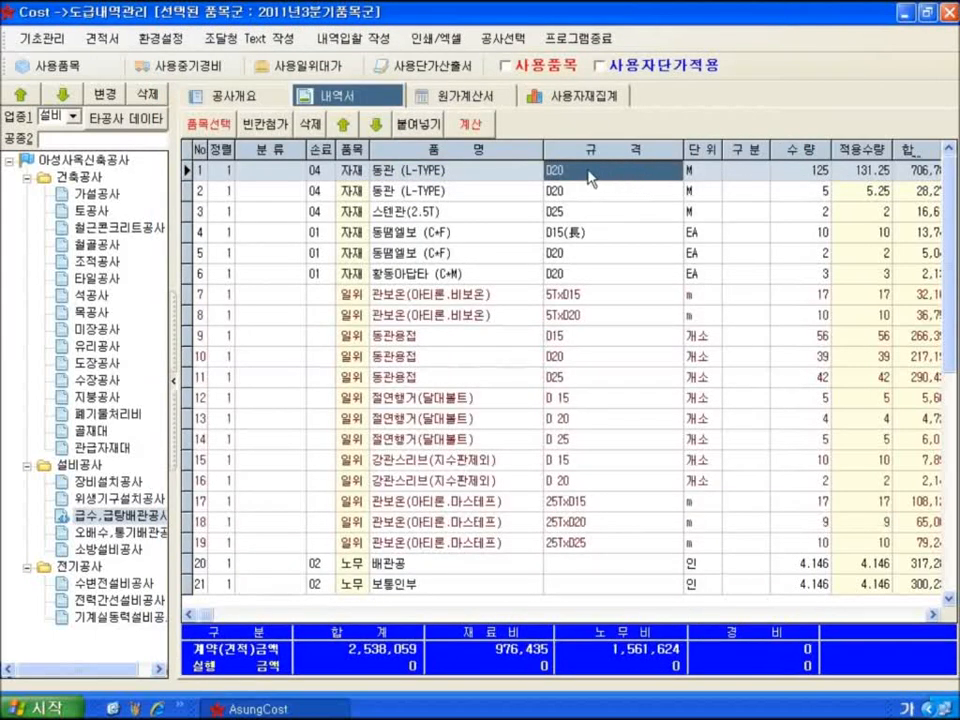
{"action": "right_click", "coordinate": [589, 177]}
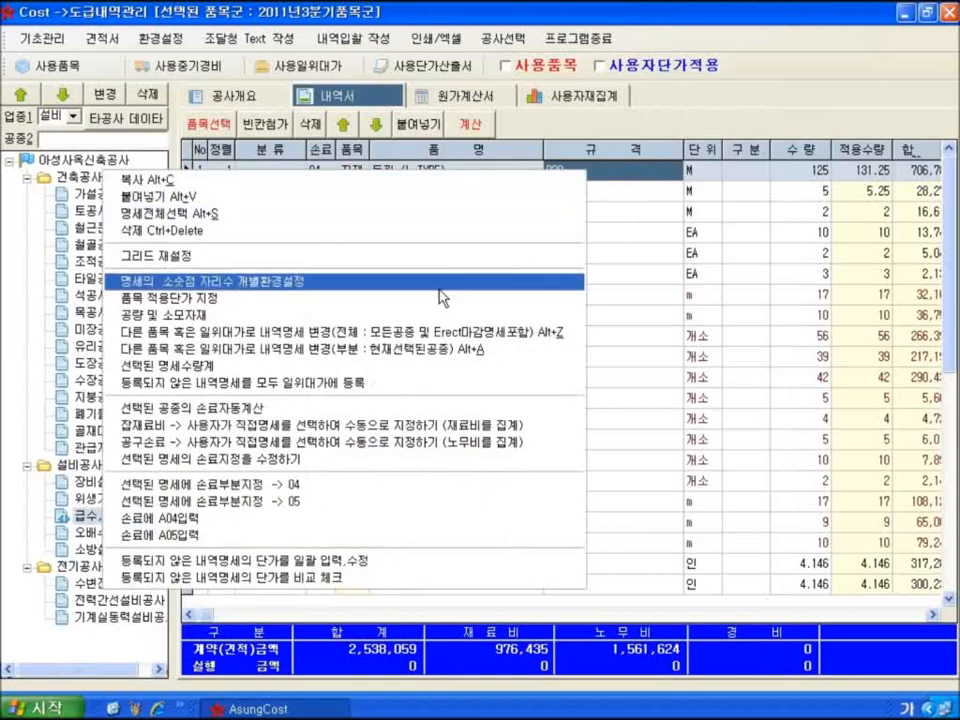
{"action": "left_click", "coordinate": [280, 284]}
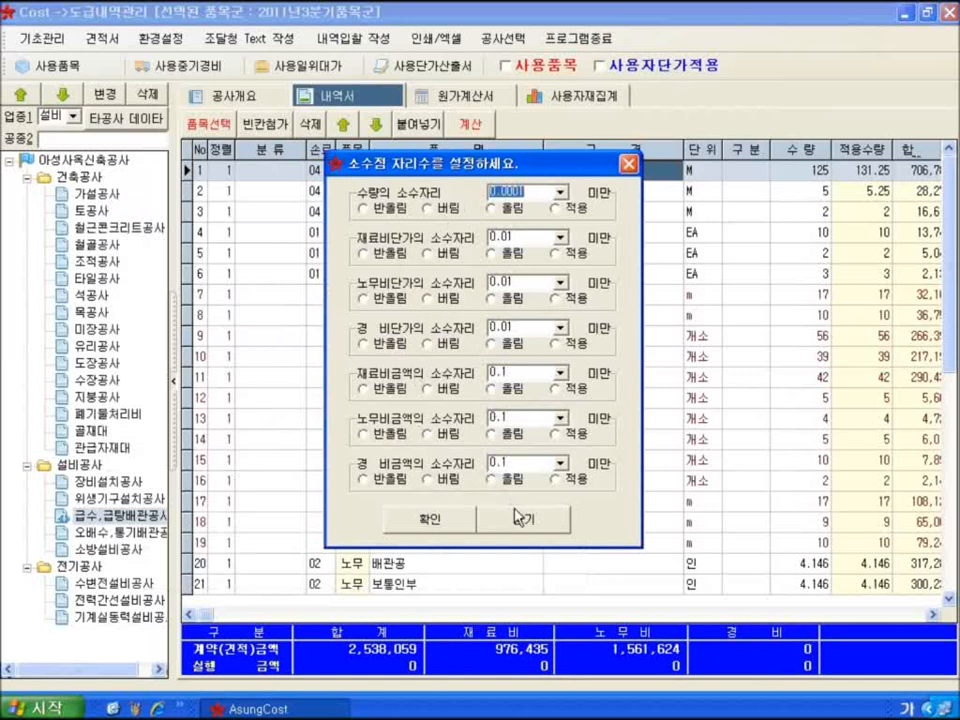
{"action": "left_click", "coordinate": [518, 518]}
Review the 일위대가 settings and the exchange rate, grid and other options in the environment settings, then close them
{"action": "left_click", "coordinate": [148, 38]}
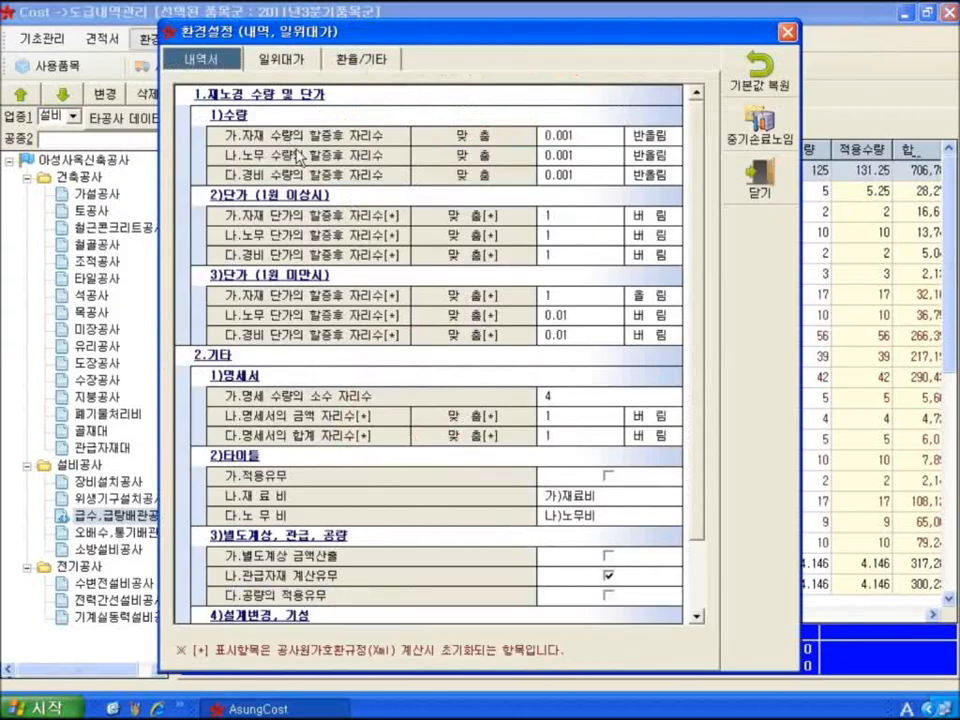
{"action": "left_click", "coordinate": [285, 60]}
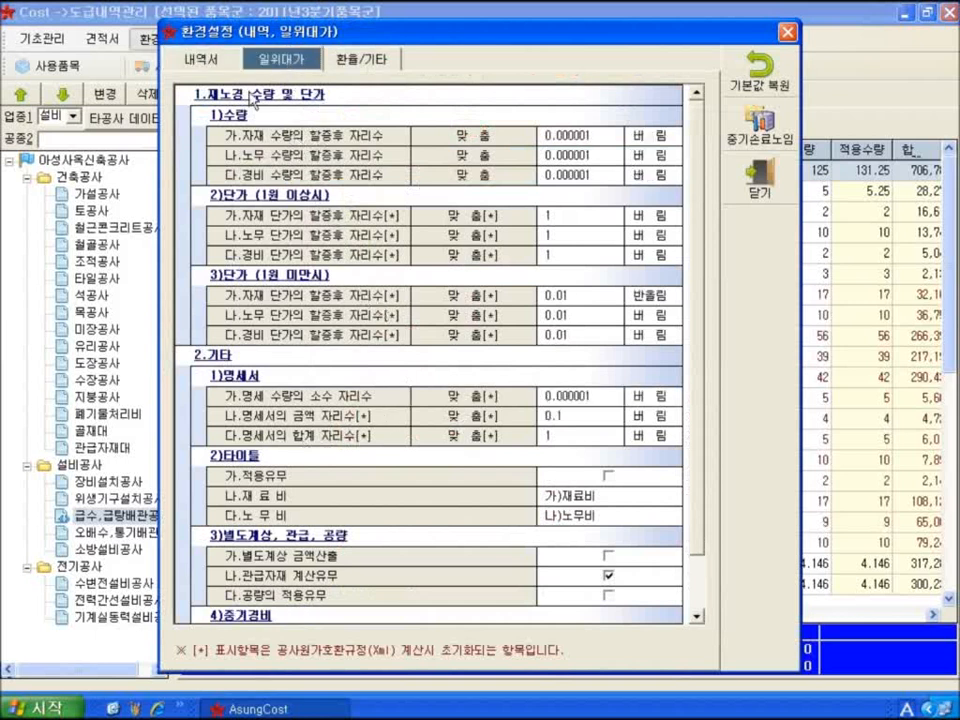
{"action": "left_click", "coordinate": [378, 62]}
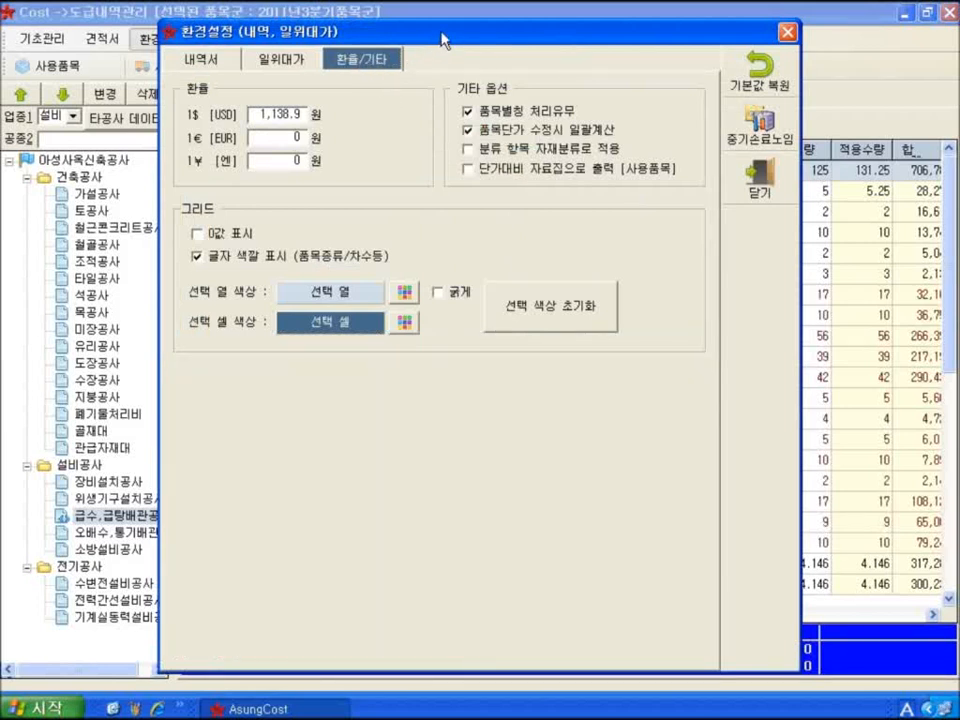
{"action": "left_click_drag", "start_coordinate": [442, 40], "coordinate": [530, 40]}
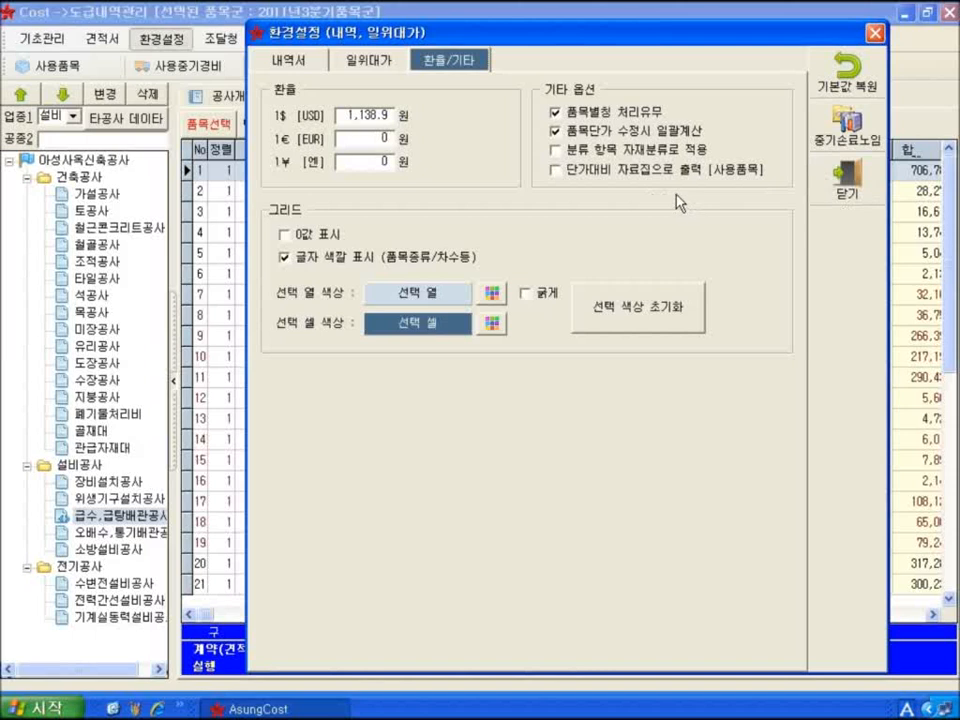
{"action": "left_click", "coordinate": [846, 192]}
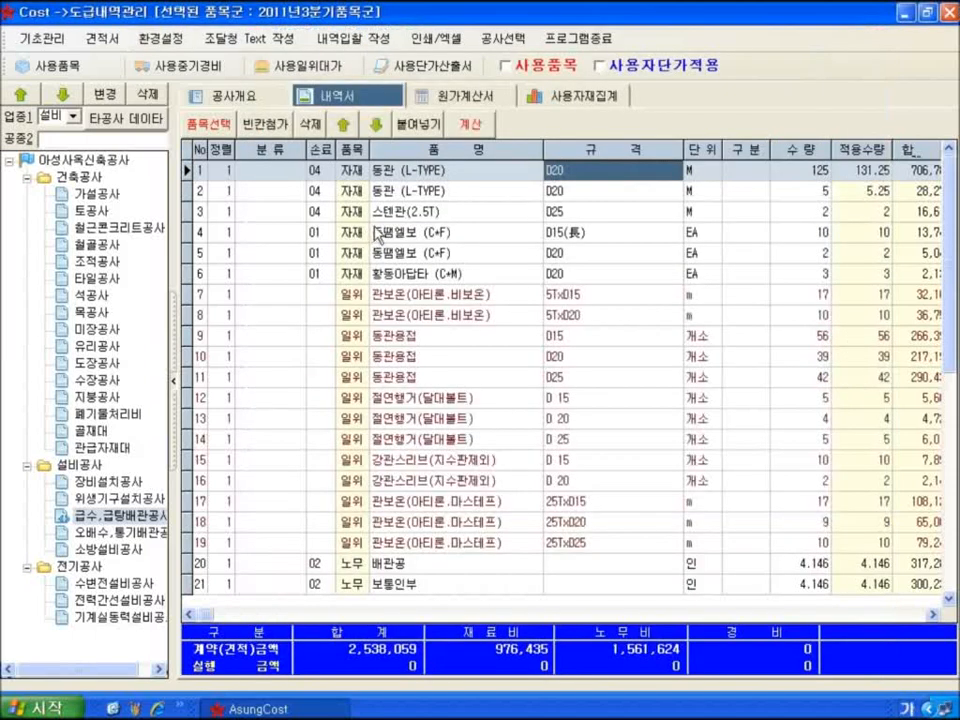
Open the item lookup from the bill of quantities and search for 수평규
{"action": "left_click", "coordinate": [210, 126]}
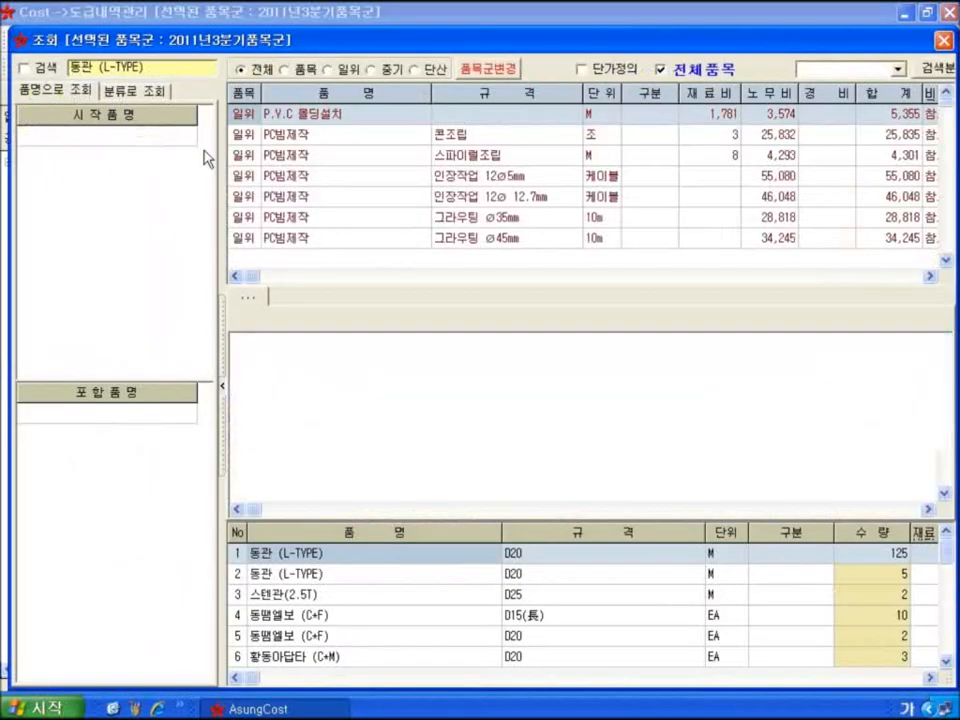
{"action": "left_click", "coordinate": [154, 71]}
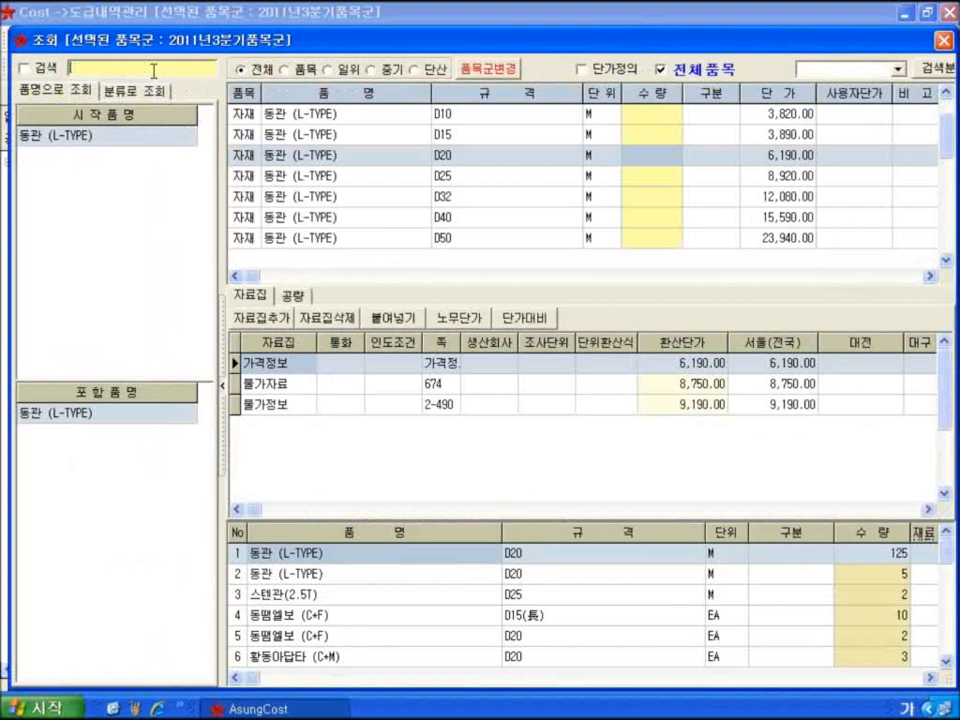
{"action": "key", "text": "Return"}
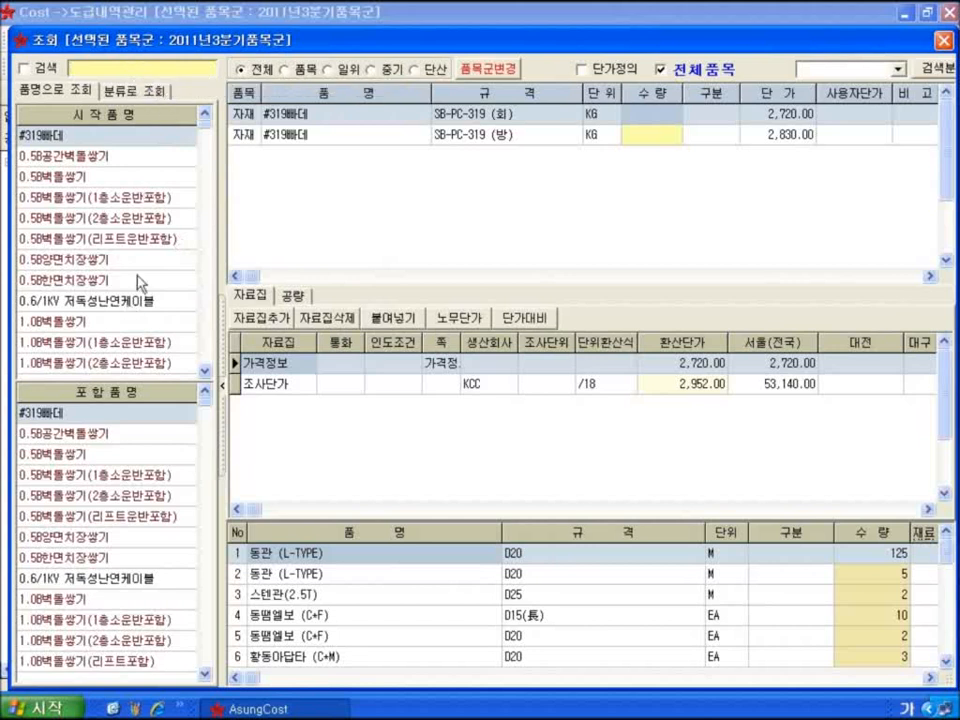
{"action": "type", "text": "슈"}
{"action": "key", "text": "BackSpace"}
{"action": "type", "text": "수떼"}
{"action": "key", "text": "BackSpace"}
{"action": "type", "text": "평규"}
{"action": "key", "text": "Return"}
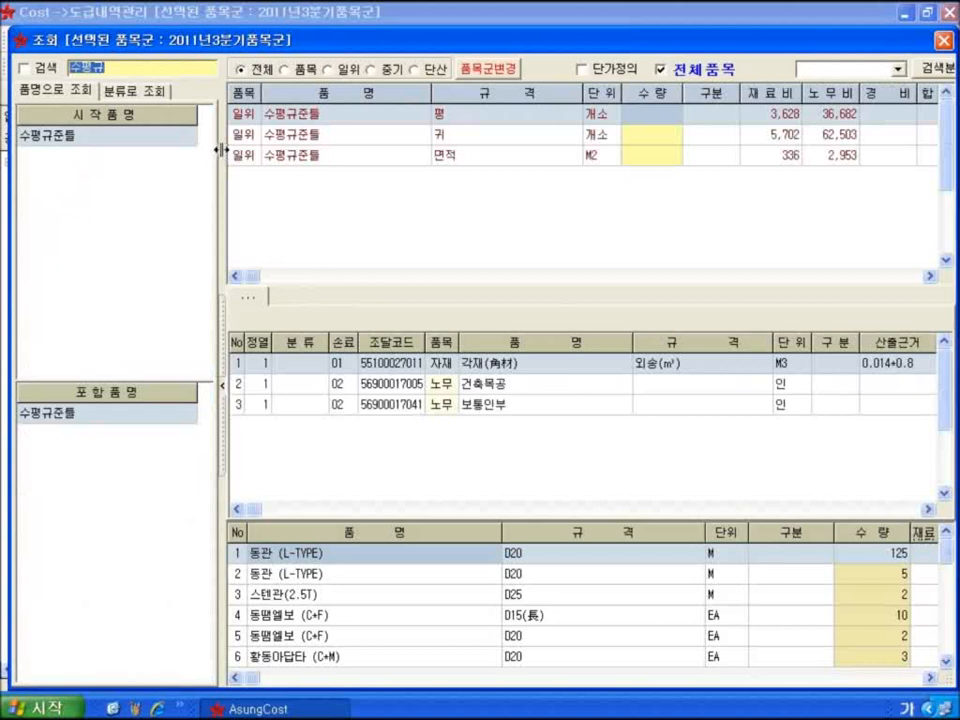
Add the 수평규준틀 귀 item to the bill with a quantity of 10, then close its alias list and the item lookup
{"action": "left_click", "coordinate": [405, 138]}
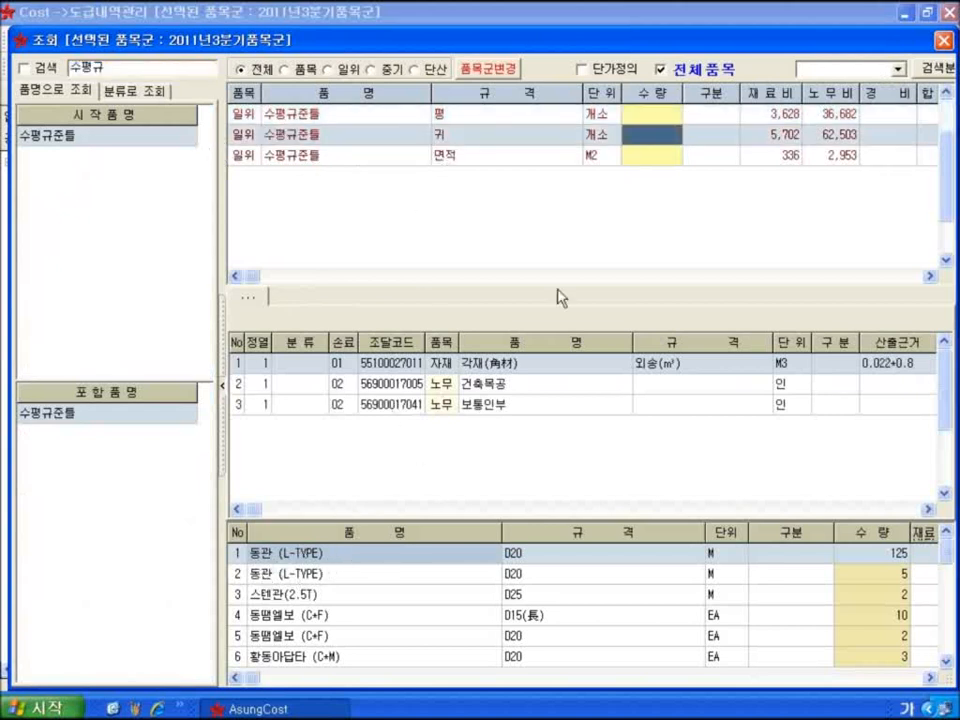
{"action": "left_click", "coordinate": [645, 139]}
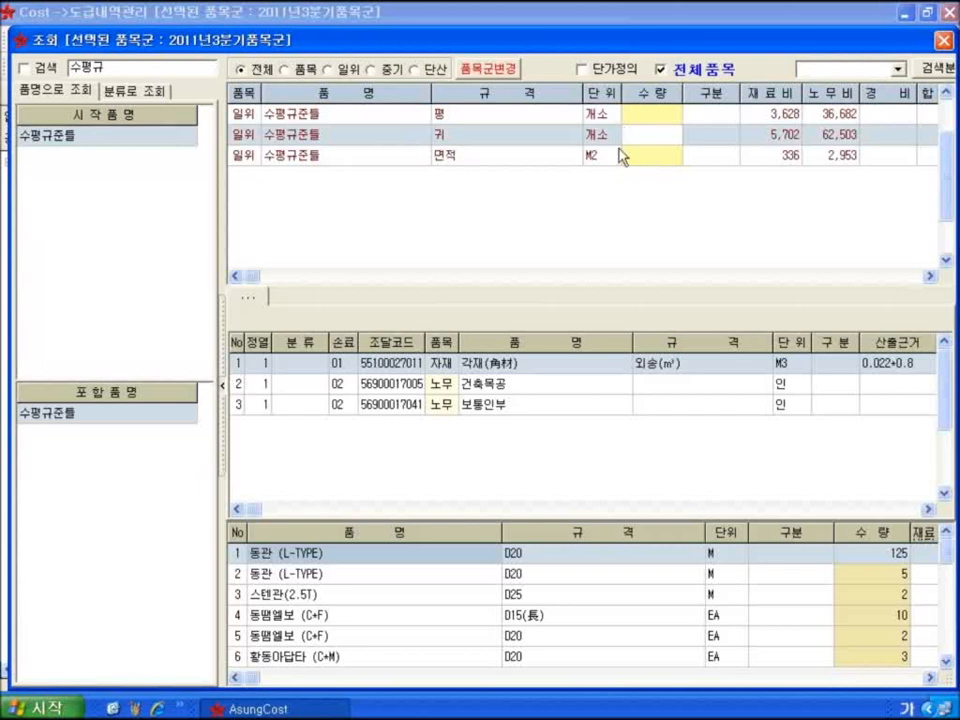
{"action": "type", "text": "10"}
{"action": "key", "text": "Return"}
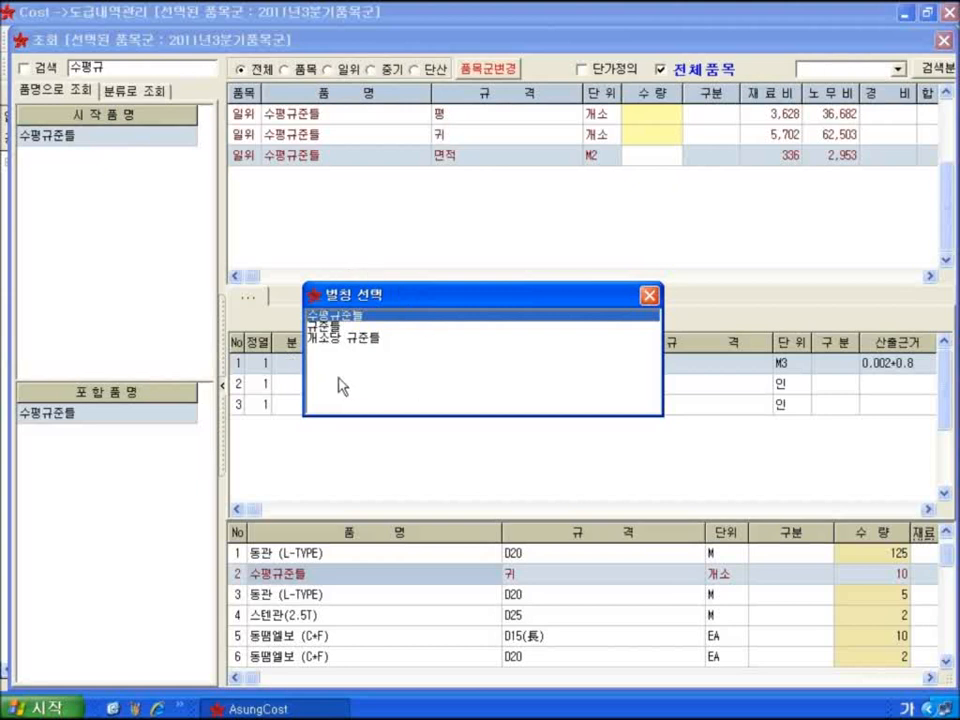
{"action": "left_click", "coordinate": [650, 295]}
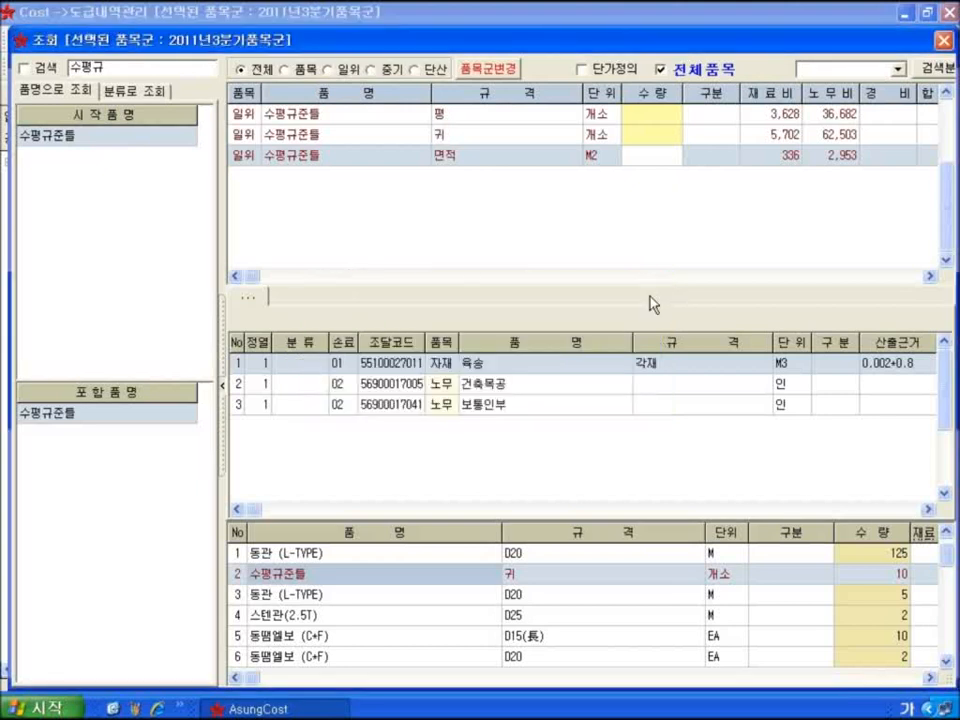
{"action": "left_click", "coordinate": [943, 40]}
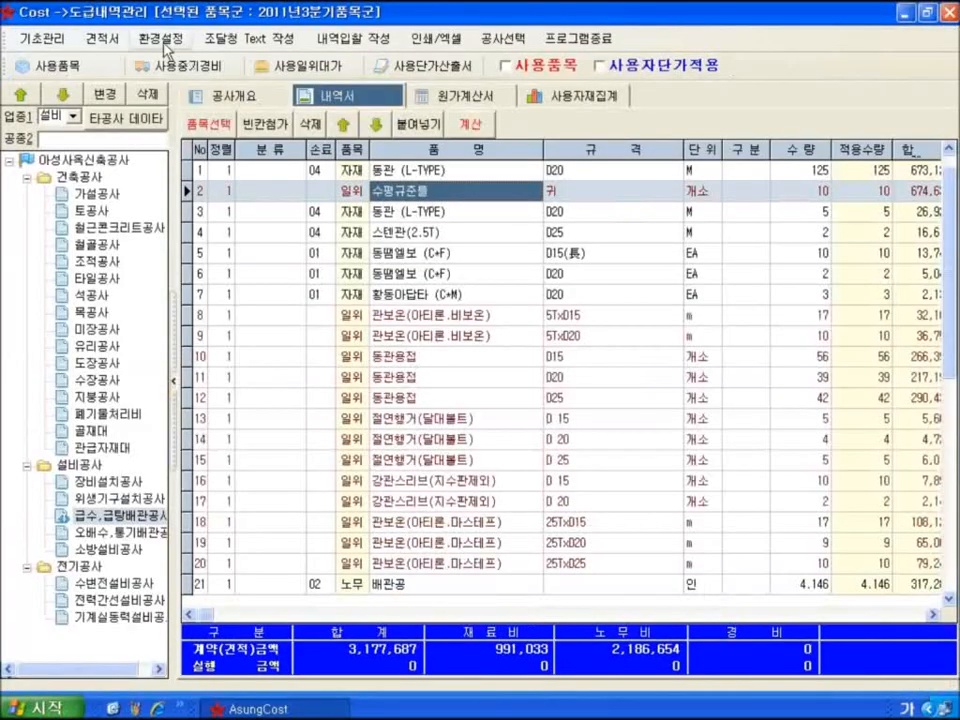
Review the 품목별칭 처리유무 and 품목단가 수정시 일괄계산 options in the 환율/기타 settings, then close them
{"action": "left_click", "coordinate": [163, 40]}
{"action": "left_click", "coordinate": [361, 59]}
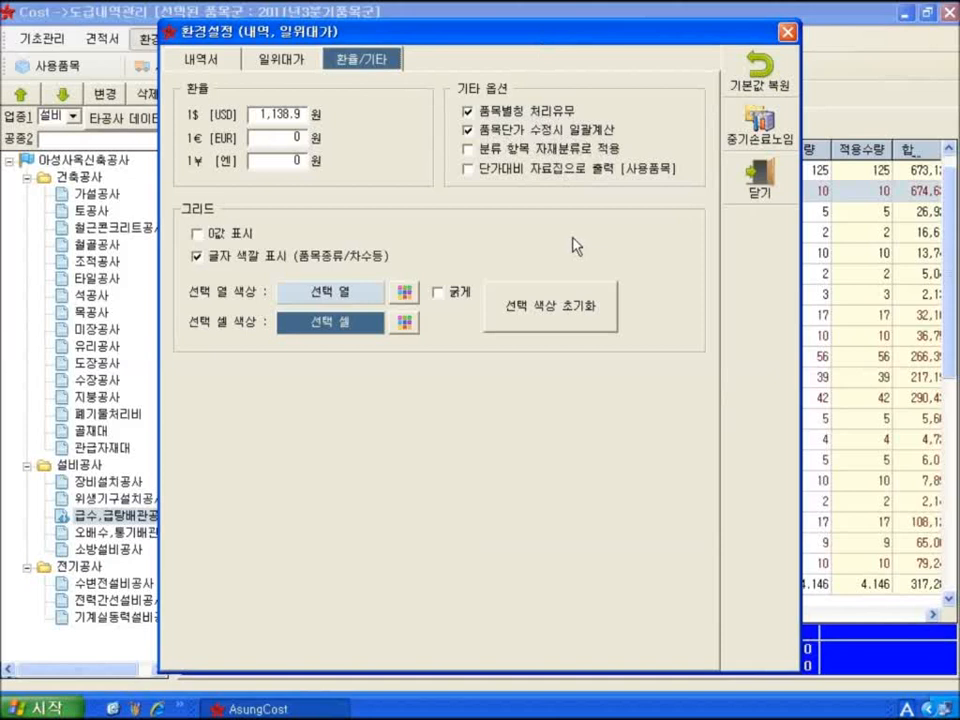
{"action": "left_click", "coordinate": [761, 185]}
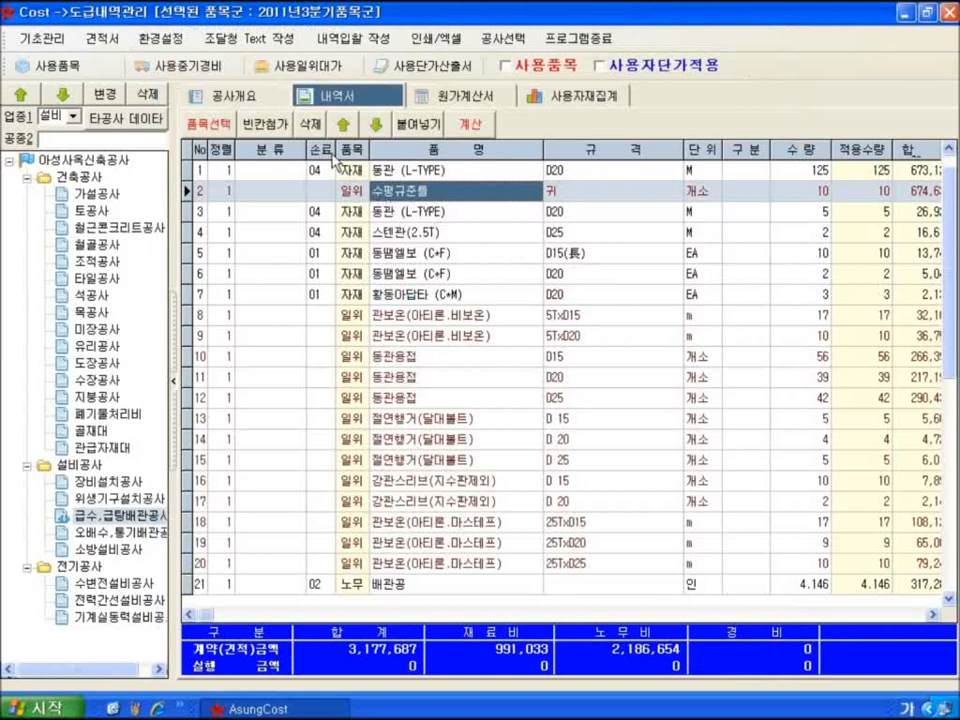
Delete the 수평규준틀 귀 row from the 급수,급탕배관공사 bill of quantities
{"action": "left_click", "coordinate": [311, 124]}
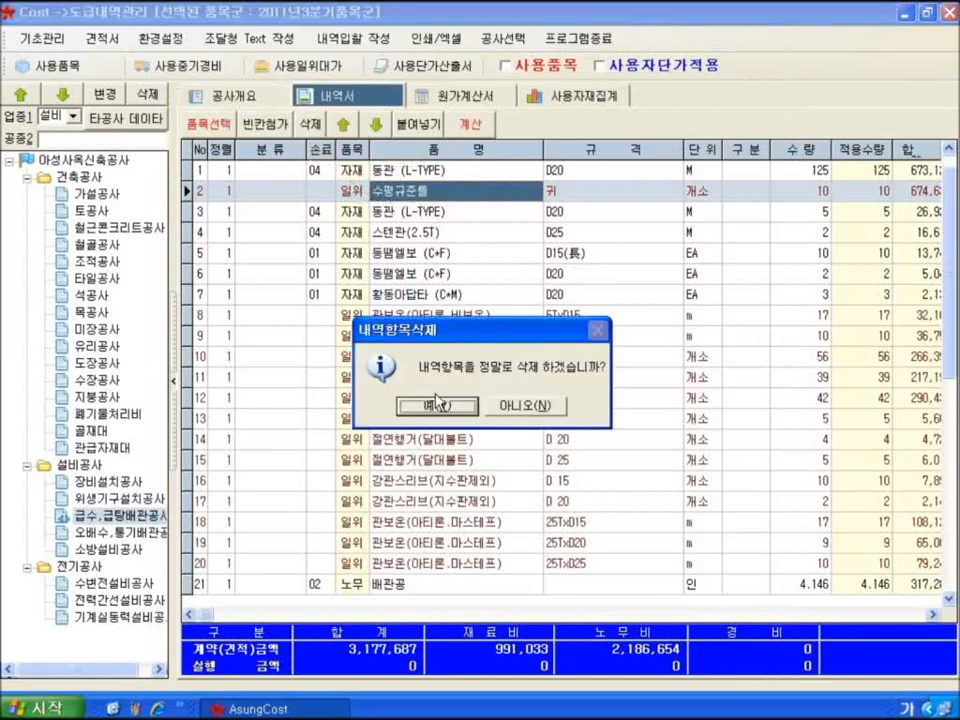
{"action": "left_click", "coordinate": [430, 405]}
{"action": "key", "text": "Return"}
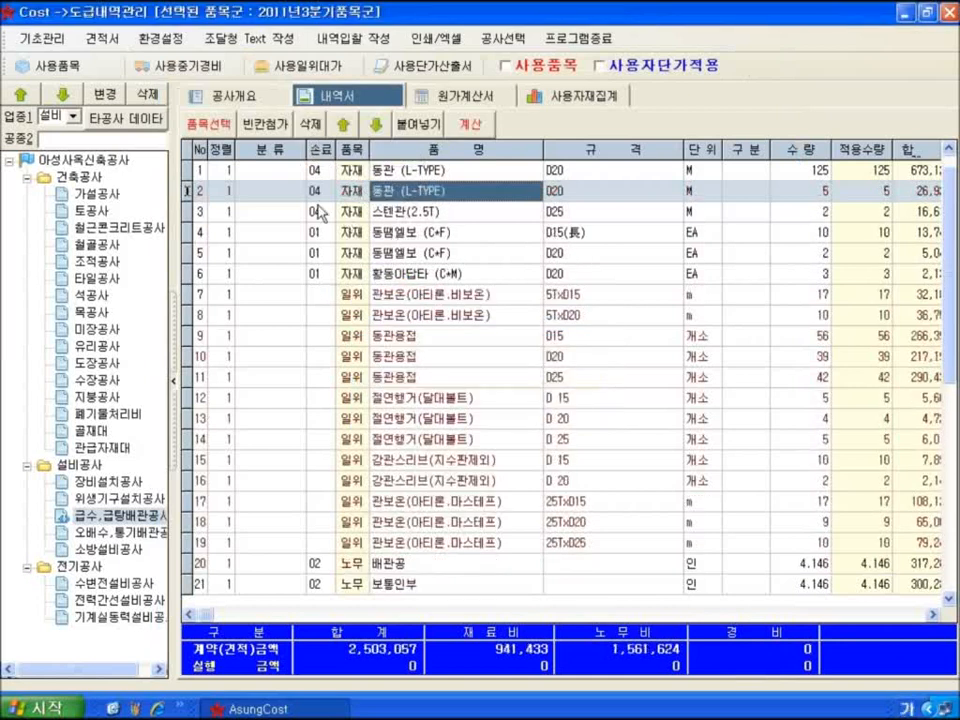
Check the 0.5B벽돌쌓기 unit price breakdown, then search the item list for 모래 and show its 자료집 prices
{"action": "left_click", "coordinate": [285, 72]}
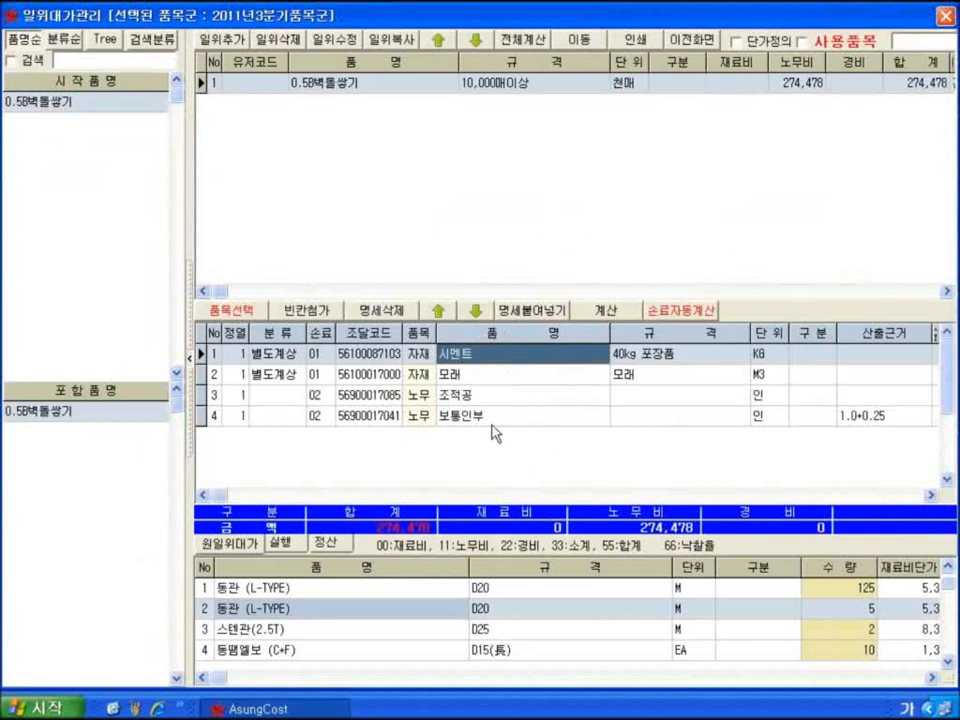
{"action": "left_click", "coordinate": [693, 40]}
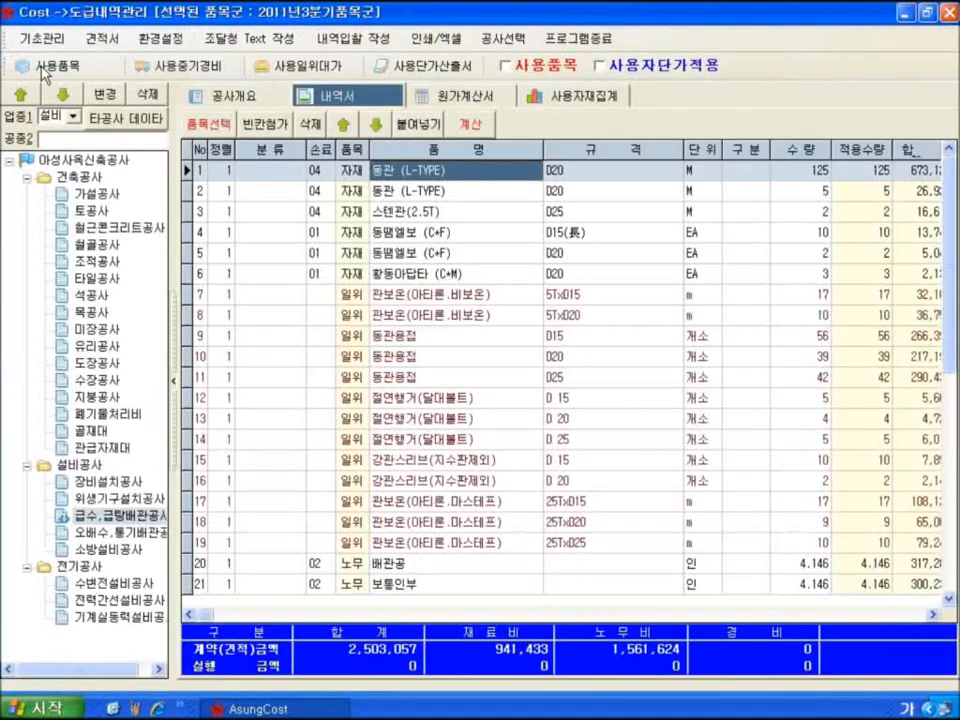
{"action": "left_click", "coordinate": [44, 68]}
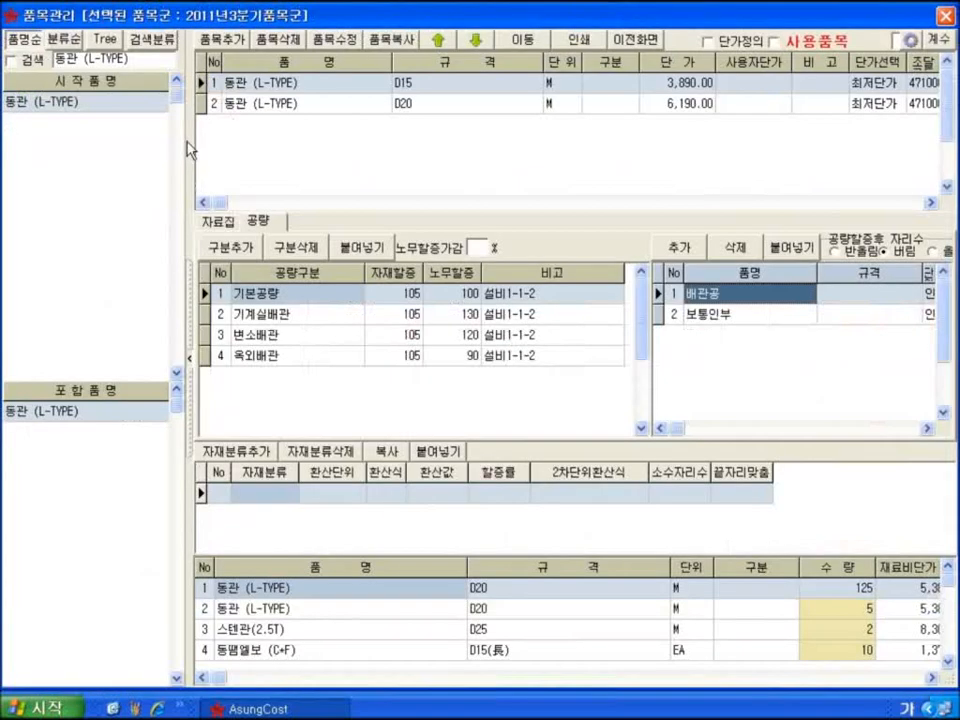
{"action": "left_click_drag", "start_coordinate": [128, 58], "coordinate": [42, 60]}
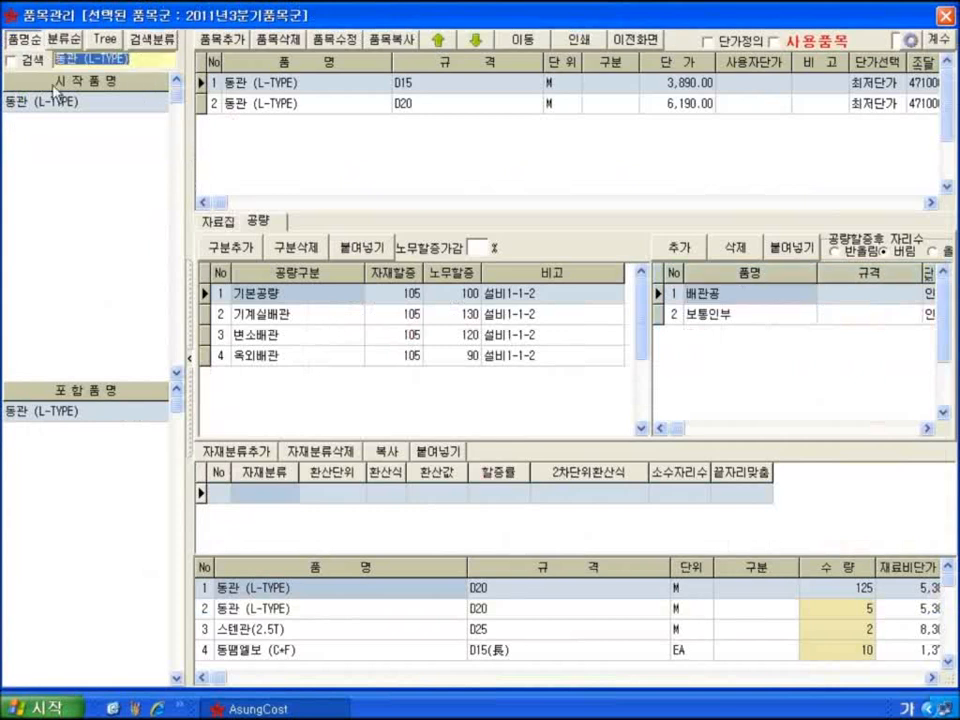
{"action": "key", "text": "BackSpace"}
{"action": "type", "text": "ㅁ"}
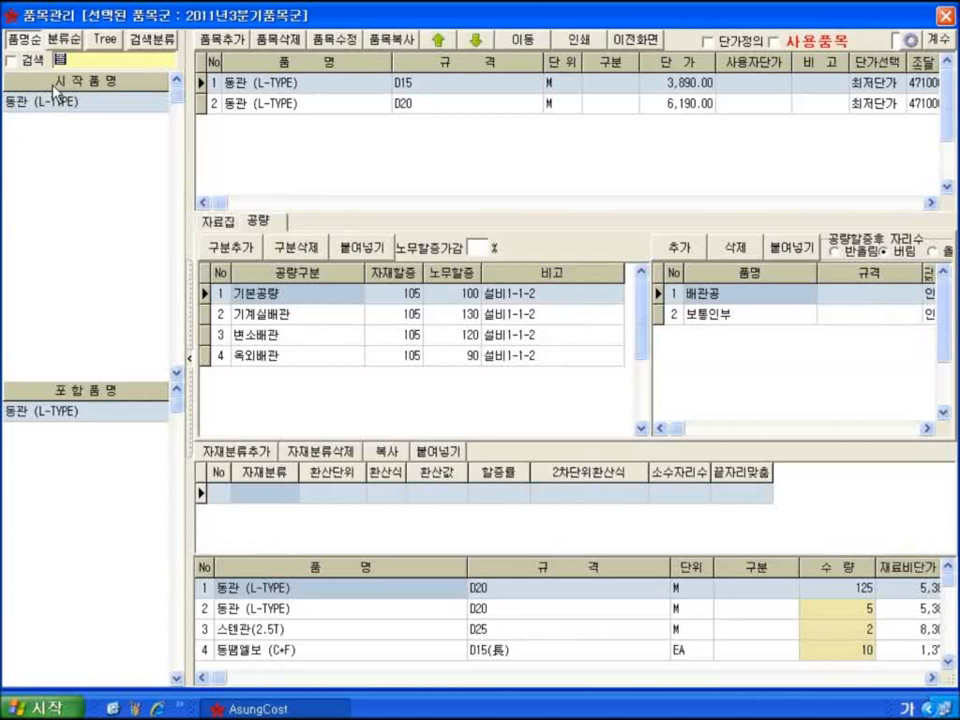
{"action": "type", "text": "모래"}
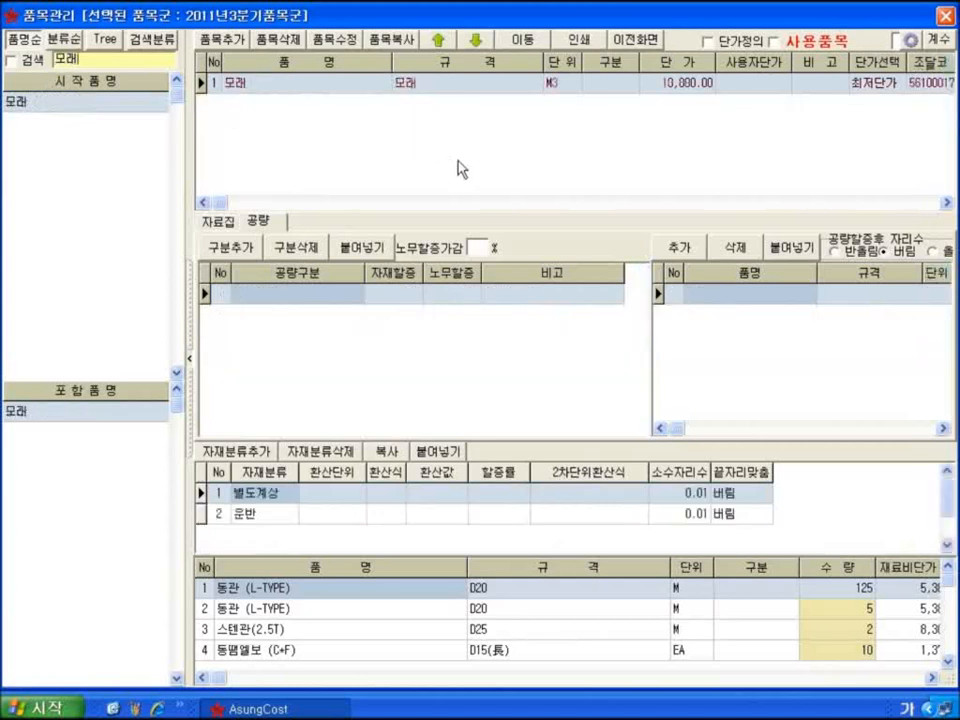
{"action": "left_click", "coordinate": [241, 219]}
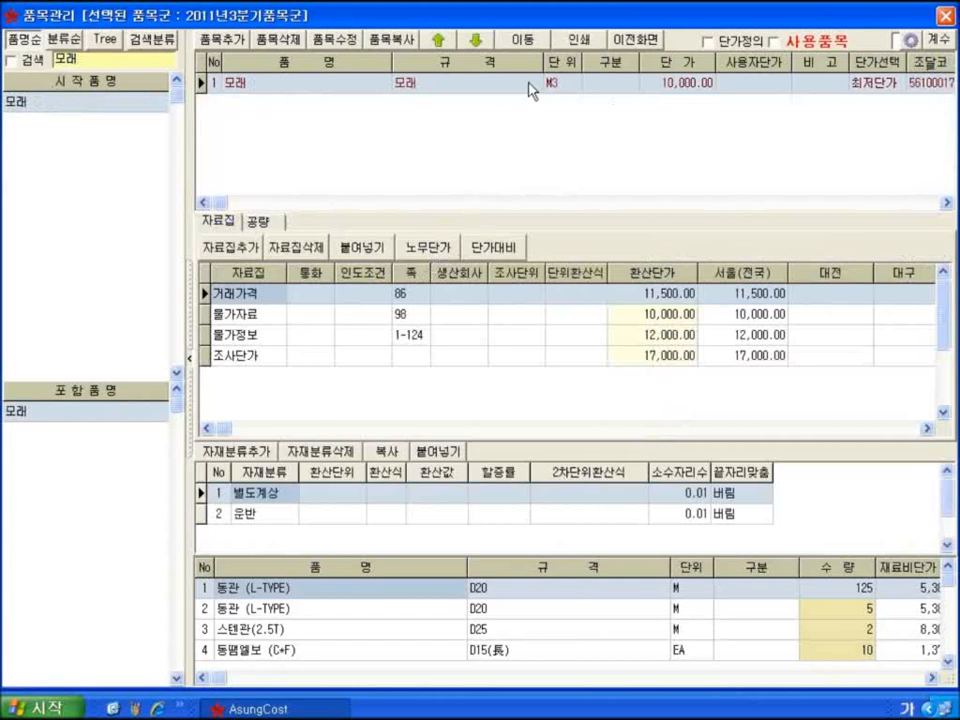
Examine the list of 일위대가 entries that use 모래, then return to the bill of quantities
{"action": "left_click", "coordinate": [523, 42]}
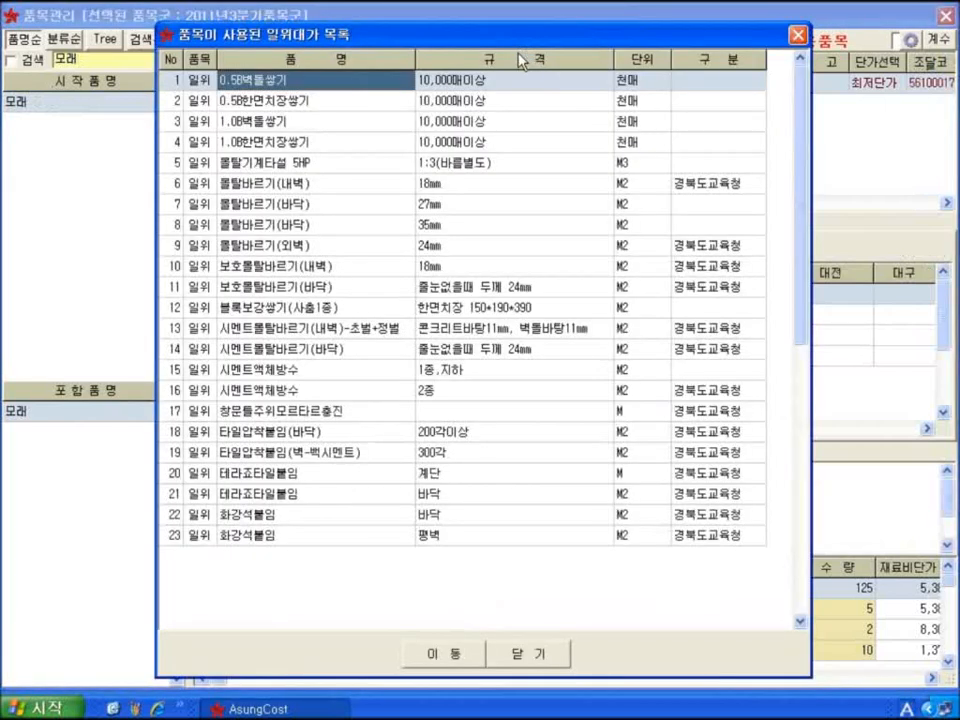
{"action": "left_click_drag", "start_coordinate": [392, 36], "coordinate": [392, 130]}
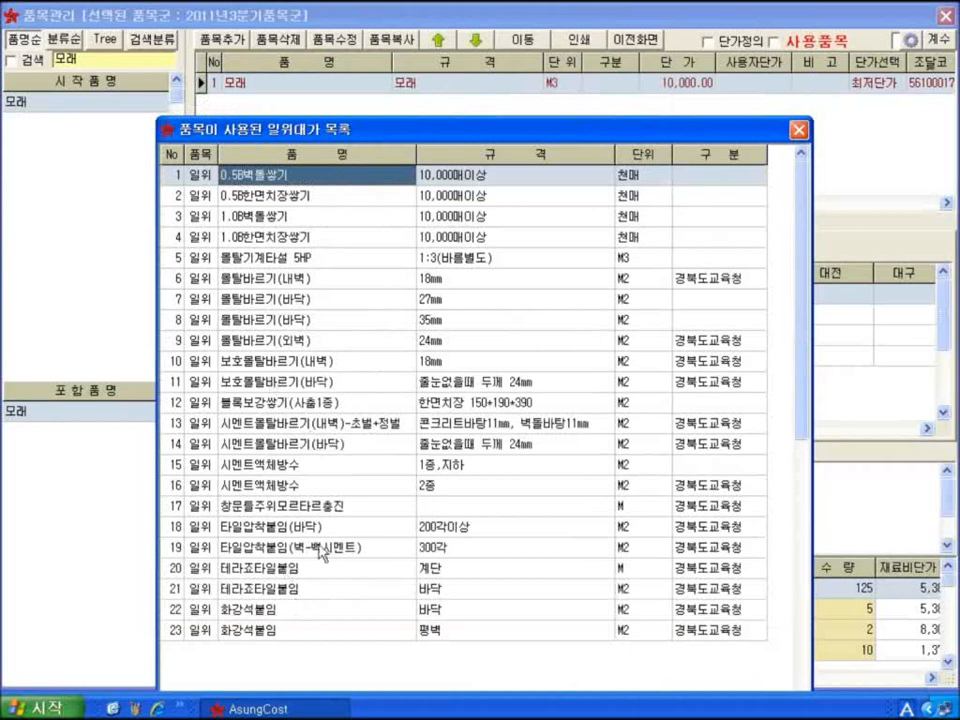
{"action": "left_click", "coordinate": [798, 130]}
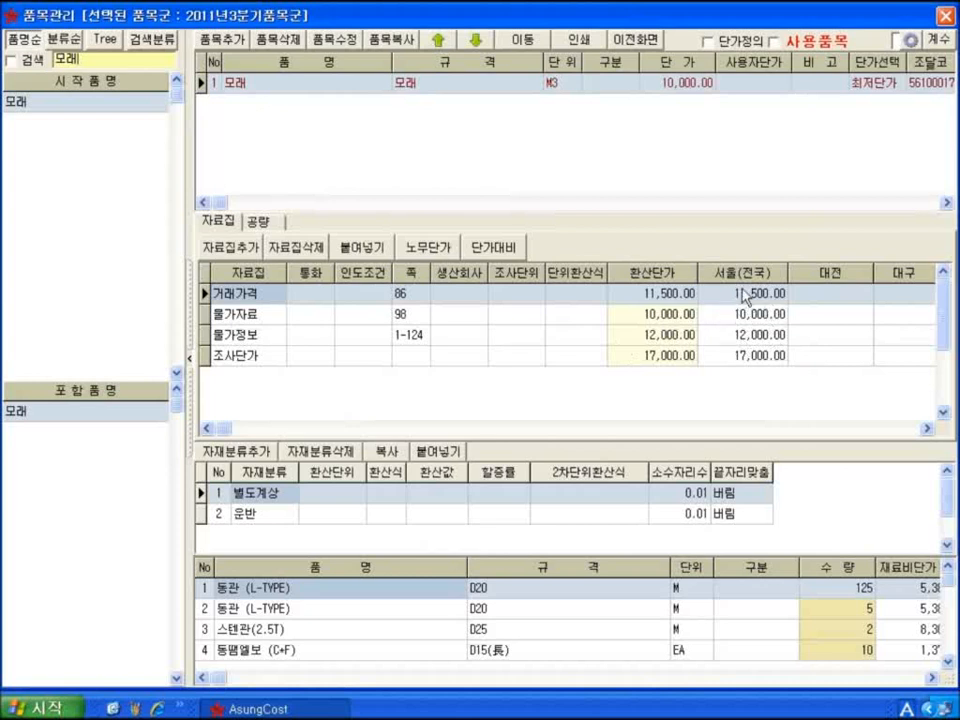
{"action": "left_click", "coordinate": [528, 41]}
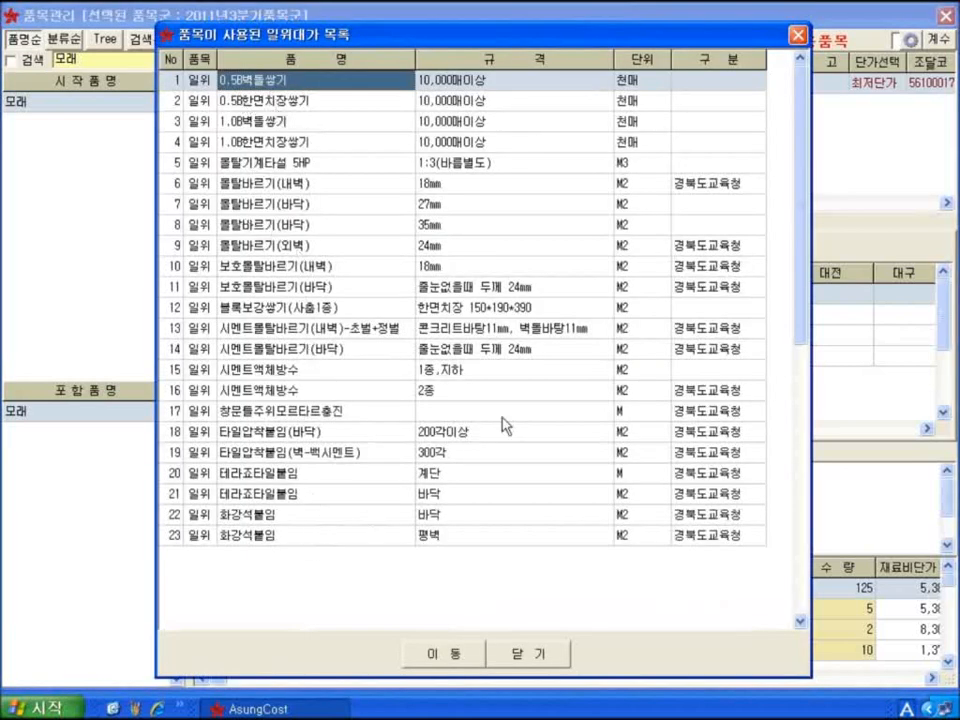
{"action": "left_click", "coordinate": [797, 35]}
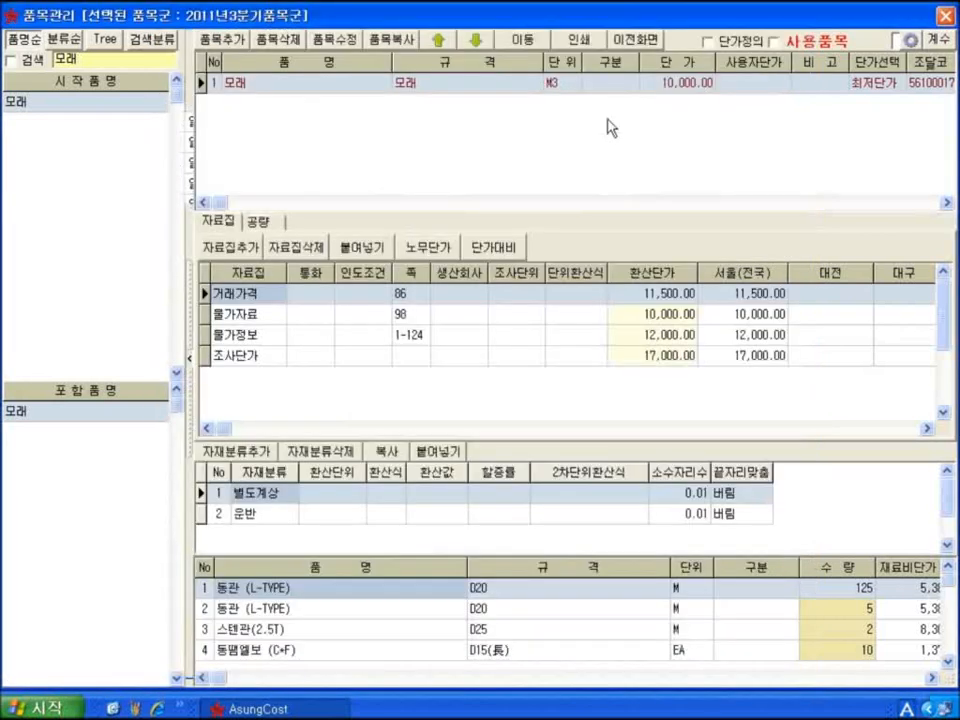
{"action": "left_click", "coordinate": [637, 43]}
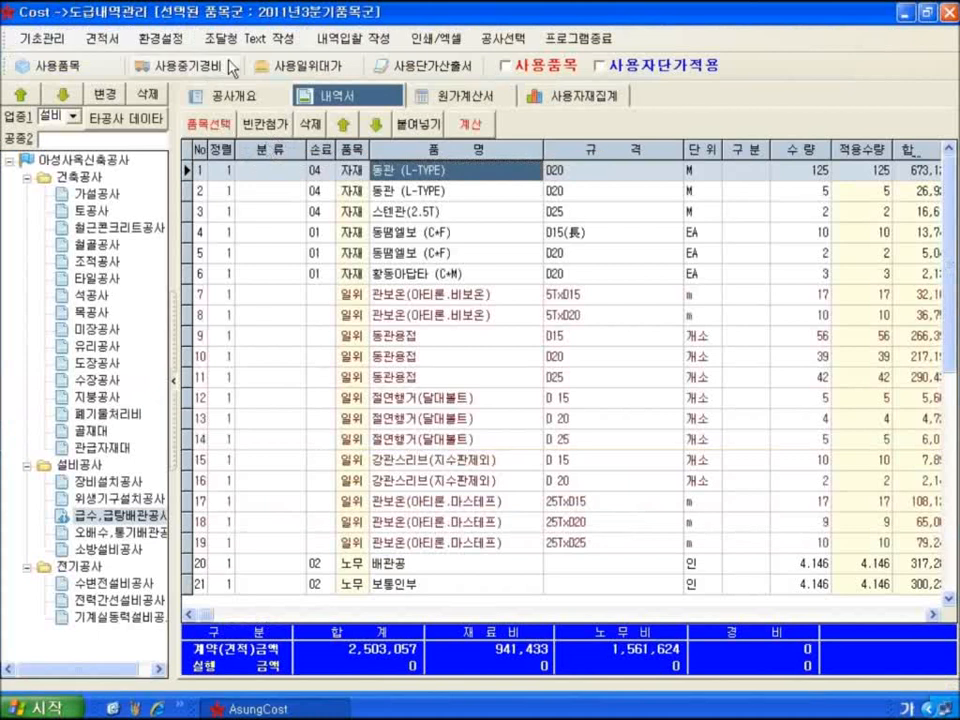
Review the 분류 항목 자재분류로 적용 option in the 환율/기타 environment settings, then close them
{"action": "left_click", "coordinate": [148, 39]}
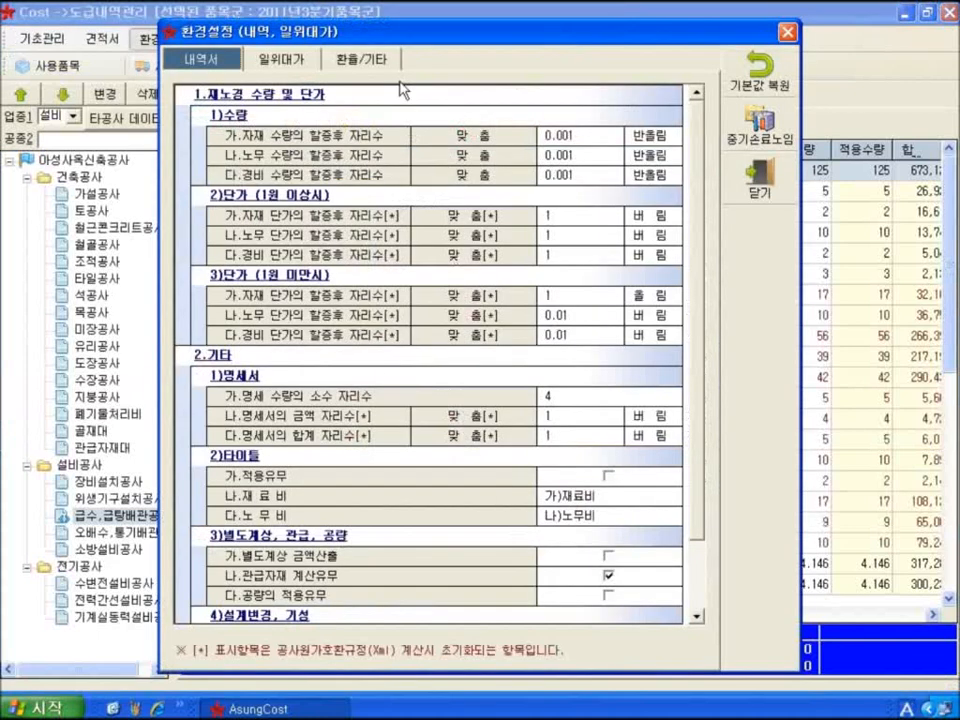
{"action": "left_click", "coordinate": [361, 58]}
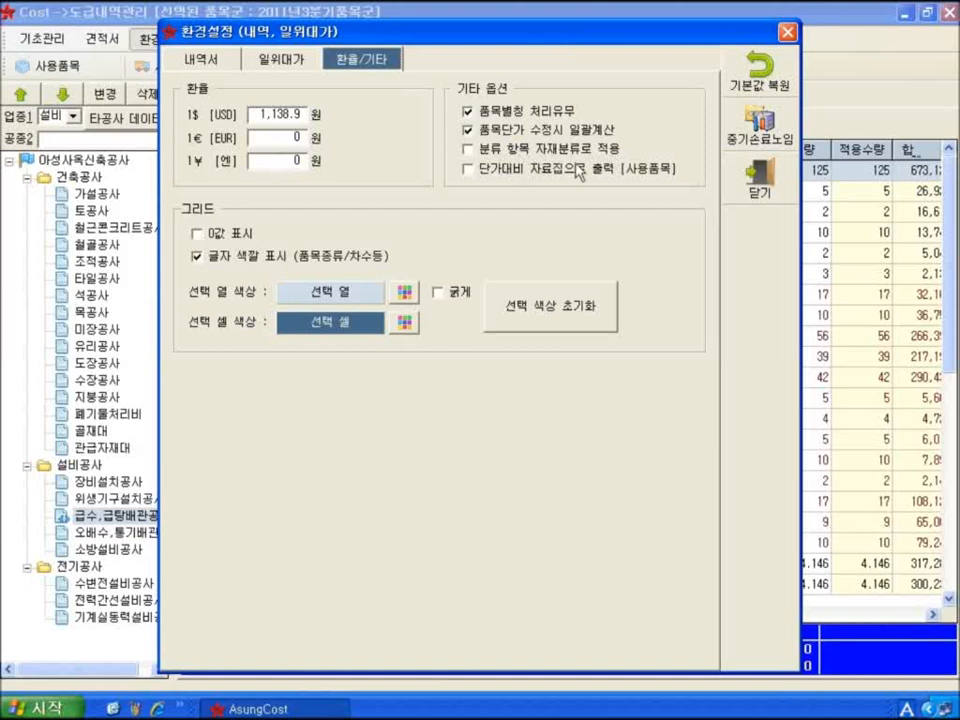
{"action": "left_click", "coordinate": [755, 188]}
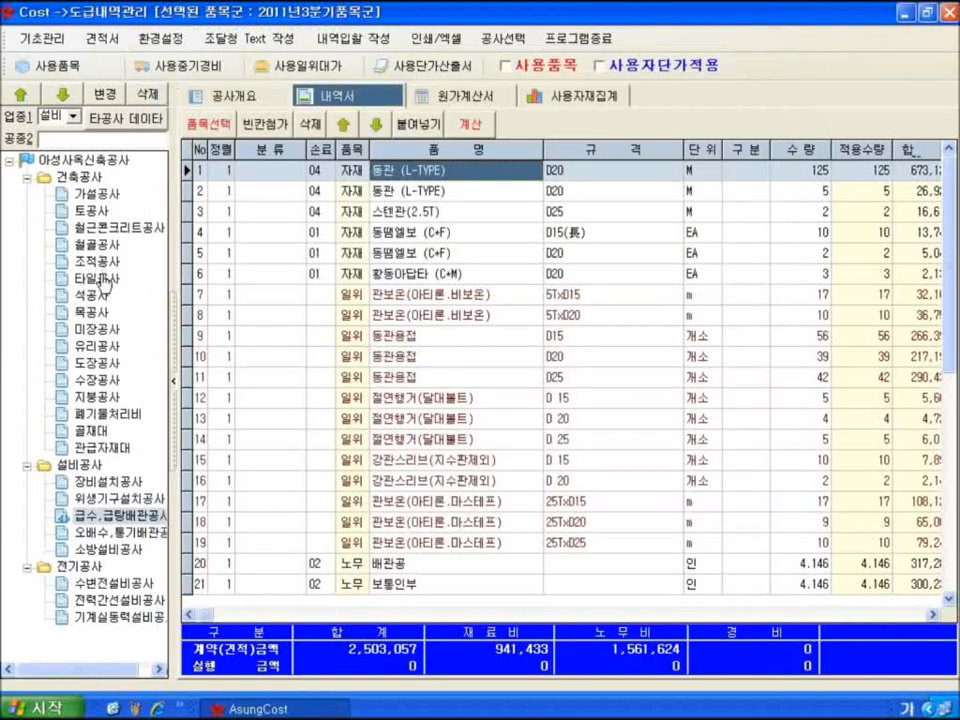
From 조적공사, open the 0.5B벽돌쌓기 unit price and inspect the 자재분류 data of its 시멘트 item
{"action": "left_click", "coordinate": [100, 264]}
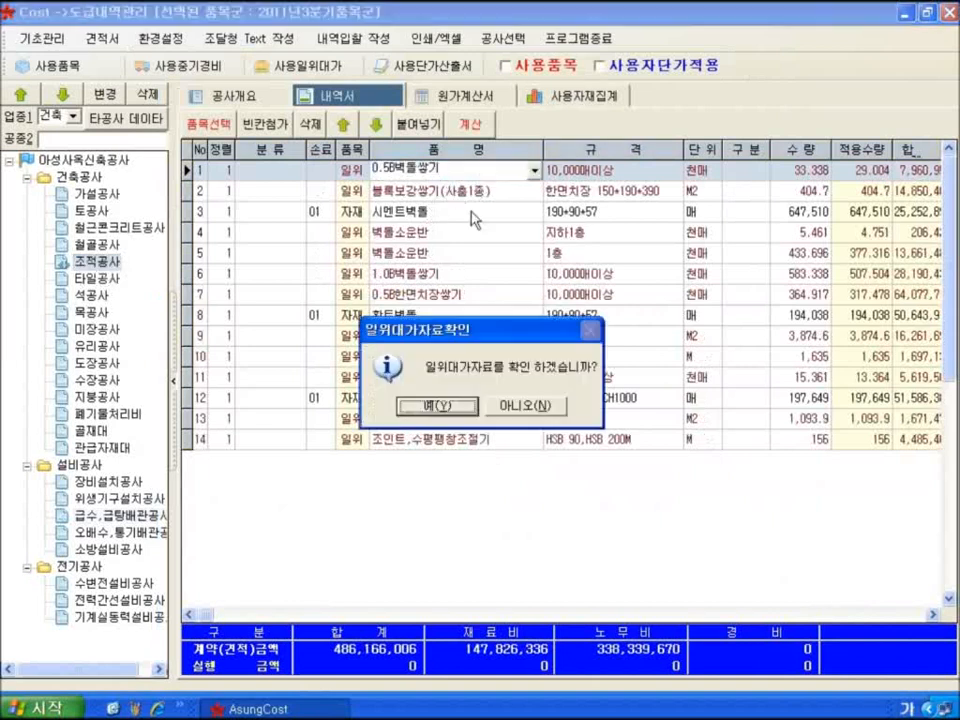
{"action": "left_click", "coordinate": [410, 405]}
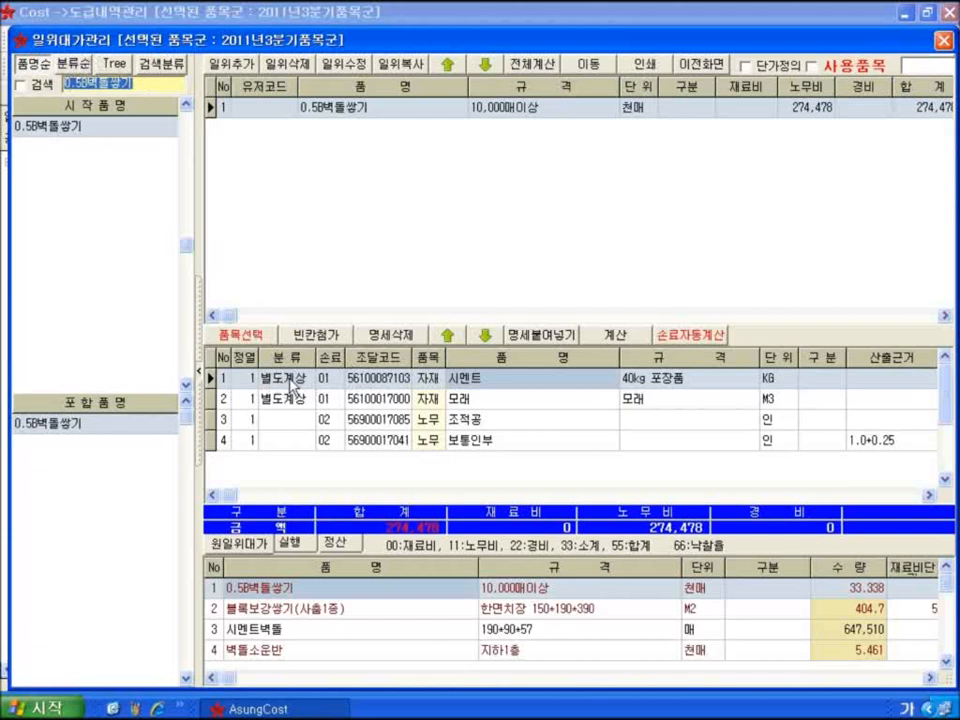
{"action": "double_click", "coordinate": [497, 386]}
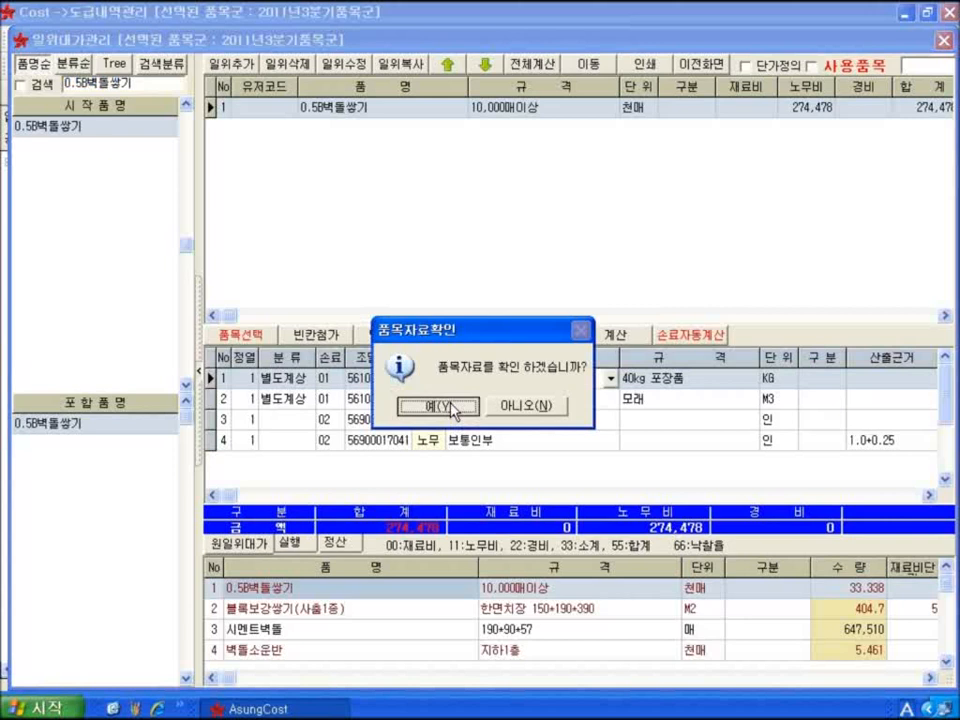
{"action": "left_click", "coordinate": [450, 407]}
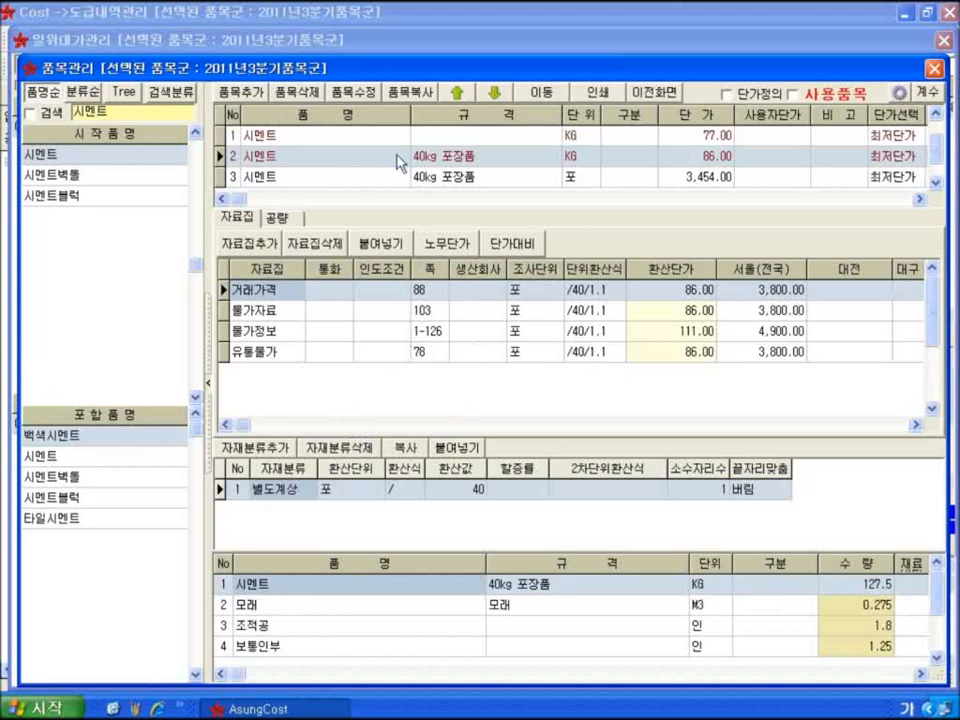
{"action": "left_click", "coordinate": [638, 91]}
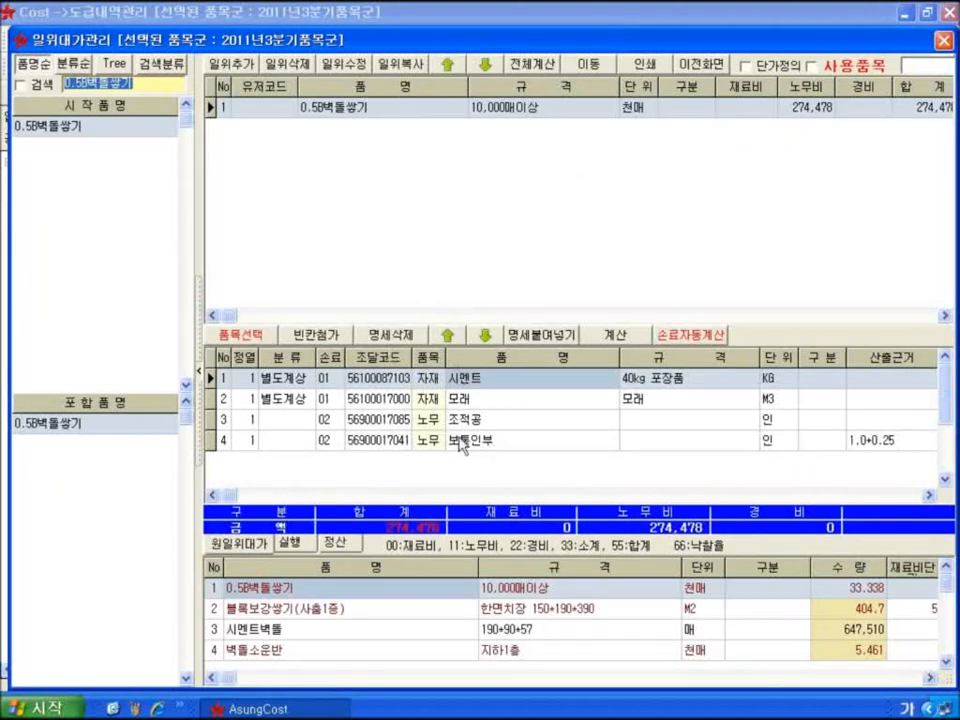
Choose 별도계상 as the 분류 of the 시멘트 row in the 0.5B벽돌쌓기 breakdown
{"action": "left_click", "coordinate": [287, 382]}
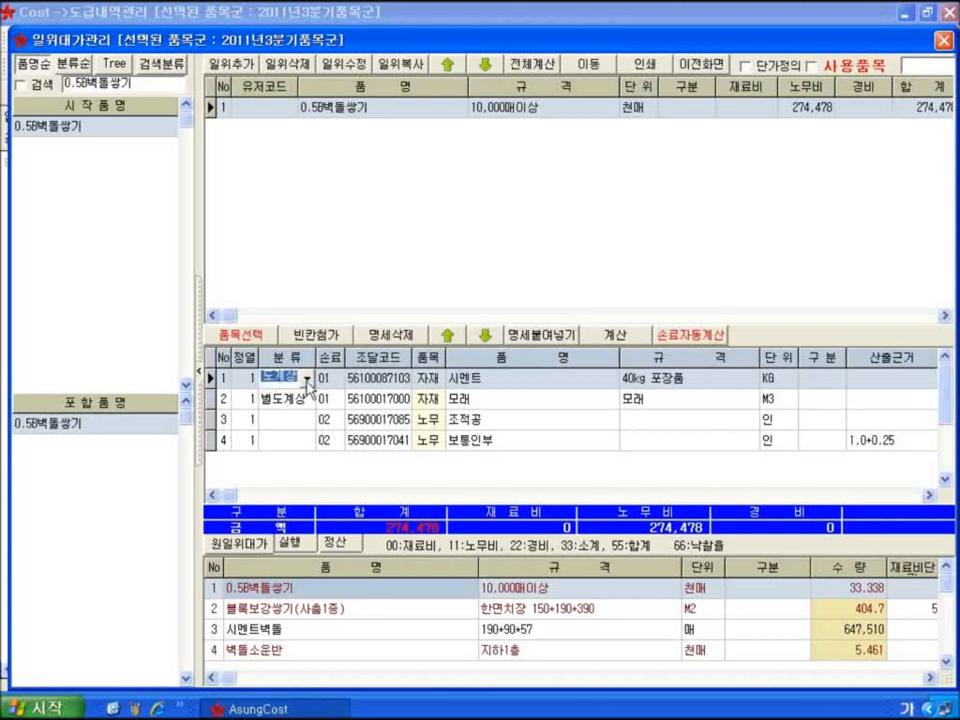
{"action": "left_click", "coordinate": [307, 378]}
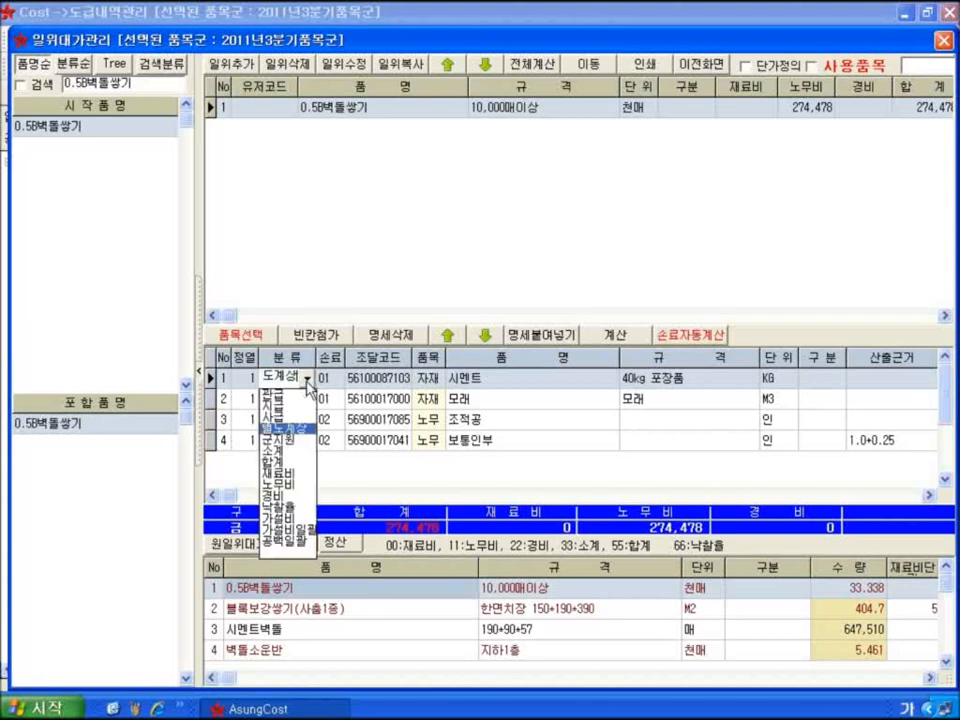
{"action": "left_click", "coordinate": [292, 431]}
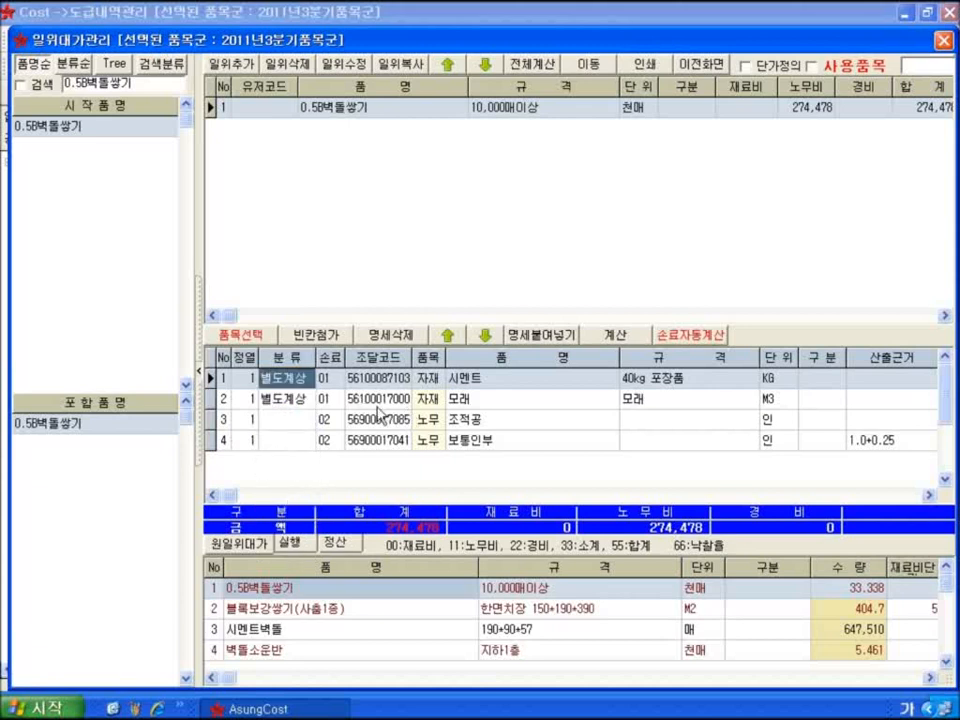
Reopen the item data of the 시멘트 row to check its 별도계상 material classification, then go back to the unit price
{"action": "left_click", "coordinate": [376, 400]}
{"action": "left_click", "coordinate": [478, 381]}
{"action": "left_click", "coordinate": [284, 381]}
{"action": "left_click", "coordinate": [476, 389]}
{"action": "left_click", "coordinate": [468, 390]}
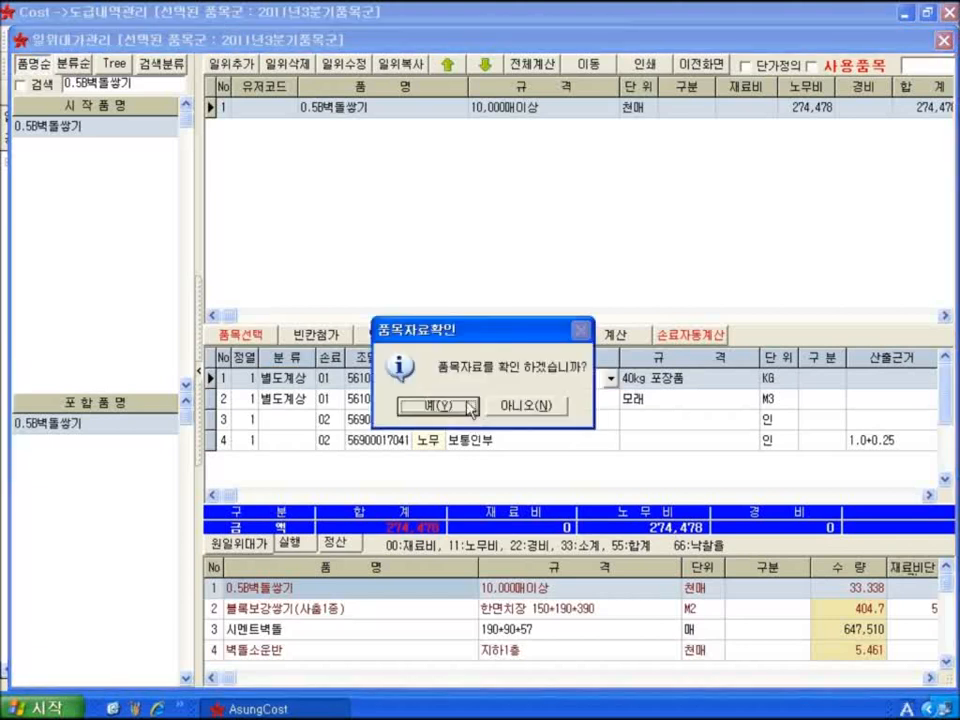
{"action": "left_click", "coordinate": [471, 410]}
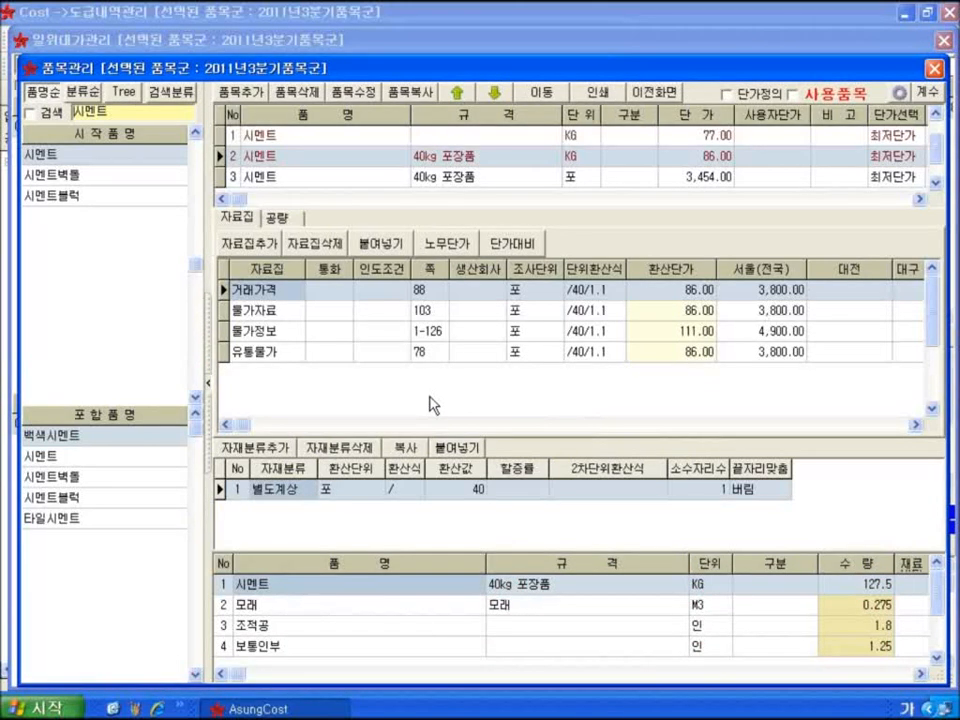
{"action": "left_click", "coordinate": [646, 97]}
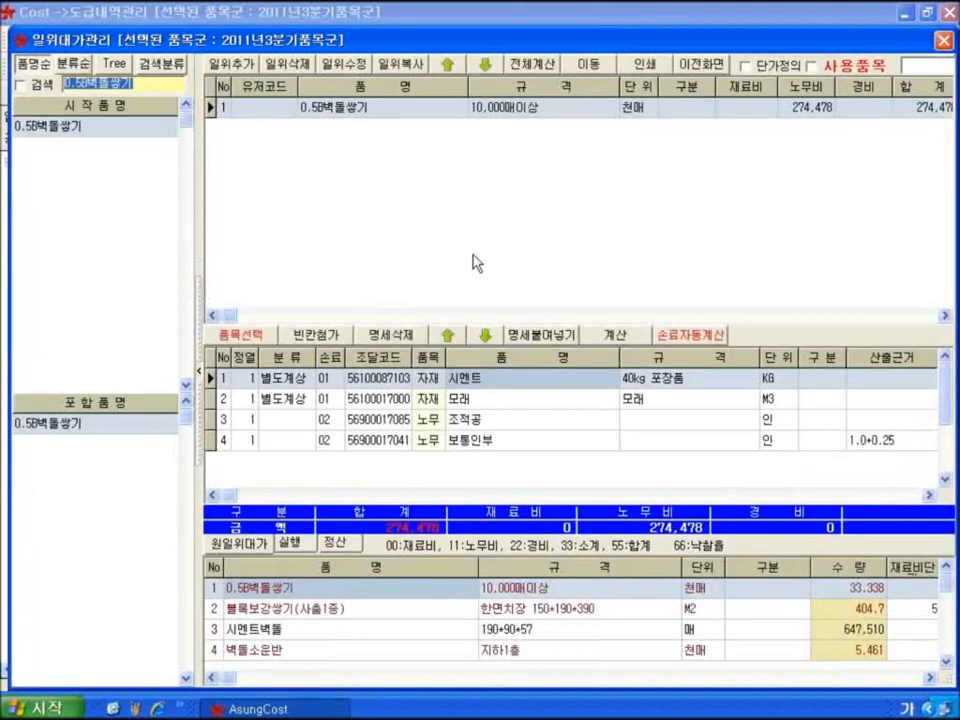
Clear the 분류 of the 시멘트 row in the 0.5B벽돌쌓기 breakdown and check its 재료비 columns
{"action": "left_click", "coordinate": [296, 380]}
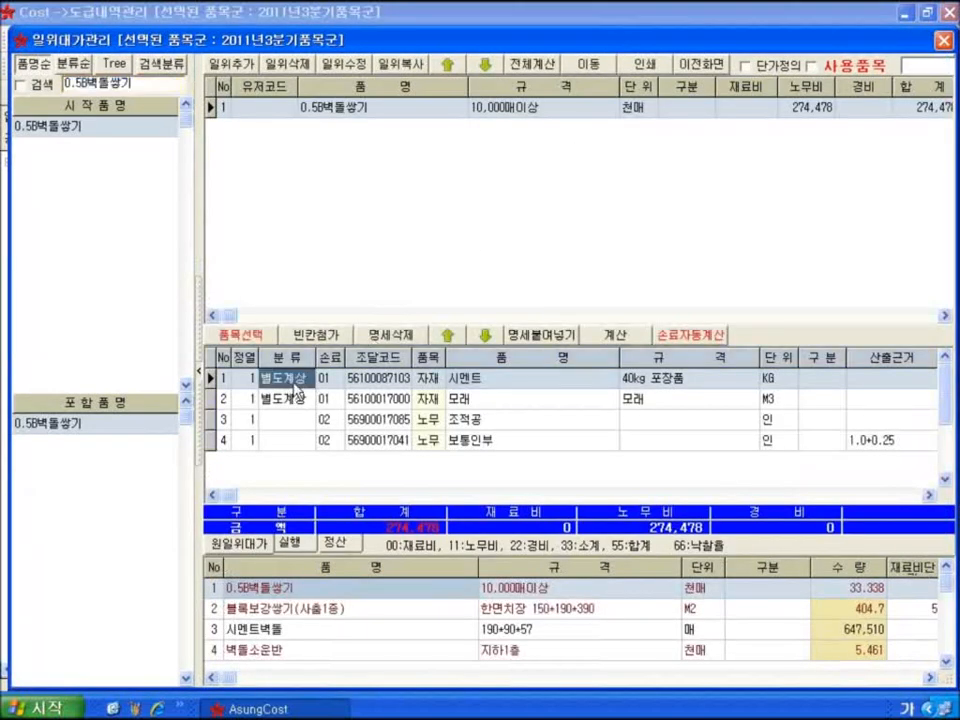
{"action": "key", "text": "Delete"}
{"action": "key", "text": "Tab"}
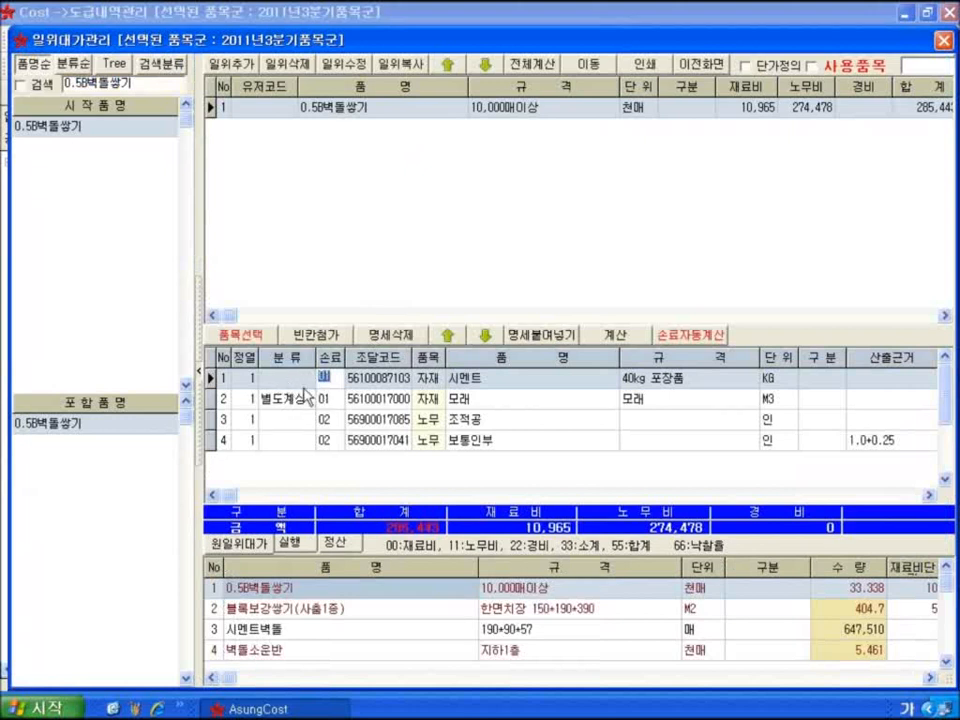
{"action": "left_click", "coordinate": [928, 495]}
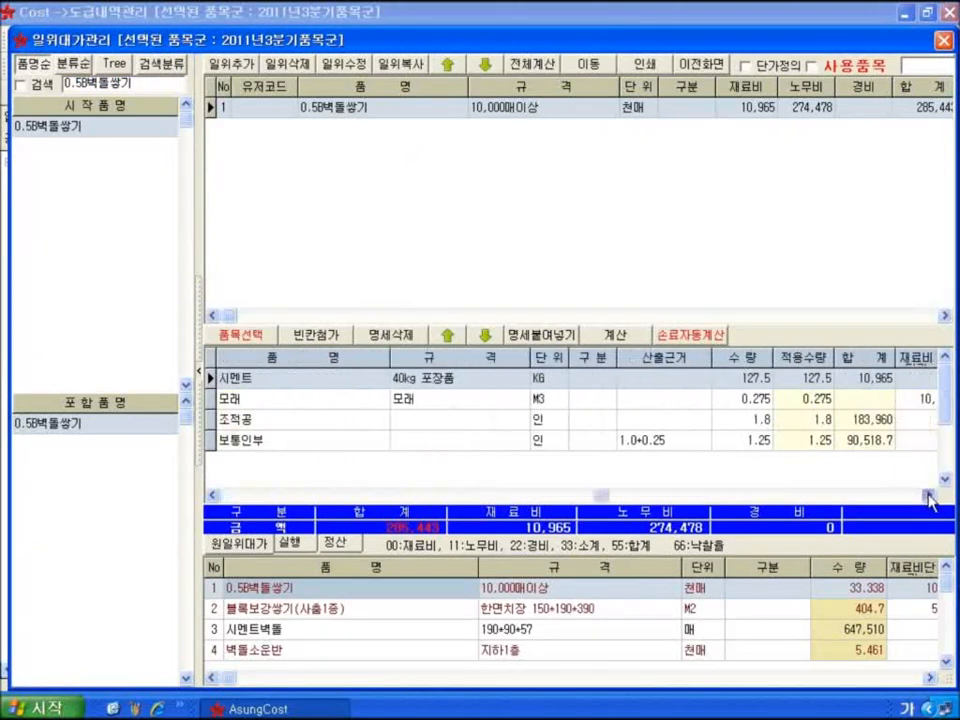
{"action": "left_click", "coordinate": [928, 495]}
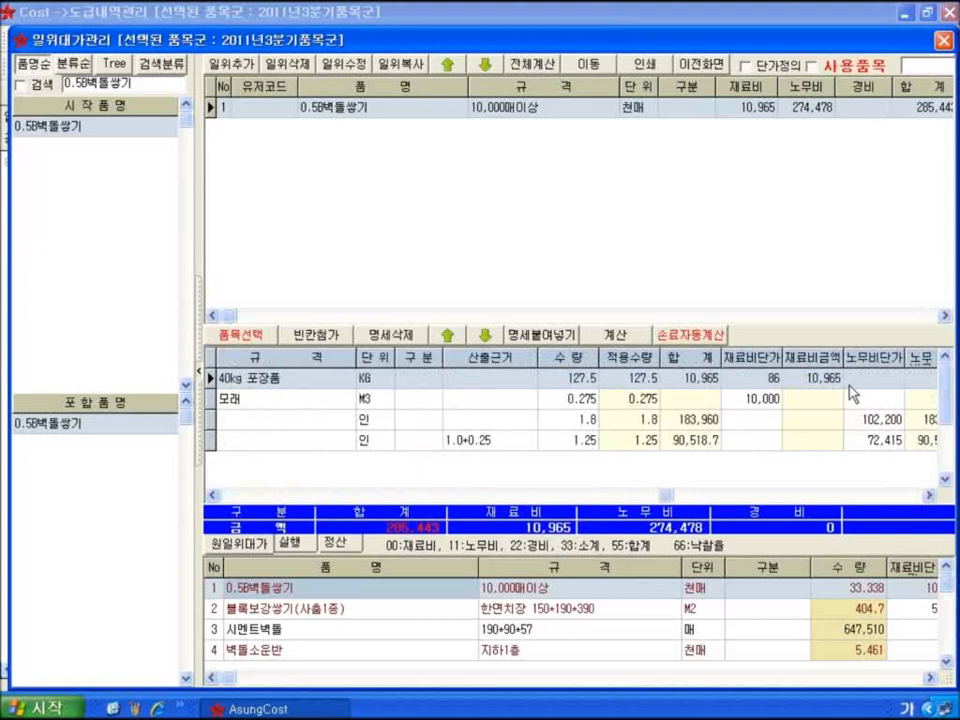
{"action": "left_click", "coordinate": [516, 496]}
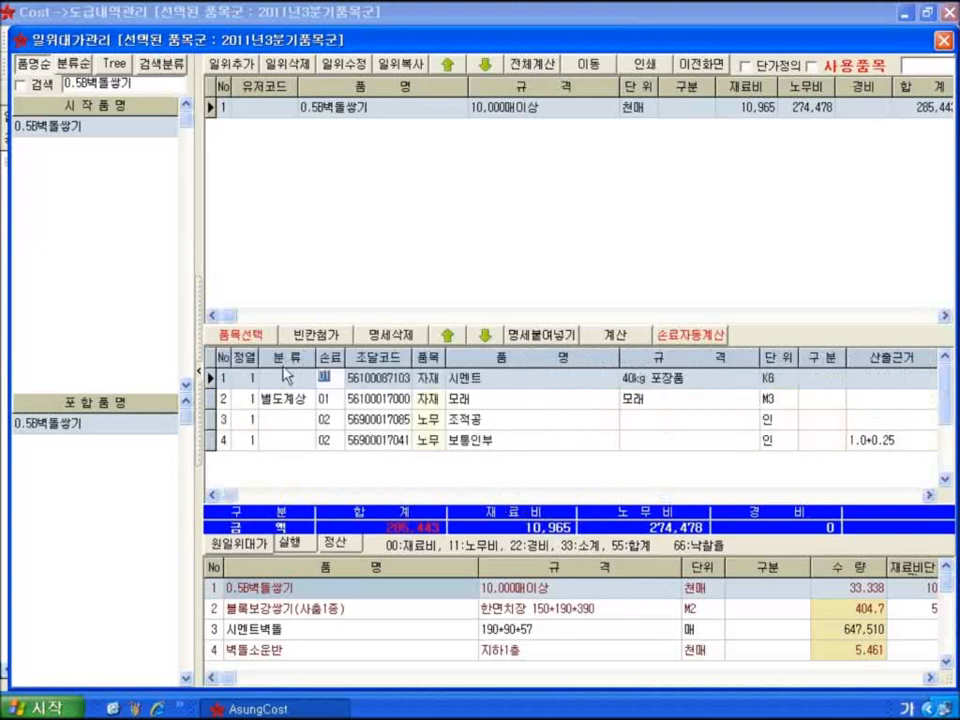
Go back to the bill and enable 분류 항목 자재분류로 적용 in the other options of the environment settings
{"action": "left_click", "coordinate": [688, 64]}
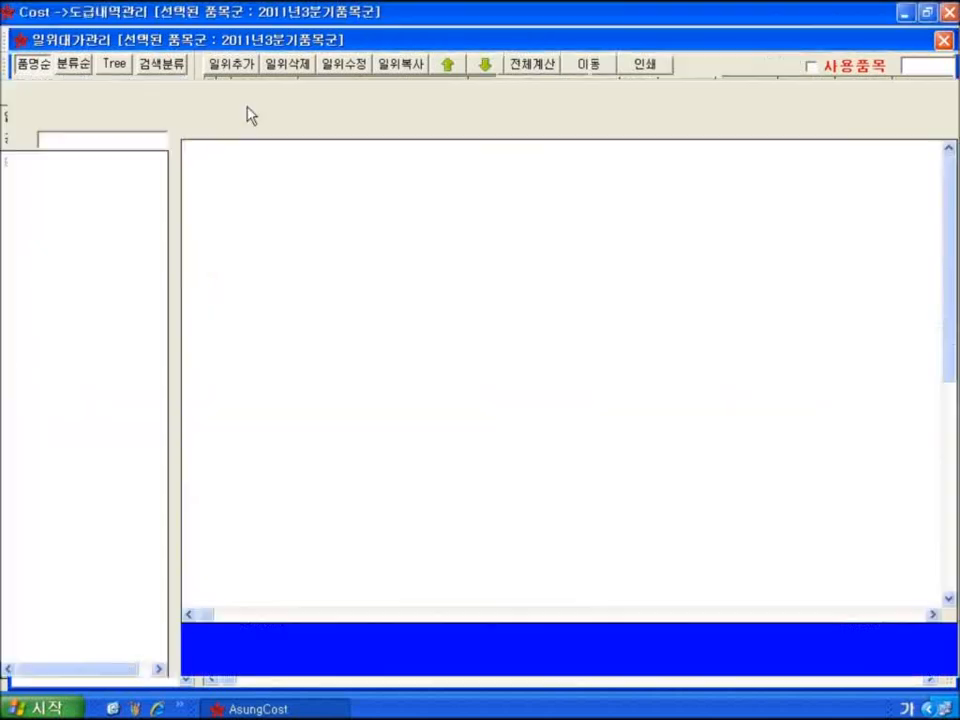
{"action": "left_click", "coordinate": [160, 38]}
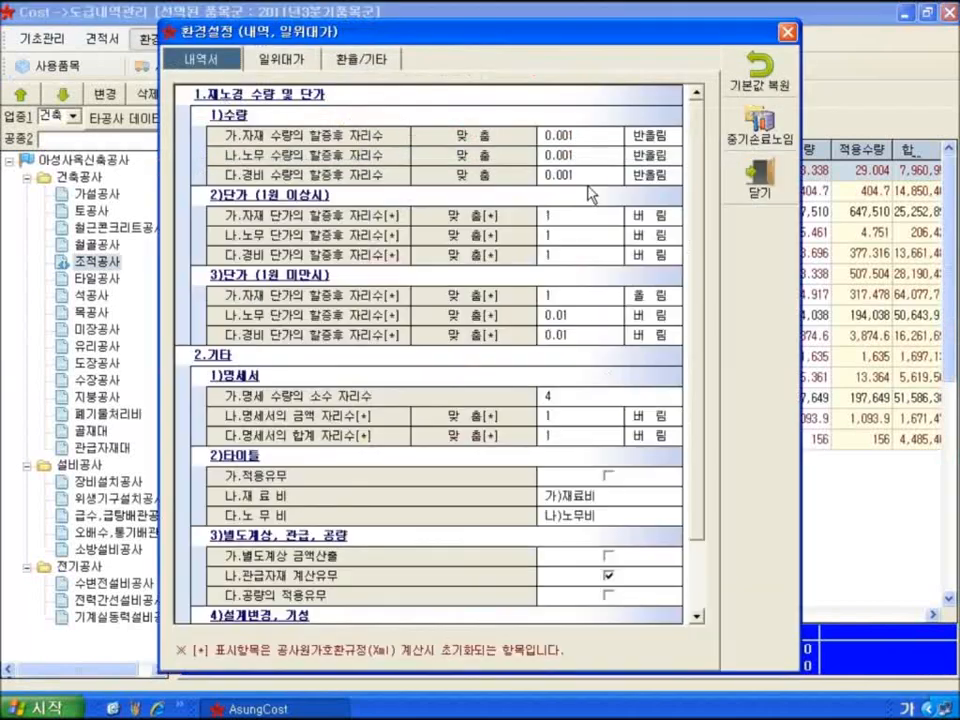
{"action": "left_click", "coordinate": [360, 59]}
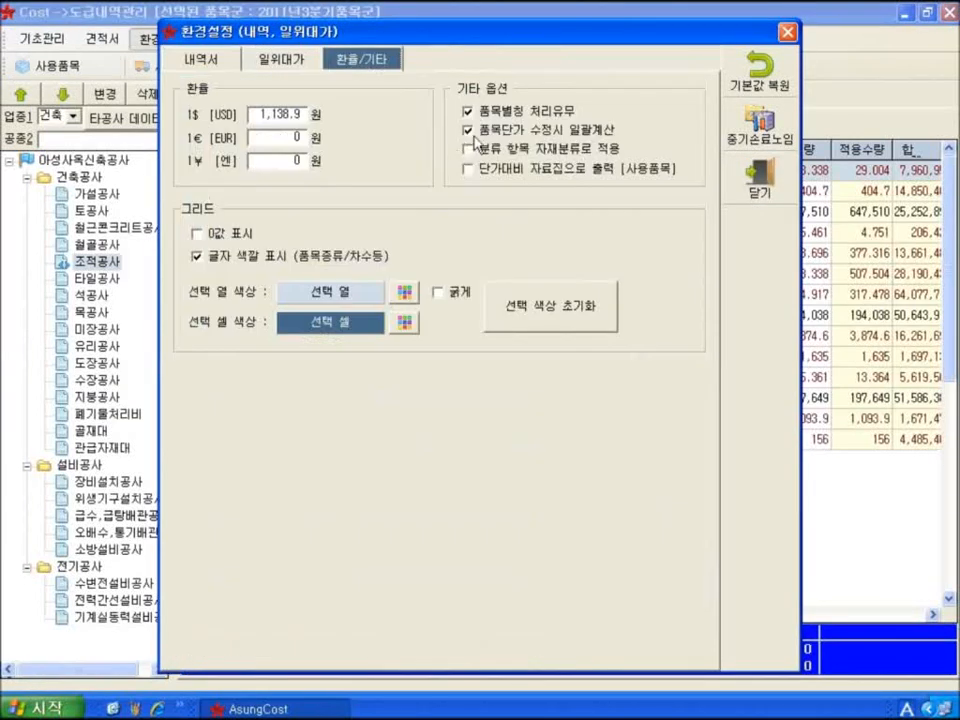
{"action": "left_click", "coordinate": [583, 156]}
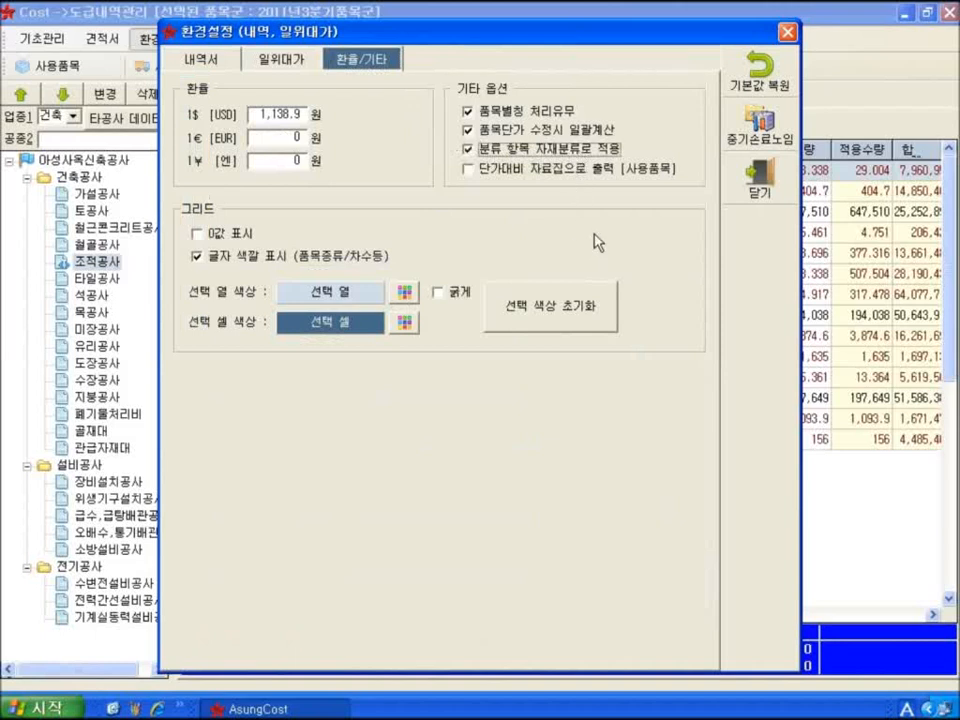
Open the used items list, inspect the 자재분류 data of the 40kg 포장품 시멘트 item in KG, and return to the bill
{"action": "left_click", "coordinate": [93, 73]}
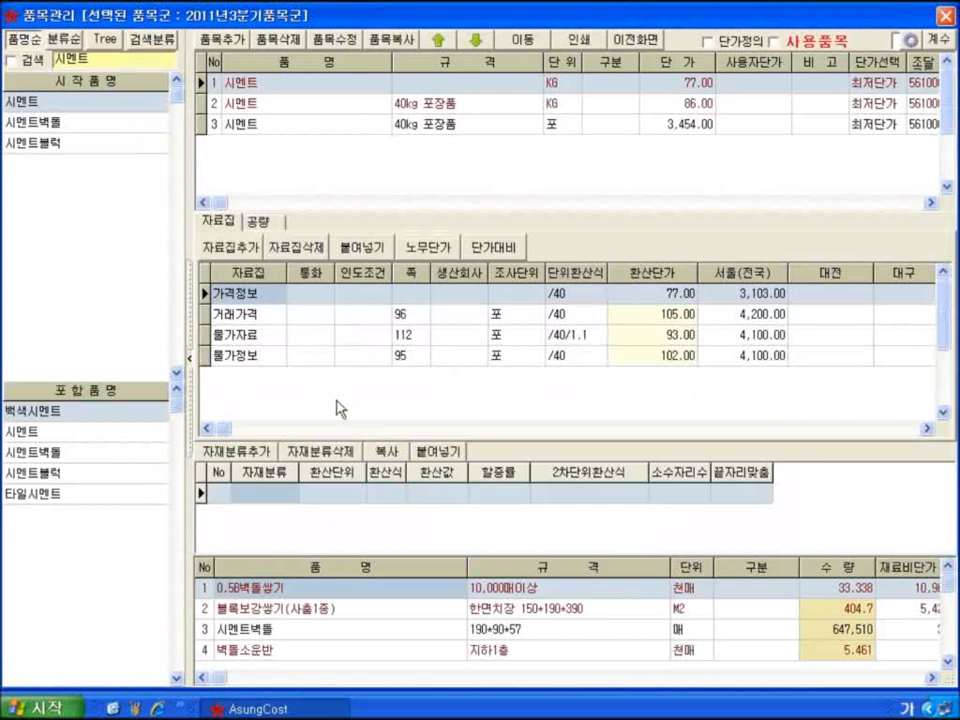
{"action": "left_click", "coordinate": [272, 103]}
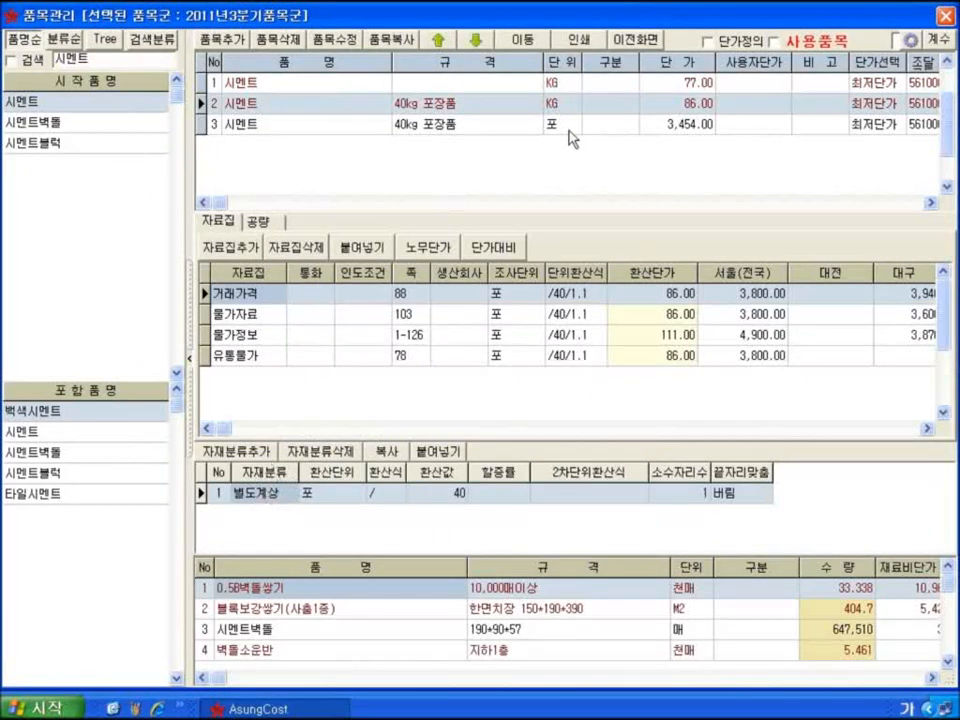
{"action": "left_click", "coordinate": [634, 44]}
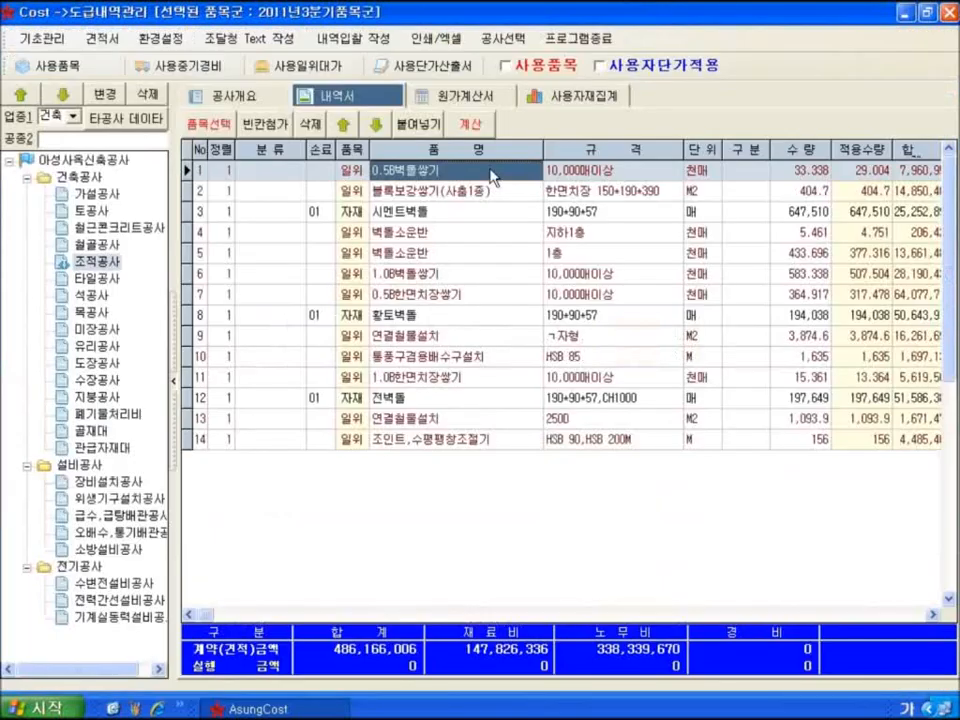
Open the 0.5B벽돌쌓기 unit price from the bill and set the 분류 of its 시멘트 row to 별도계상
{"action": "double_click", "coordinate": [492, 177]}
{"action": "left_click", "coordinate": [452, 412]}
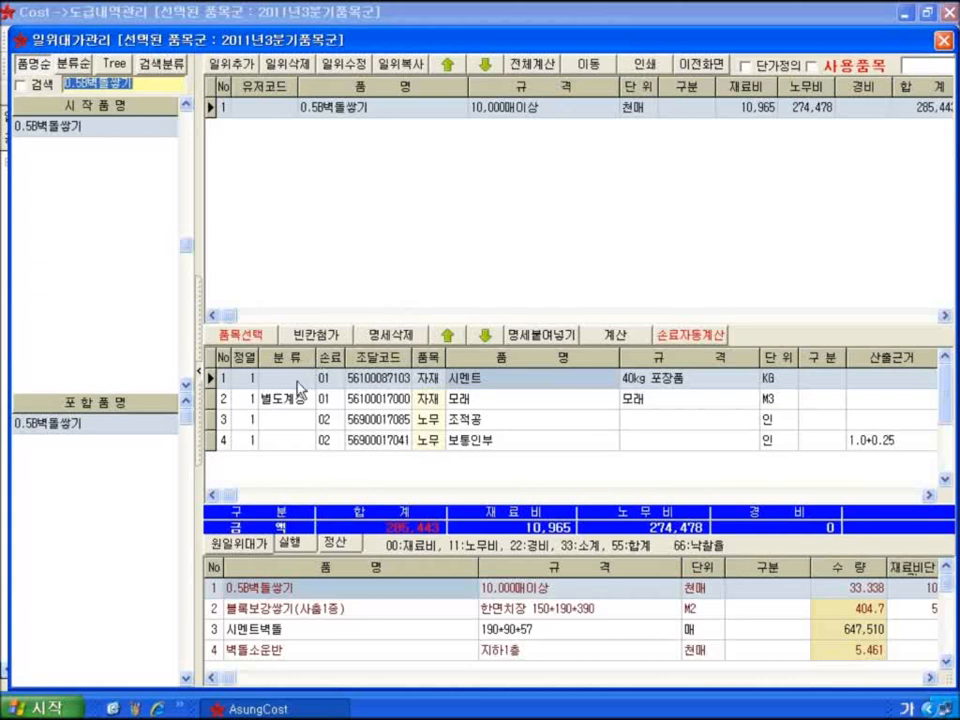
{"action": "left_click", "coordinate": [302, 385]}
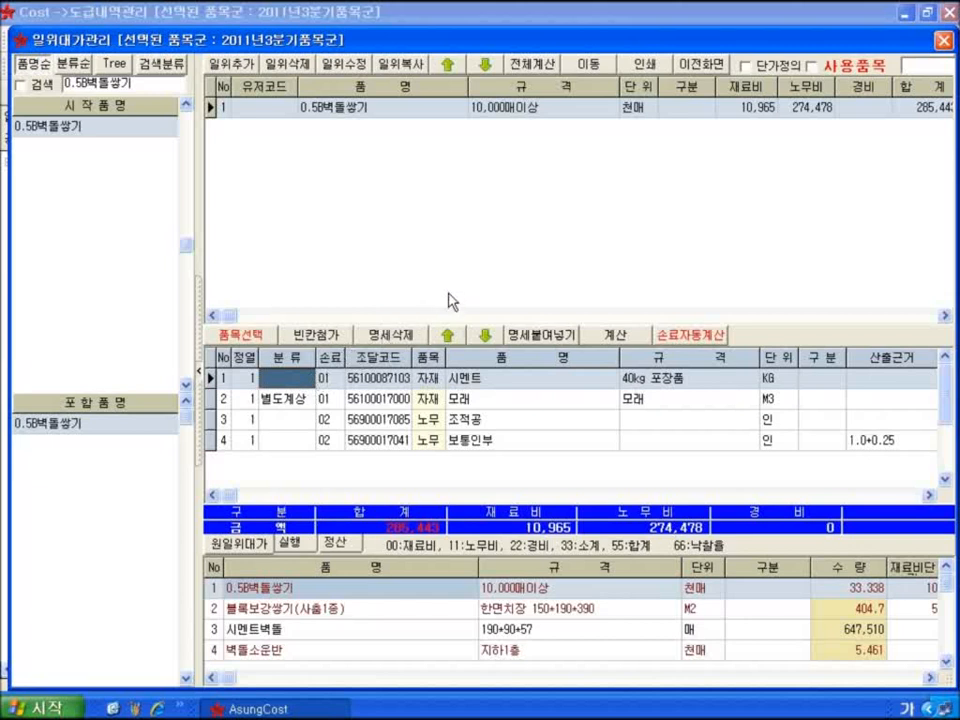
{"action": "left_click", "coordinate": [490, 380]}
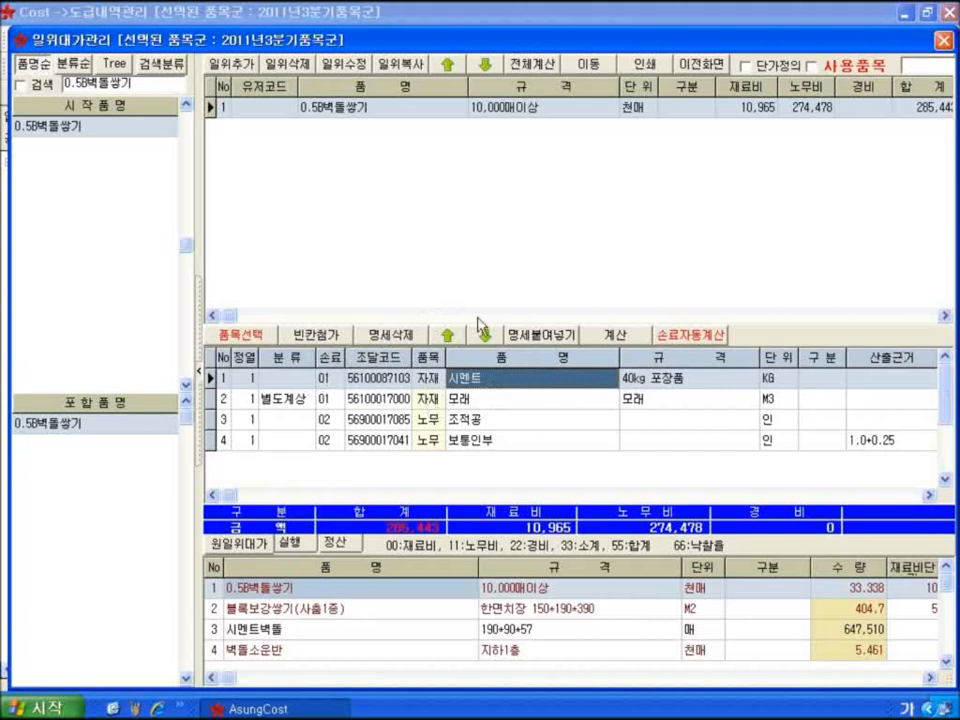
{"action": "left_click", "coordinate": [280, 380]}
{"action": "left_click", "coordinate": [306, 378]}
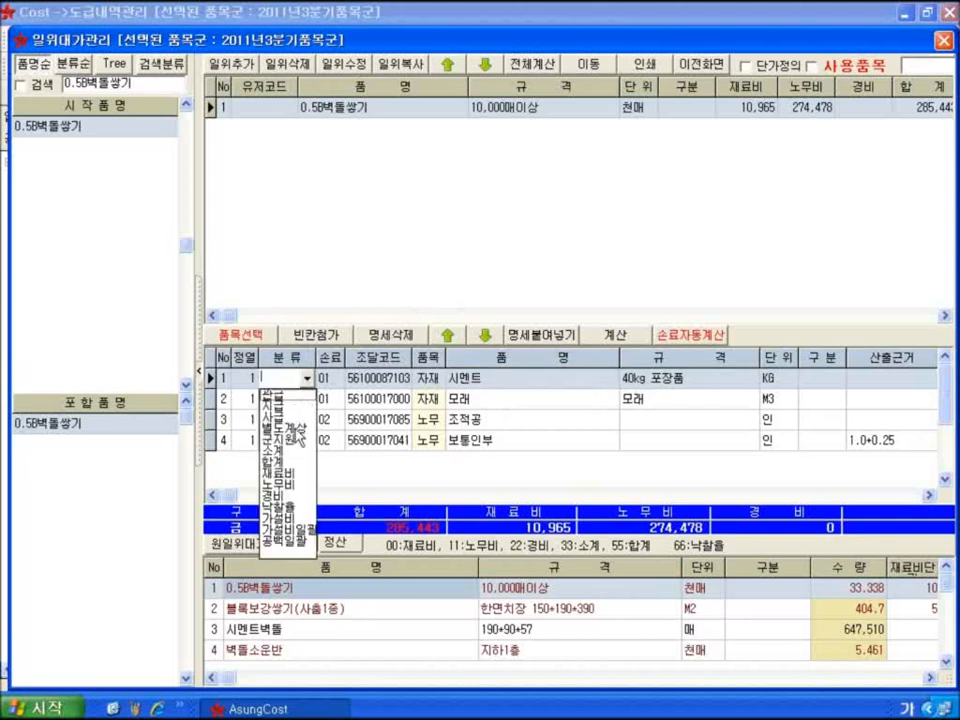
{"action": "left_click", "coordinate": [300, 405]}
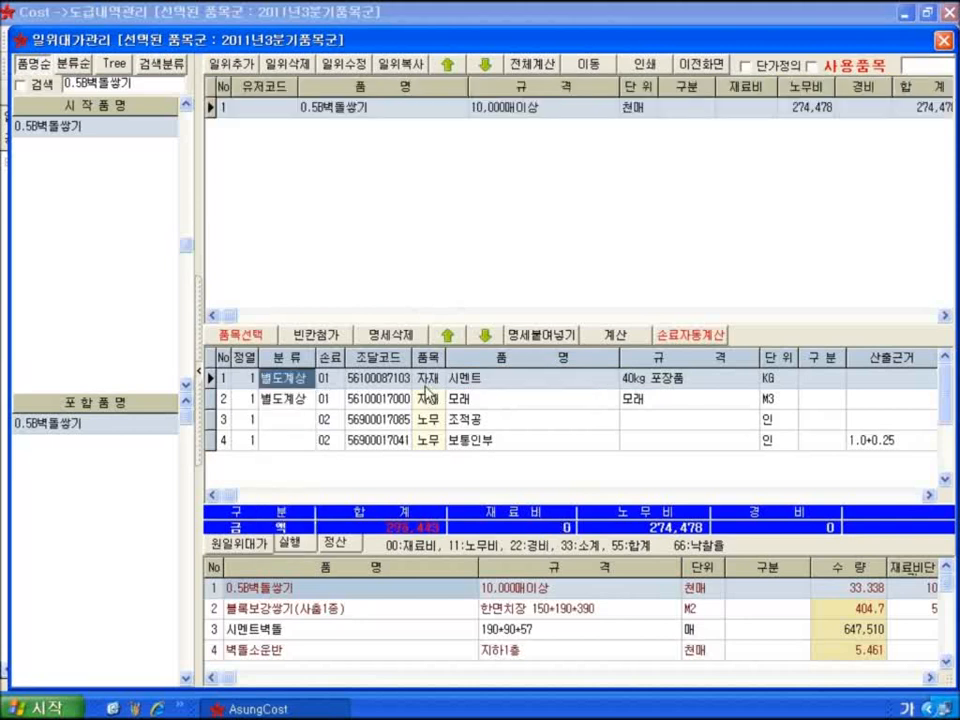
{"action": "left_click", "coordinate": [400, 398]}
{"action": "left_click", "coordinate": [397, 383]}
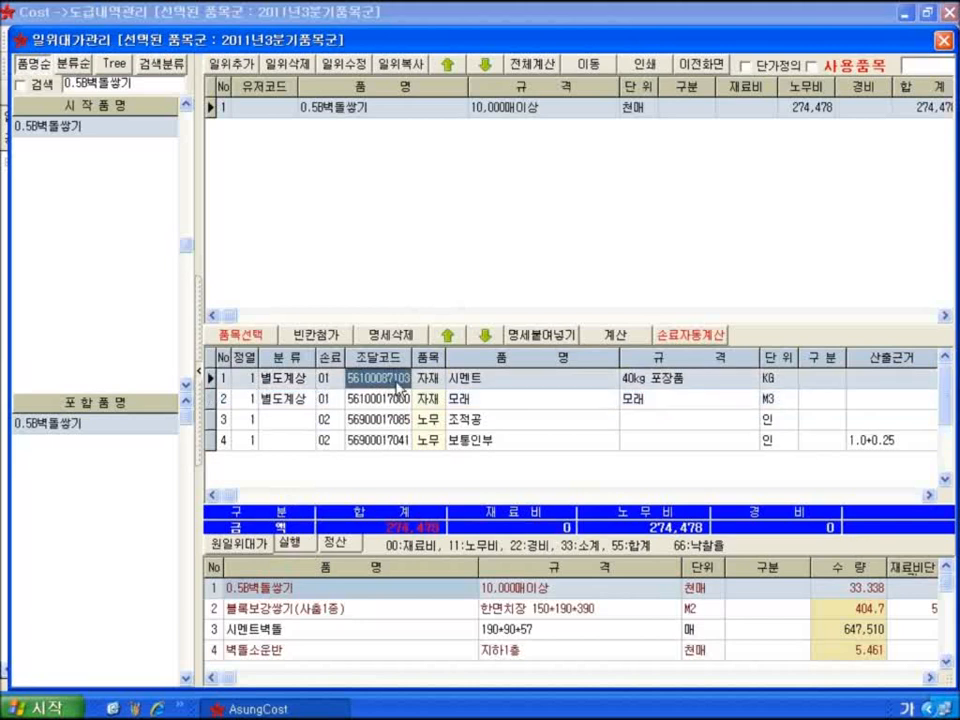
{"action": "left_click", "coordinate": [462, 380]}
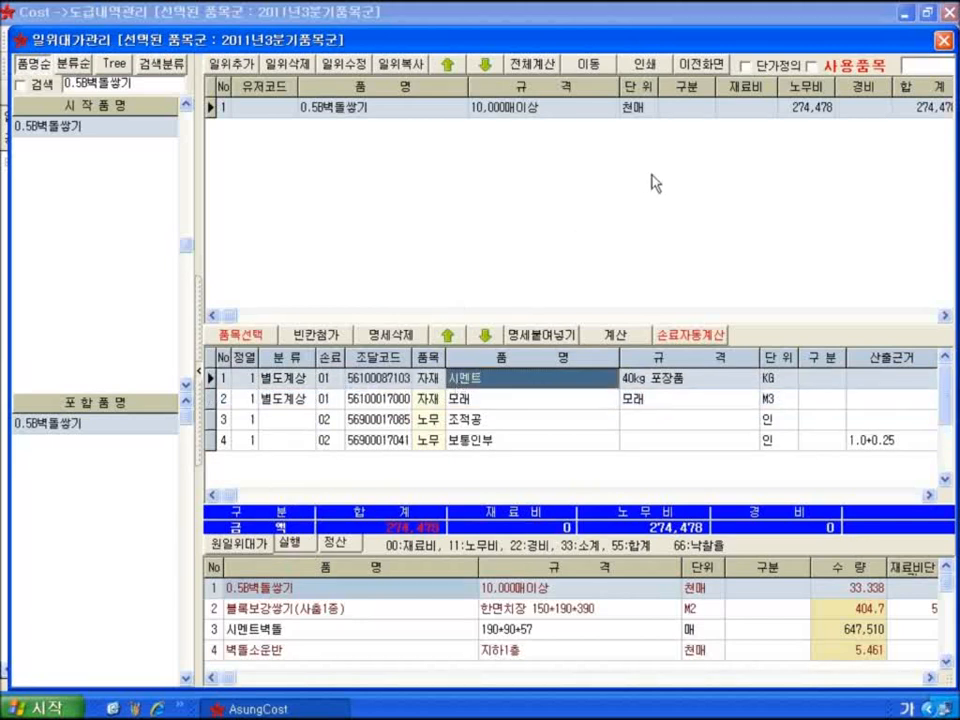
Return to the bill, disable 분류 항목 자재분류로 적용 in the environment settings and close them
{"action": "left_click", "coordinate": [703, 66]}
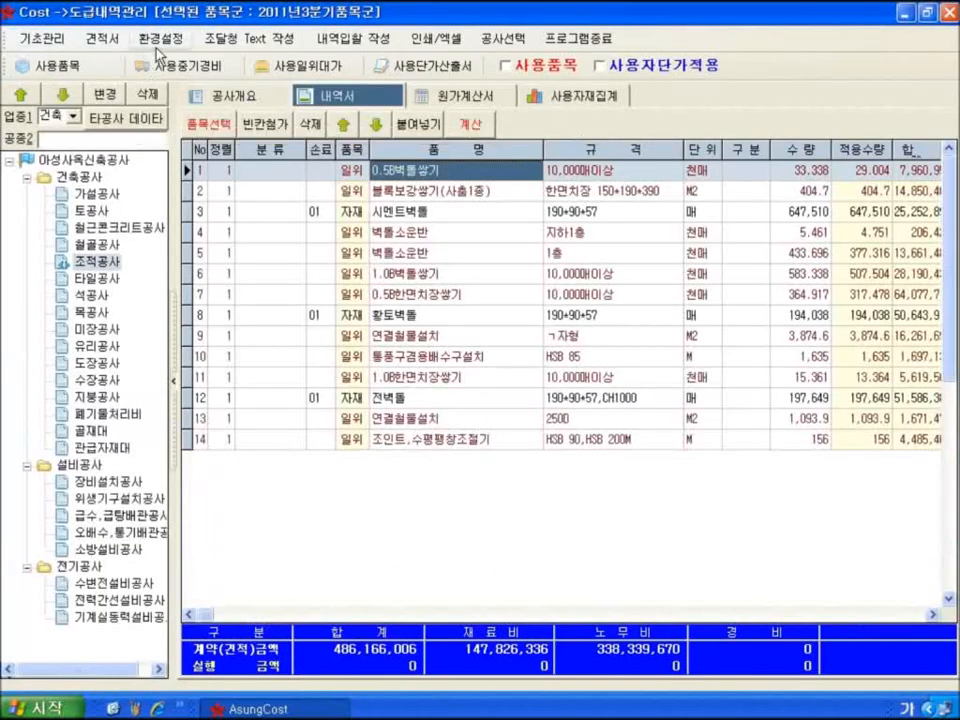
{"action": "left_click", "coordinate": [162, 38]}
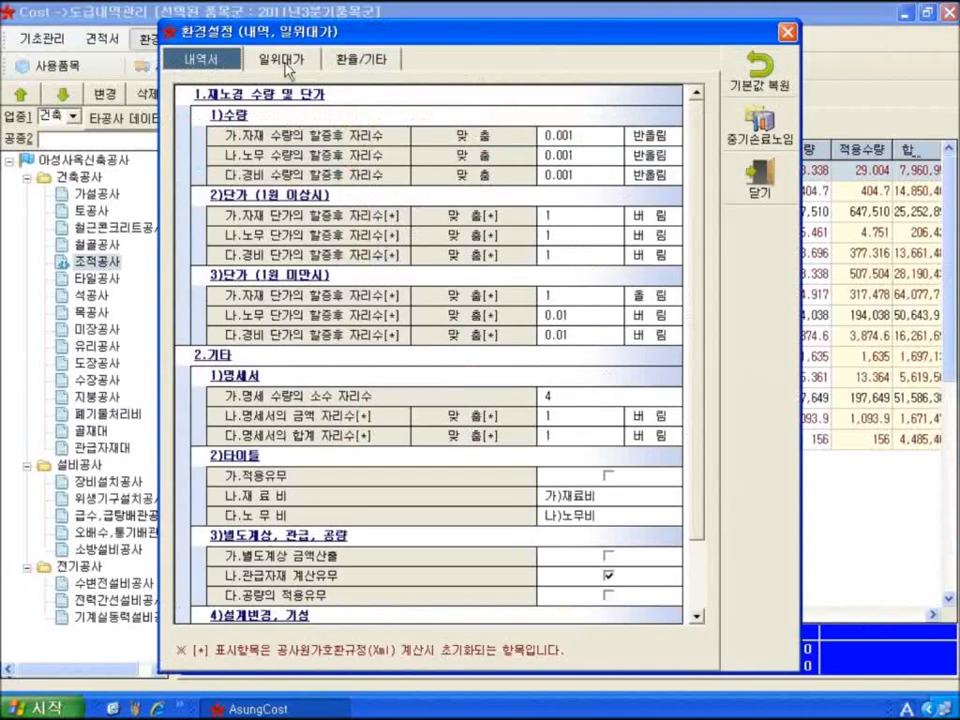
{"action": "left_click", "coordinate": [361, 59]}
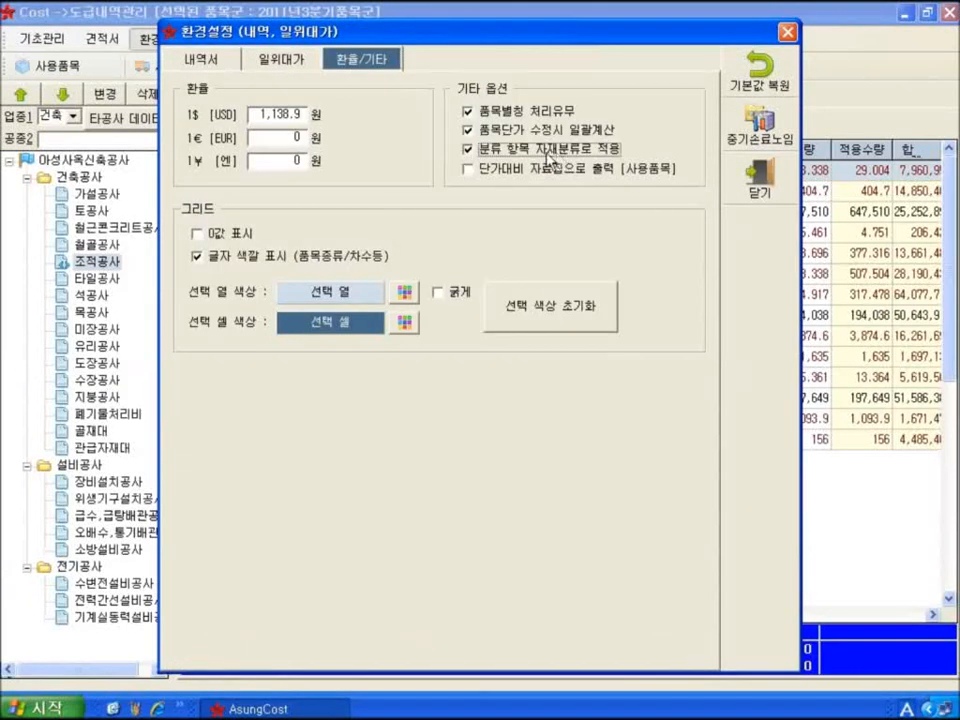
{"action": "left_click", "coordinate": [563, 152]}
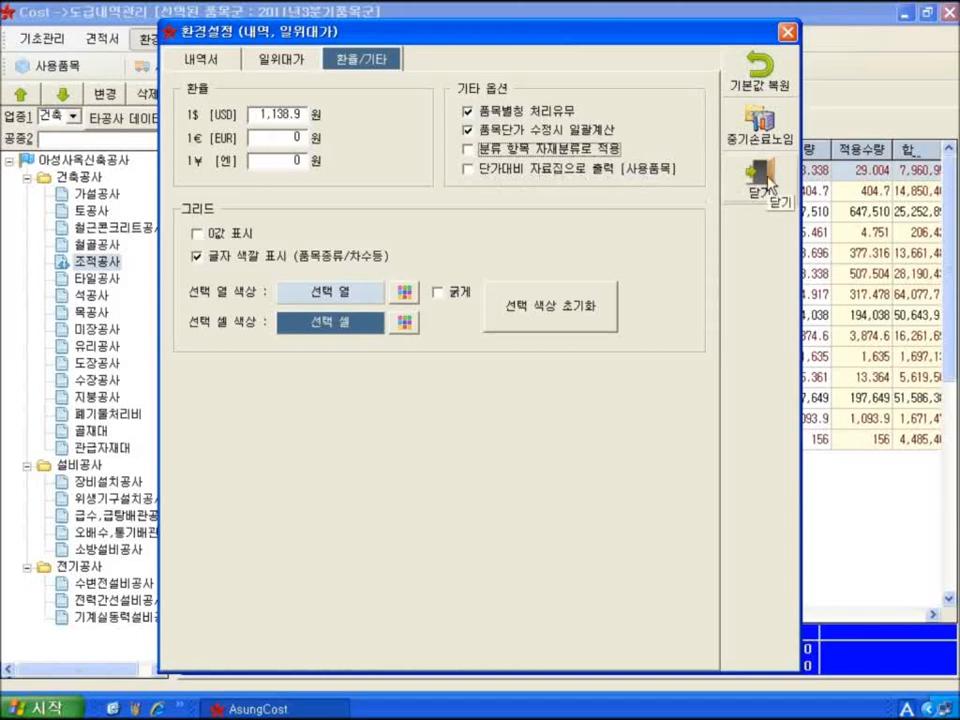
{"action": "left_click", "coordinate": [766, 183]}
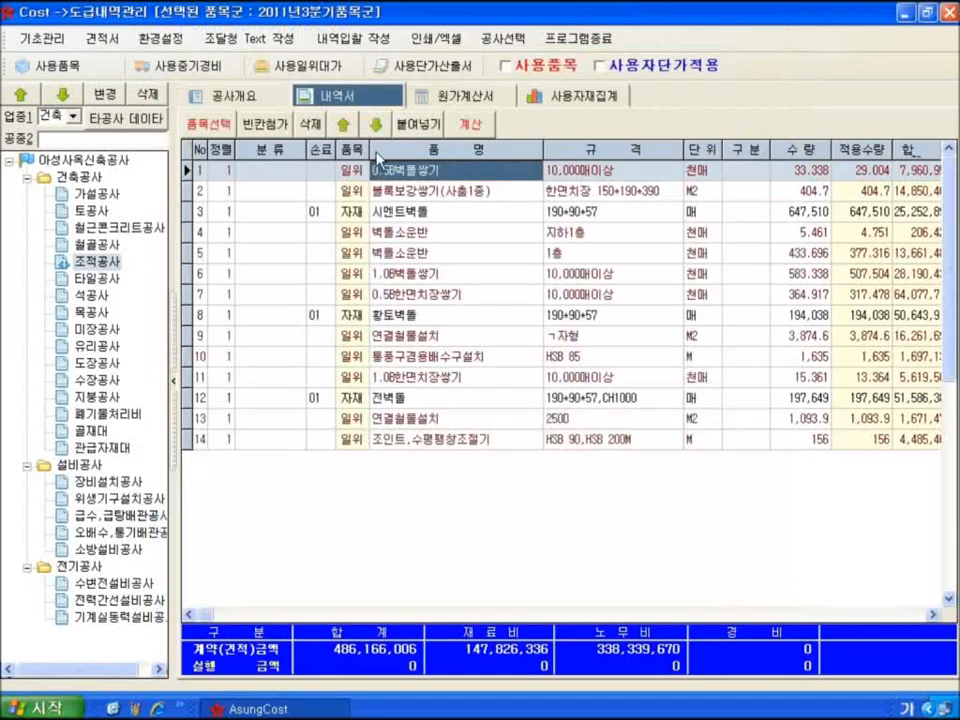
Open the bill output settings and choose 단가대비표 as the detail for the 품목 output
{"action": "left_click", "coordinate": [432, 43]}
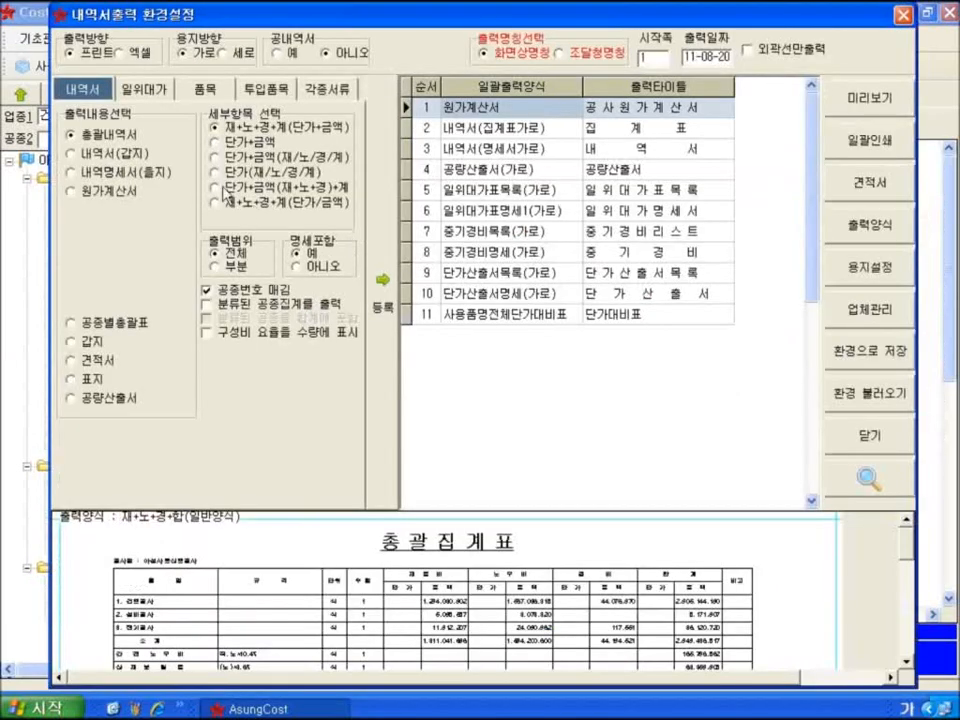
{"action": "left_click", "coordinate": [205, 88]}
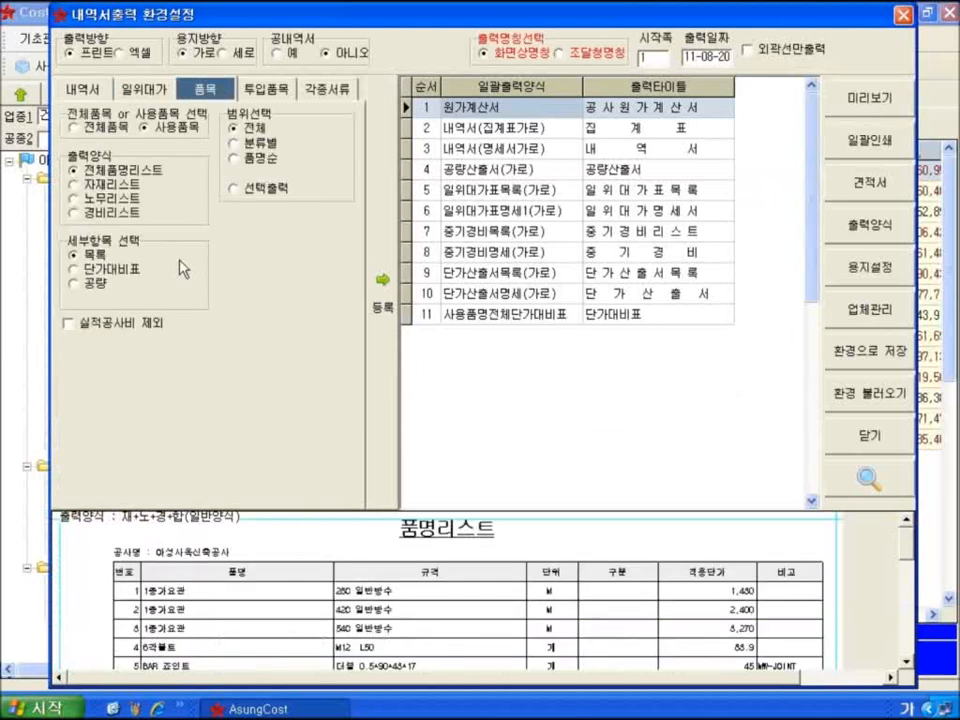
{"action": "left_click", "coordinate": [122, 274]}
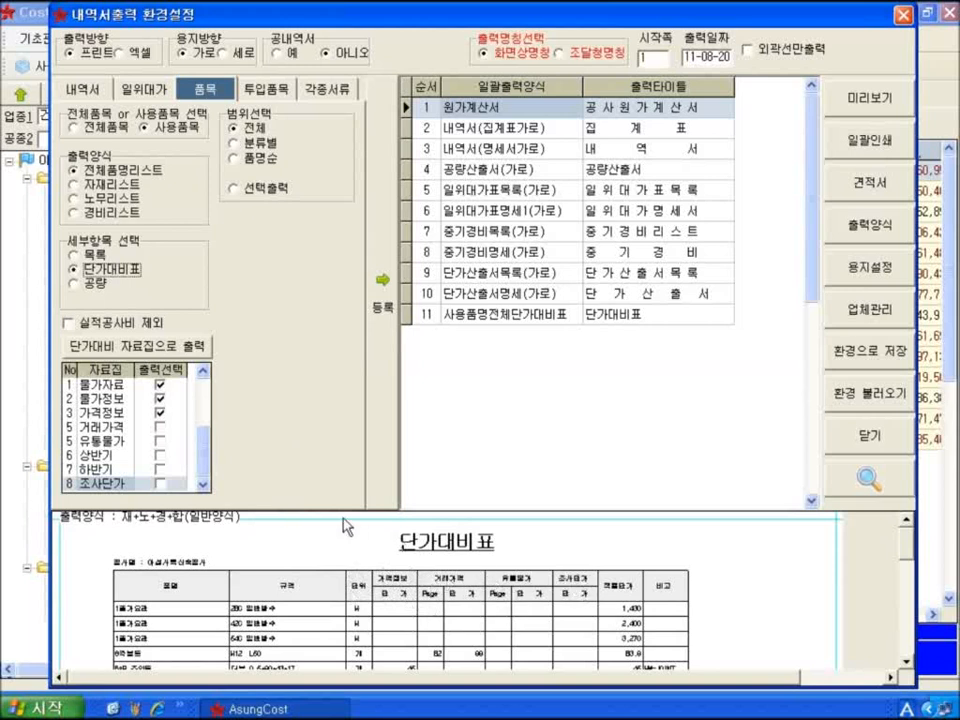
In the paper settings of the 단가대비표, enable output of the 물가자료 and 물가정보 columns, and close the output settings
{"action": "left_click", "coordinate": [866, 267]}
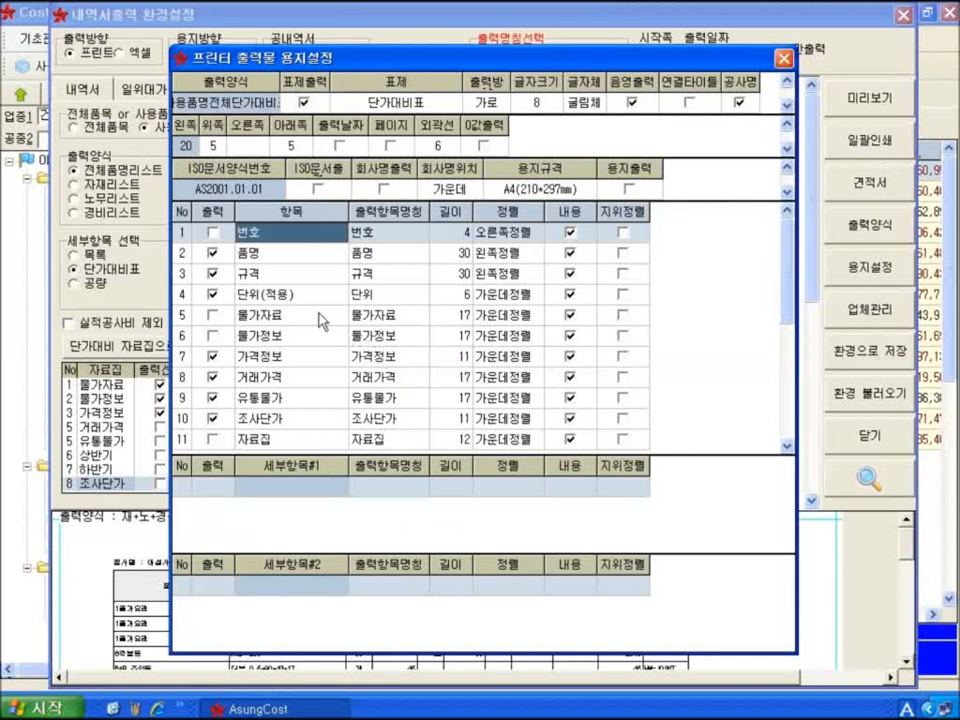
{"action": "left_click", "coordinate": [214, 318]}
{"action": "left_click", "coordinate": [214, 317]}
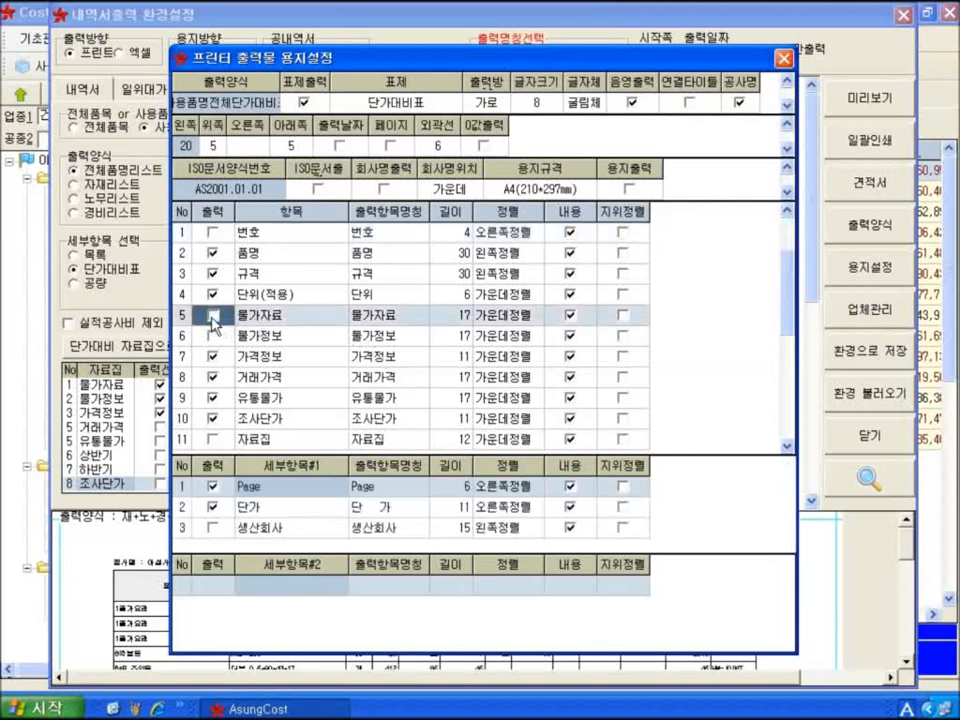
{"action": "left_click", "coordinate": [213, 336]}
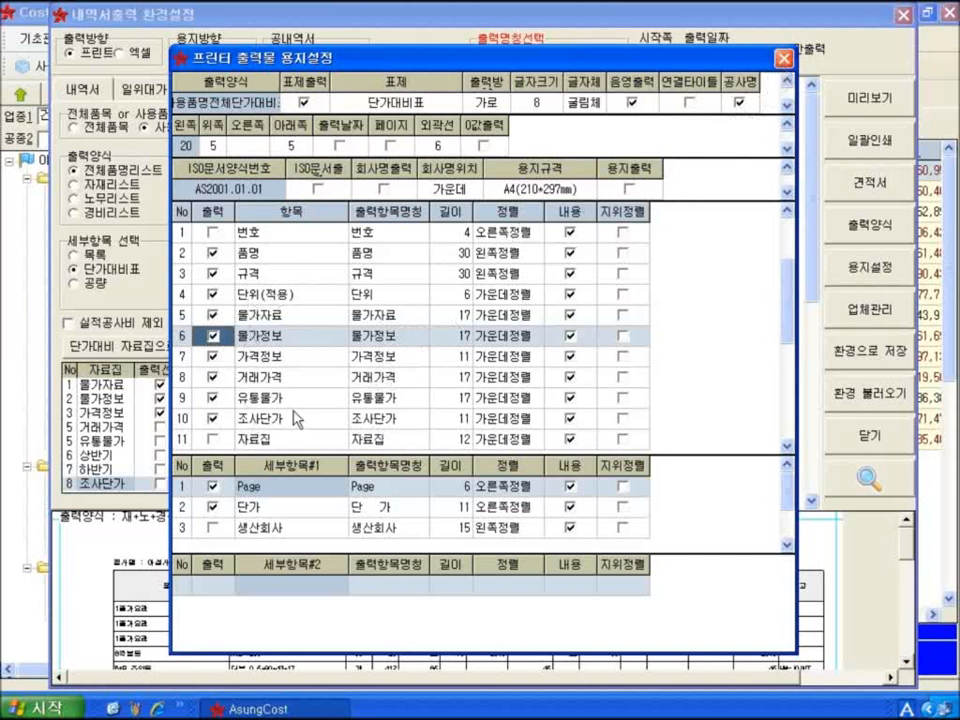
{"action": "left_click", "coordinate": [784, 57]}
{"action": "left_click", "coordinate": [855, 445]}
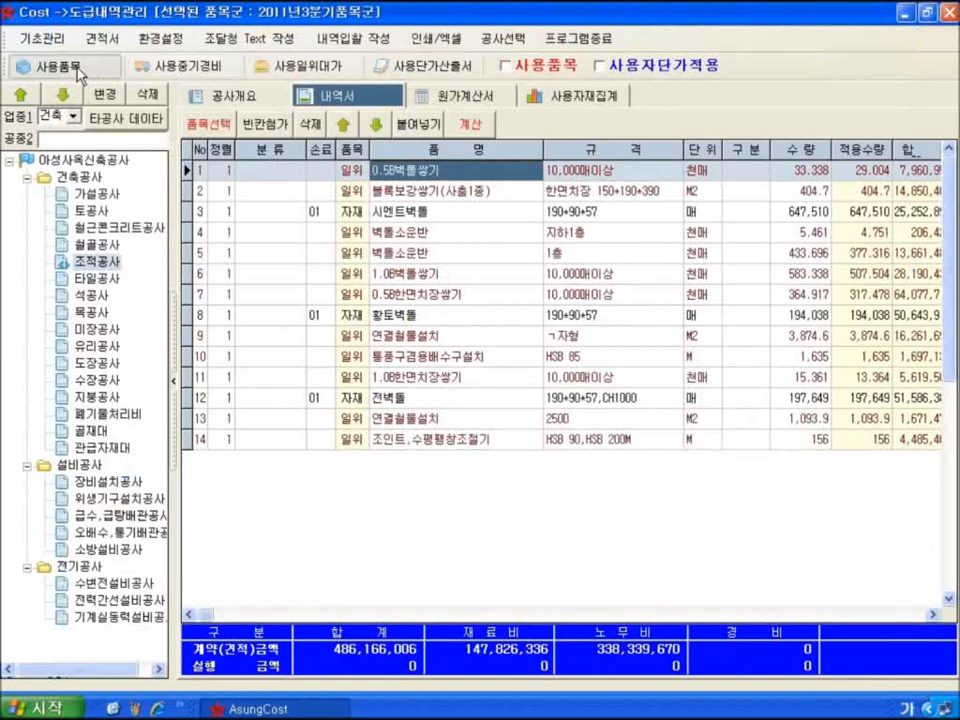
Open the 단가대비 settings from the used items, review which 자료집 are selected, and return to the bill
{"action": "left_click", "coordinate": [42, 65]}
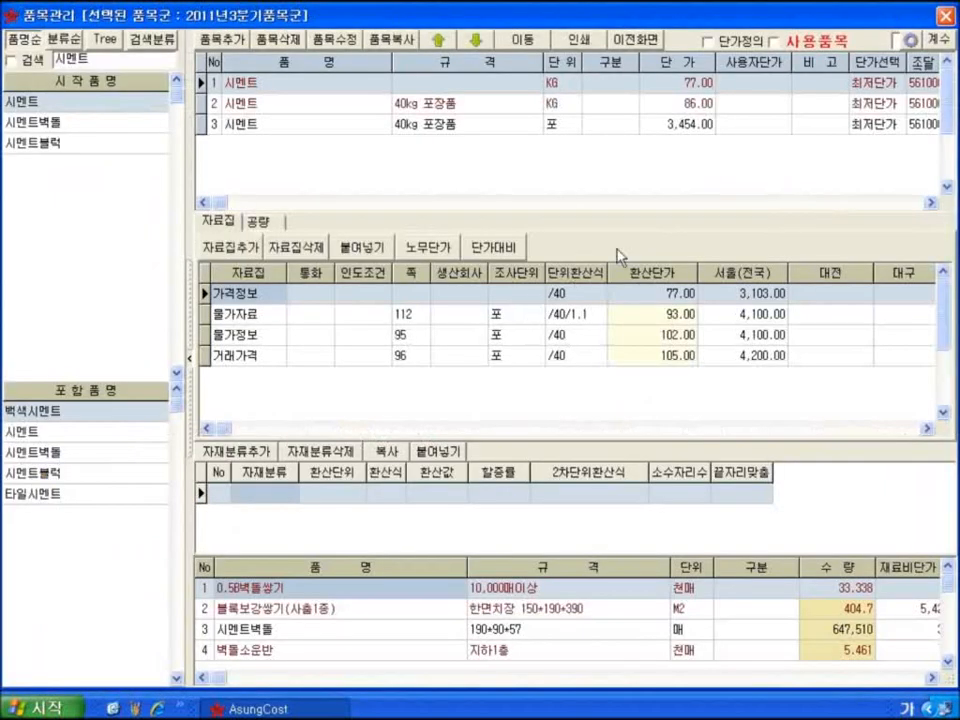
{"action": "left_click", "coordinate": [504, 251]}
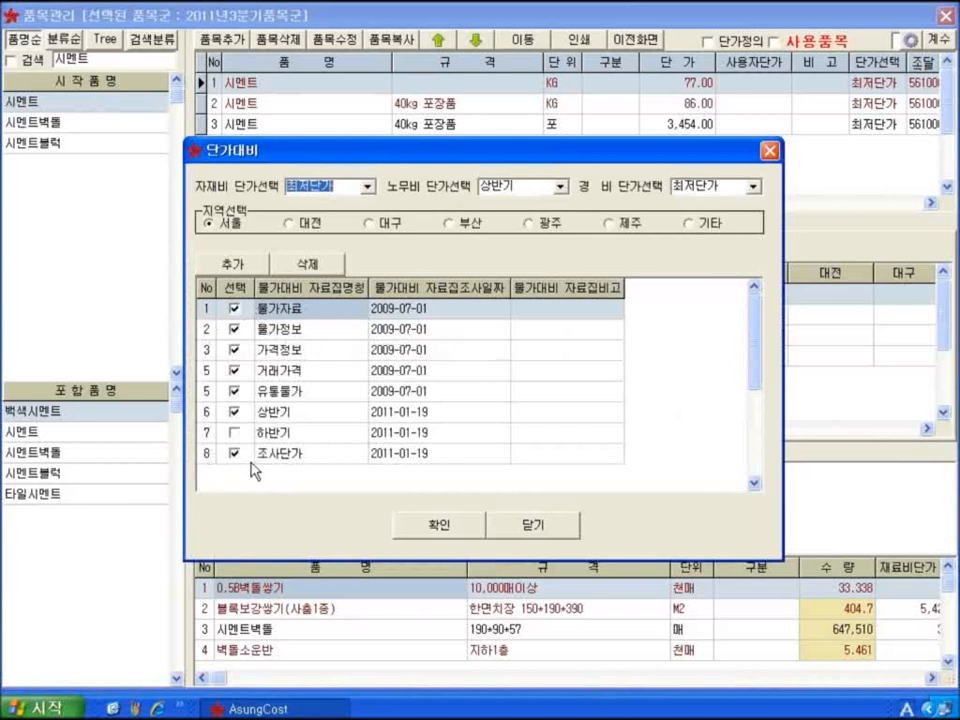
{"action": "left_click", "coordinate": [500, 528]}
{"action": "left_click", "coordinate": [634, 40]}
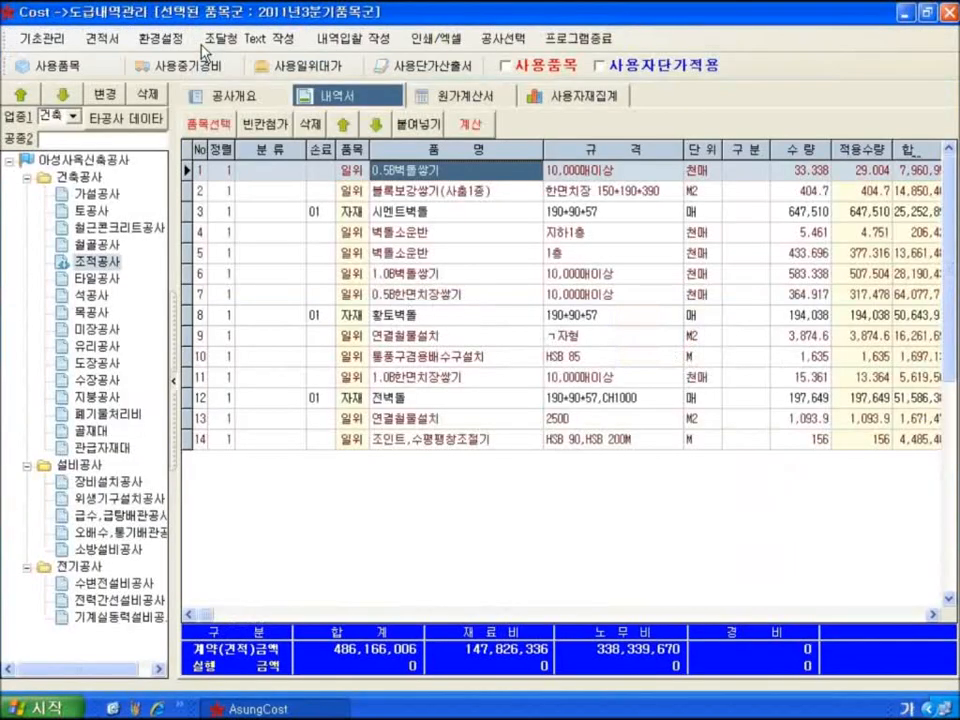
Enable 단가대비 자료집으로 출력 [사용품목] in the other options of the environment settings and close them
{"action": "left_click", "coordinate": [158, 38]}
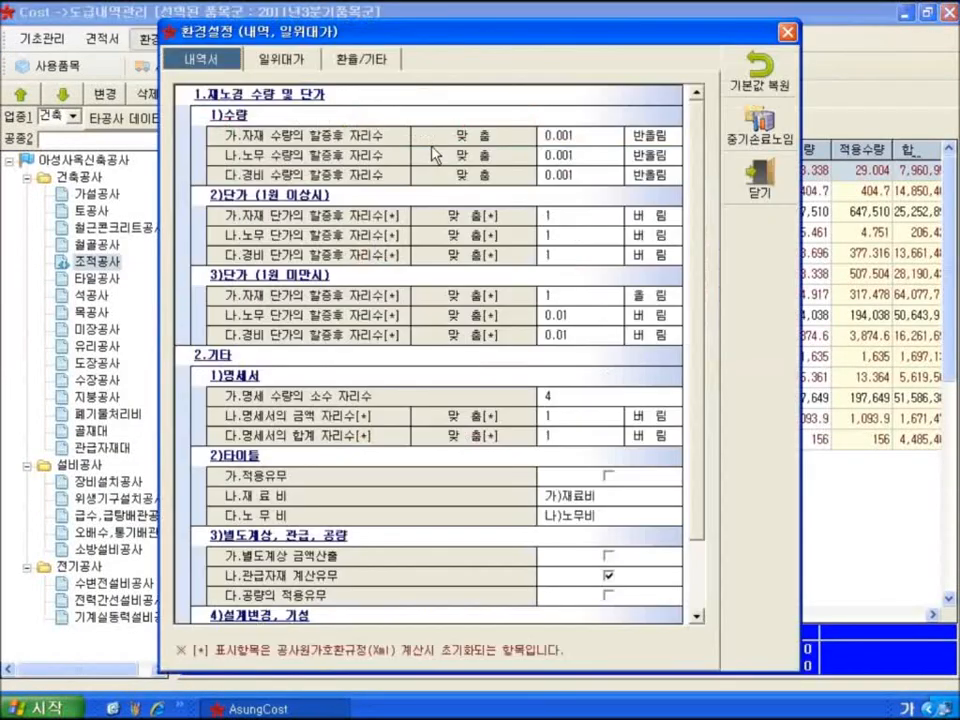
{"action": "left_click", "coordinate": [362, 59]}
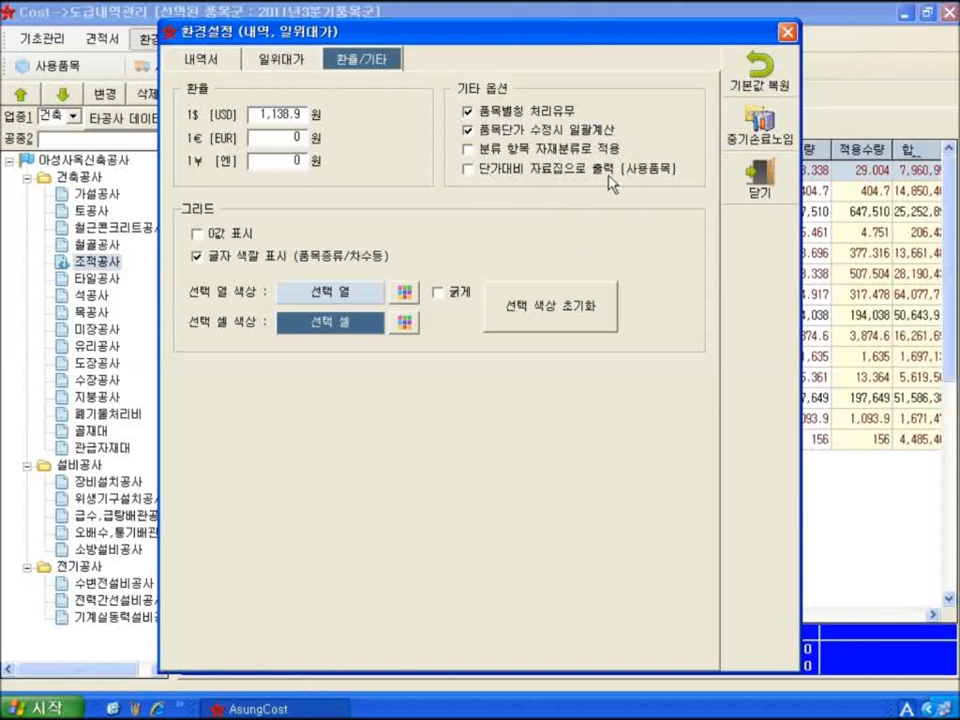
{"action": "left_click", "coordinate": [543, 170]}
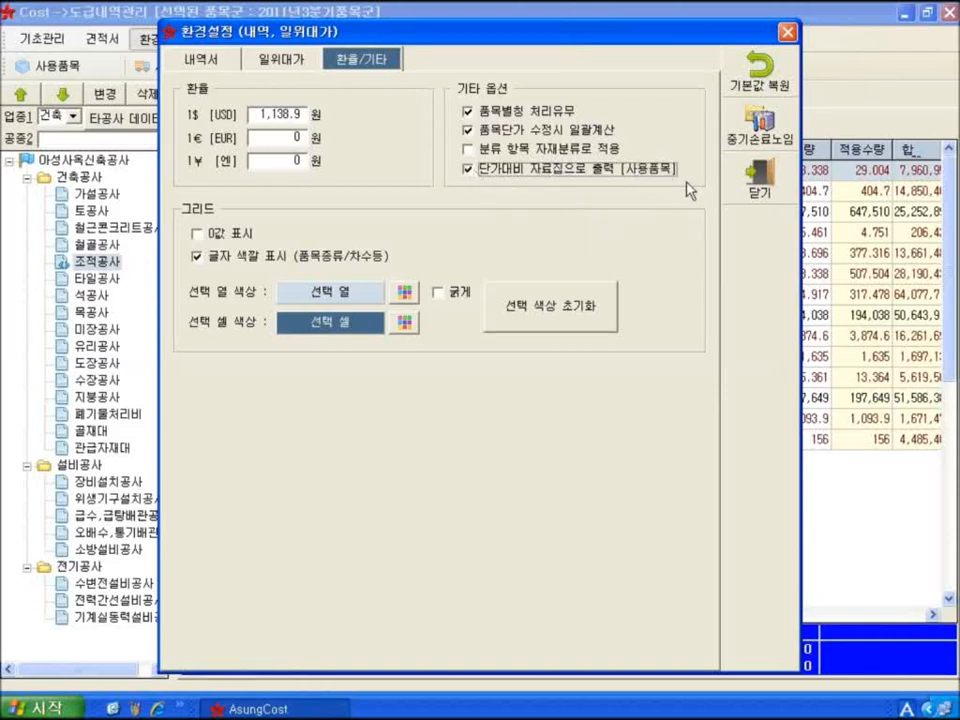
{"action": "left_click", "coordinate": [736, 198]}
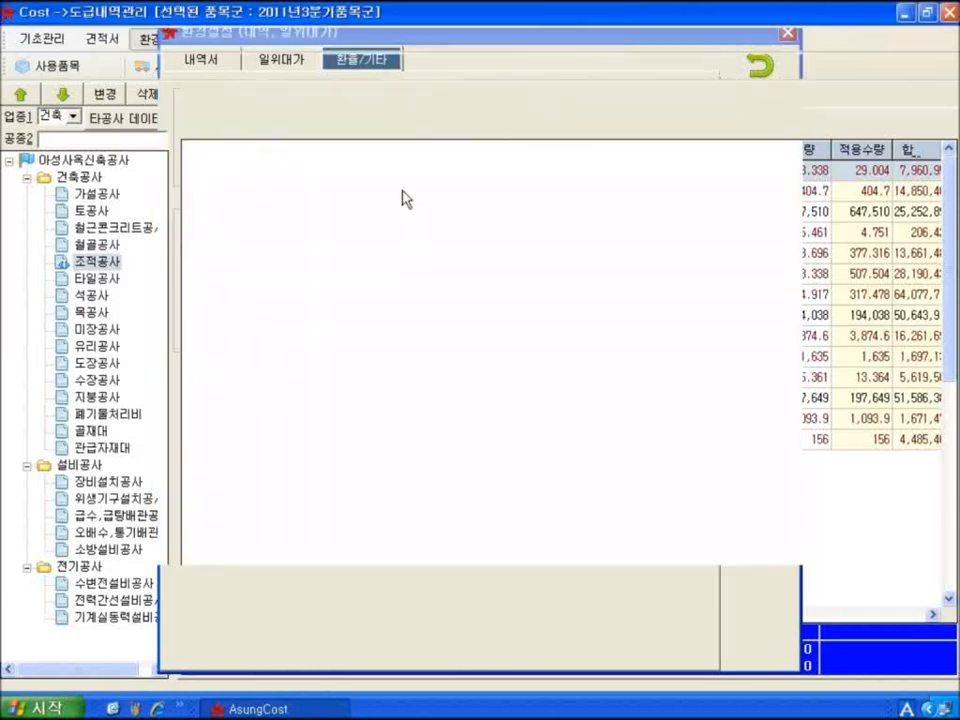
Reopen the used items list, check the 자료집 selection in its 단가대비 settings again, and close that dialog
{"action": "left_click", "coordinate": [45, 64]}
{"action": "left_click", "coordinate": [511, 254]}
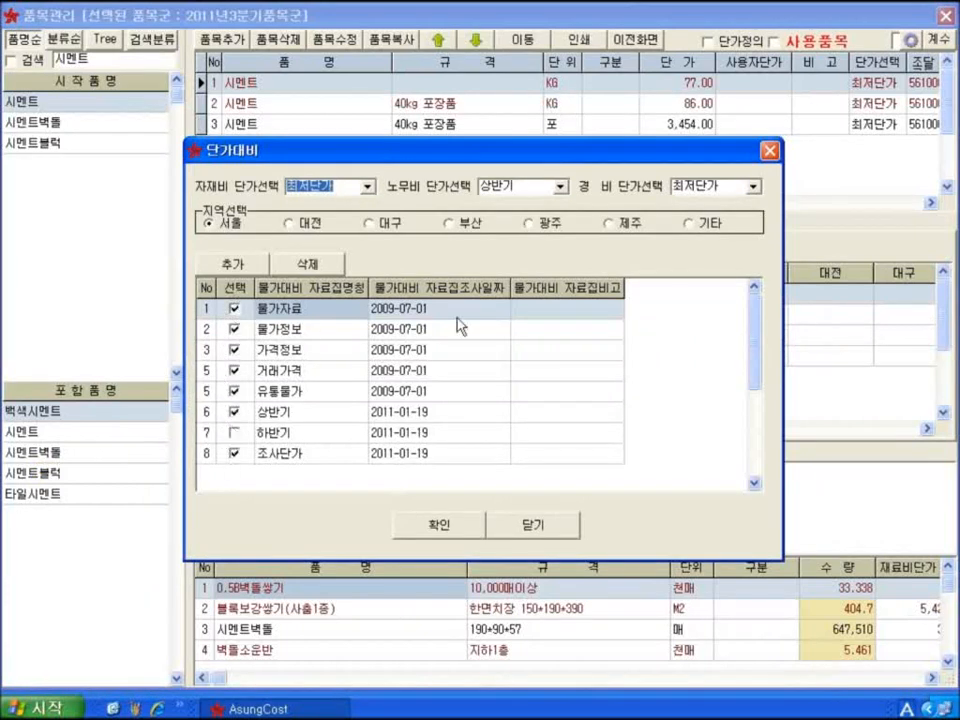
{"action": "left_click", "coordinate": [527, 522]}
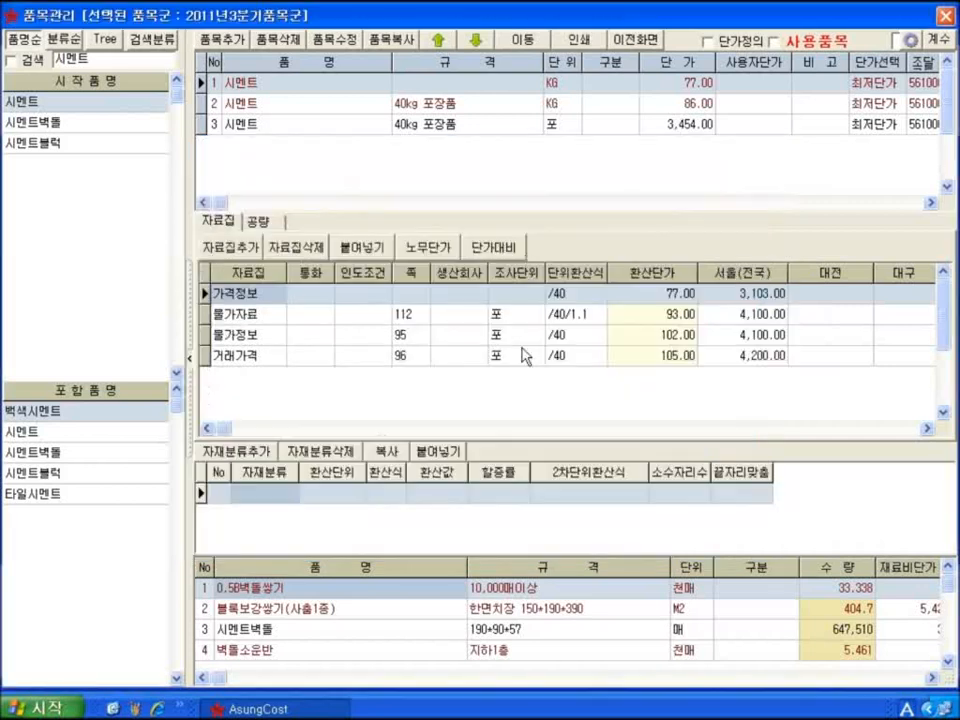
Return to the bill and review the grid display options in the 환율/기타 environment settings, moving the dialog to compare with the bill
{"action": "left_click", "coordinate": [636, 40]}
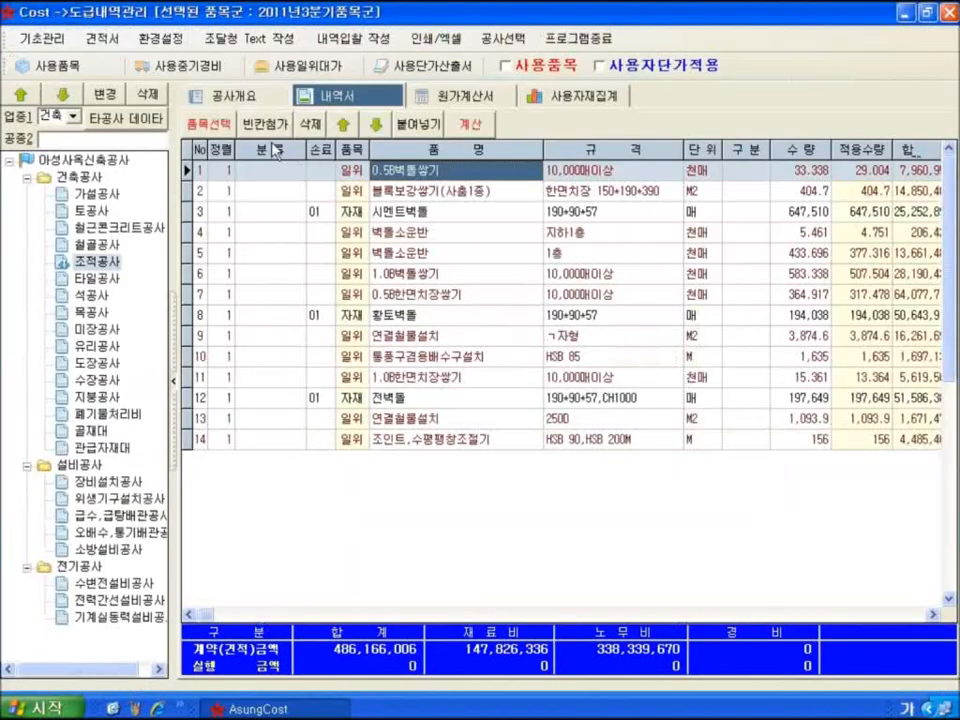
{"action": "left_click", "coordinate": [160, 38]}
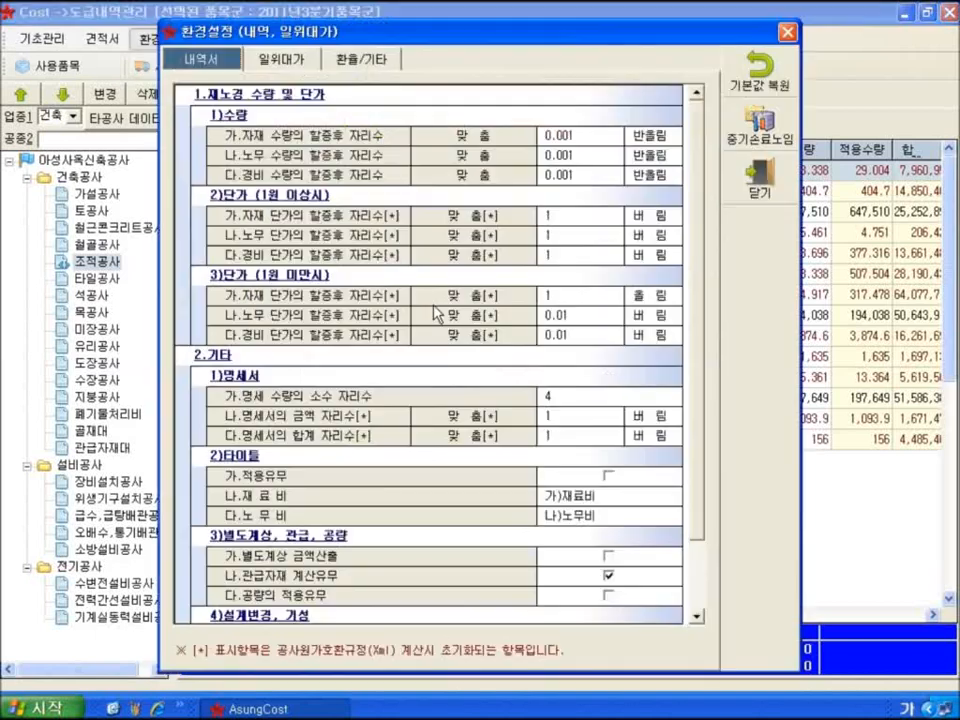
{"action": "left_click", "coordinate": [362, 60]}
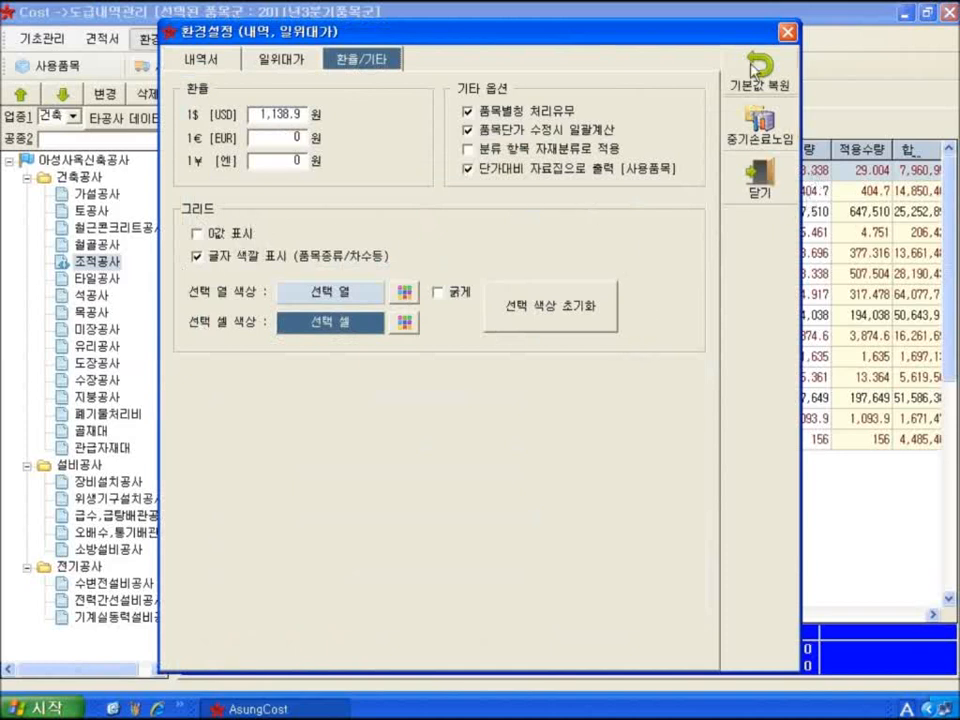
{"action": "left_click_drag", "start_coordinate": [420, 32], "coordinate": [254, 33]}
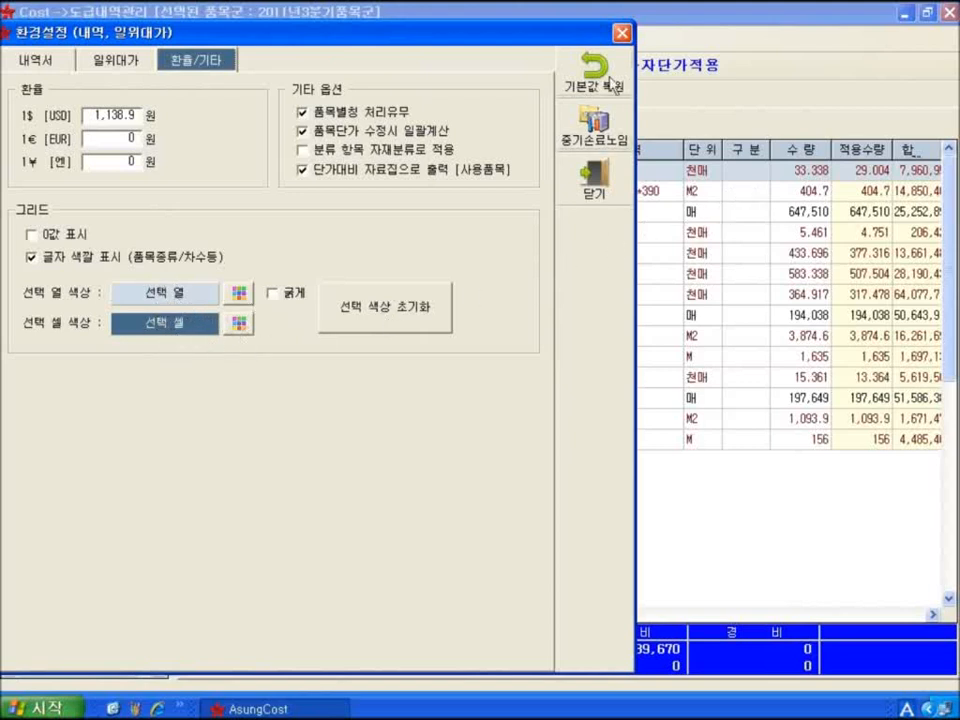
{"action": "left_click_drag", "start_coordinate": [574, 36], "coordinate": [656, 292]}
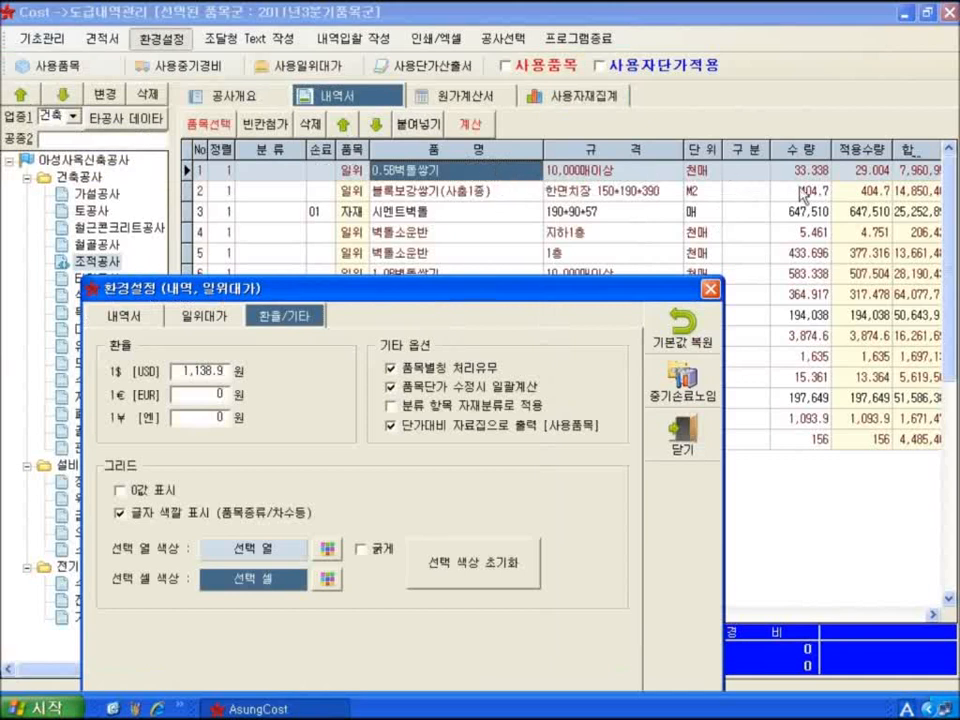
{"action": "left_click_drag", "start_coordinate": [593, 290], "coordinate": [619, 196]}
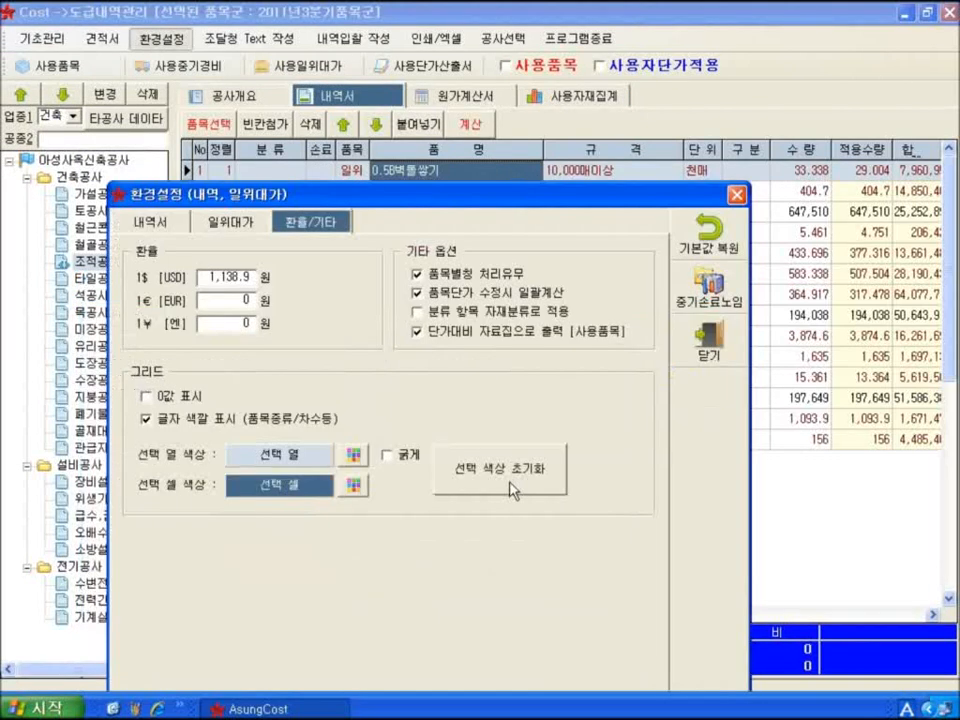
Check the colour choices for 선택 열 색상 without altering the colour, and close the environment settings
{"action": "left_click", "coordinate": [354, 457]}
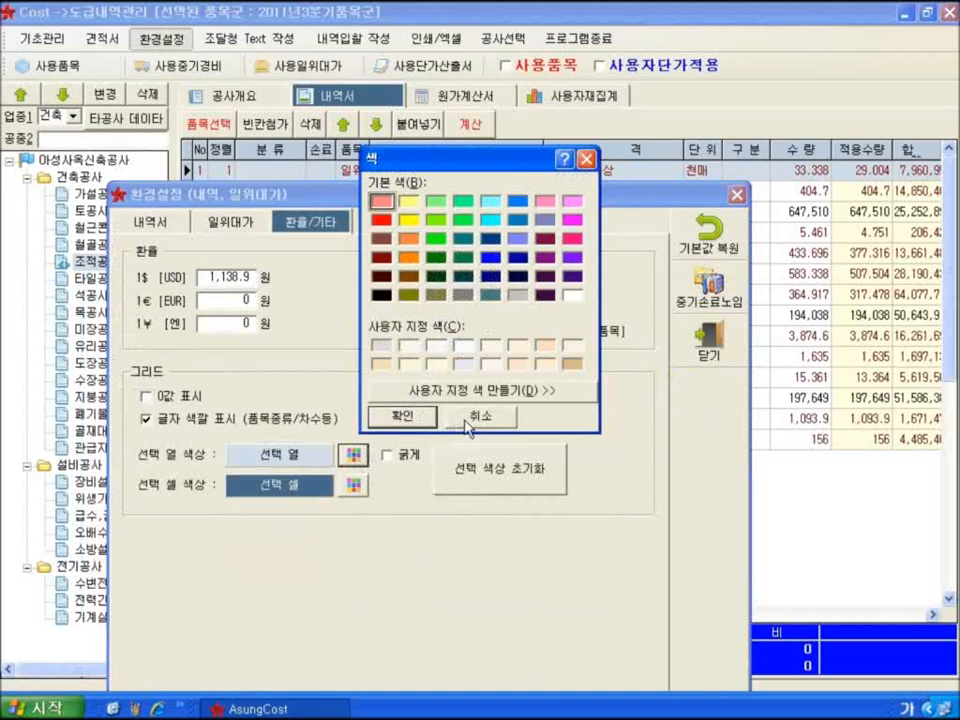
{"action": "left_click", "coordinate": [403, 419]}
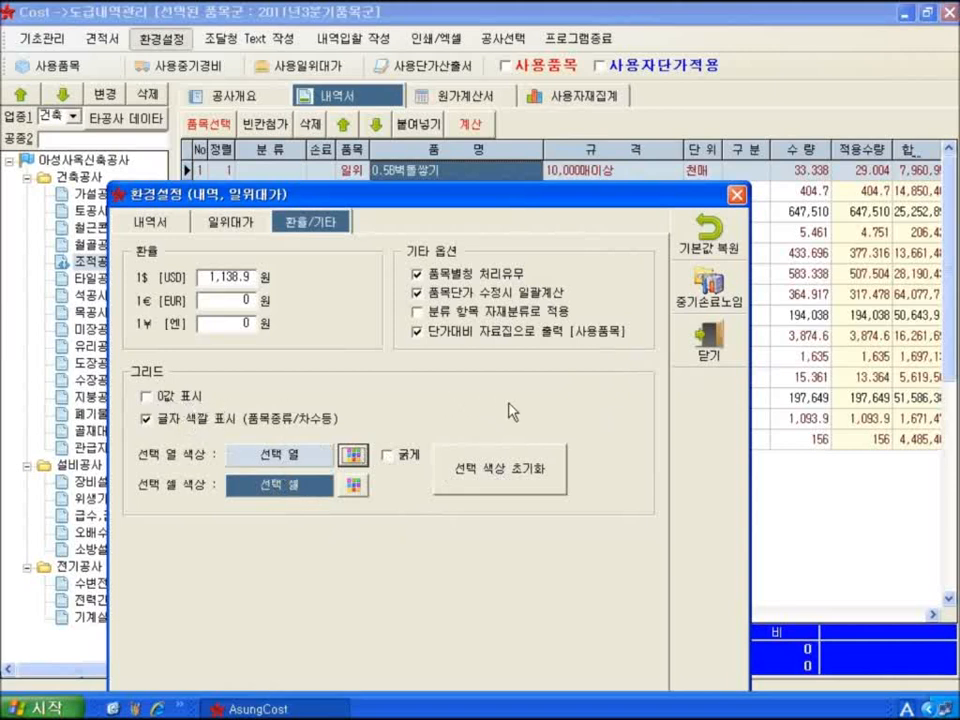
{"action": "left_click", "coordinate": [709, 345]}
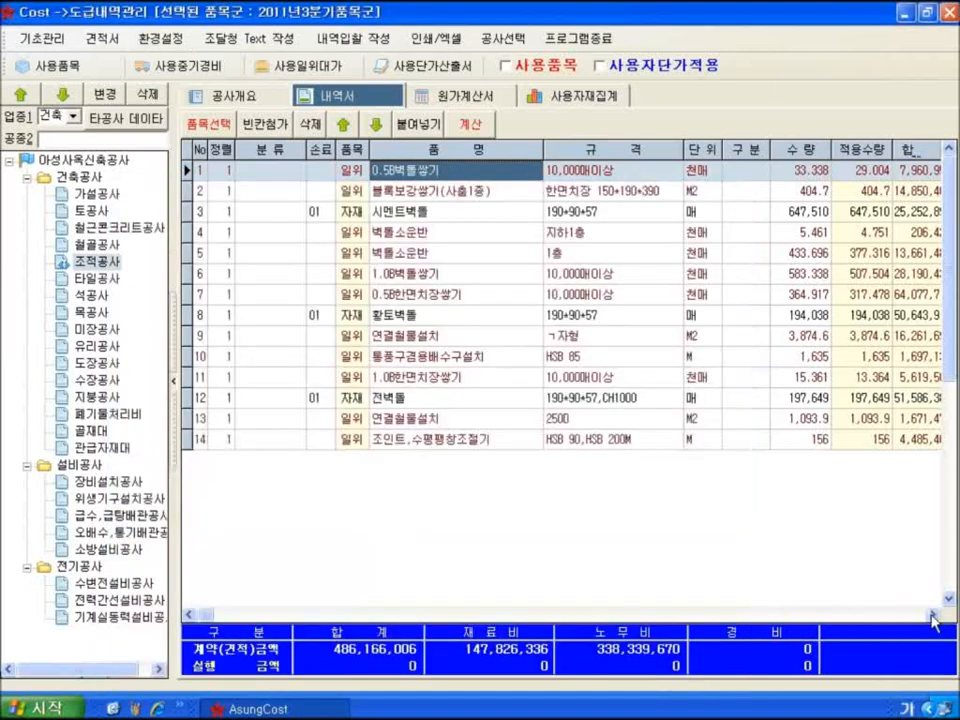
Inspect the 재료비단가, 재료비금액 and 노무비단가 cells of the 지하1층 벽돌소운반 row in the 조적공사 bill
{"action": "left_click_drag", "start_coordinate": [933, 615], "coordinate": [933, 615]}
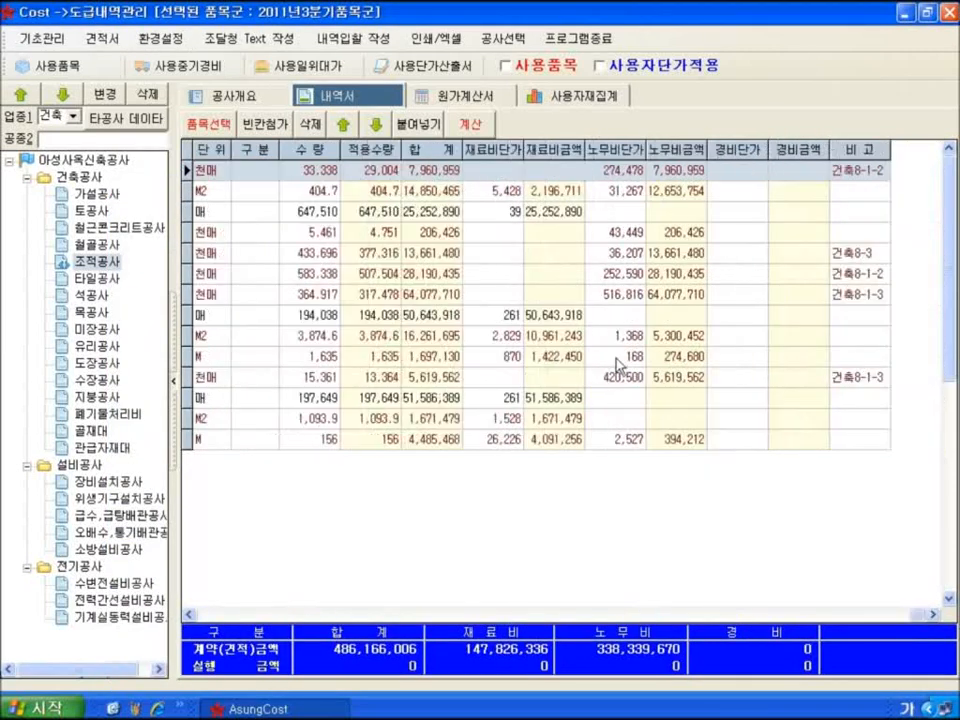
{"action": "left_click", "coordinate": [548, 232]}
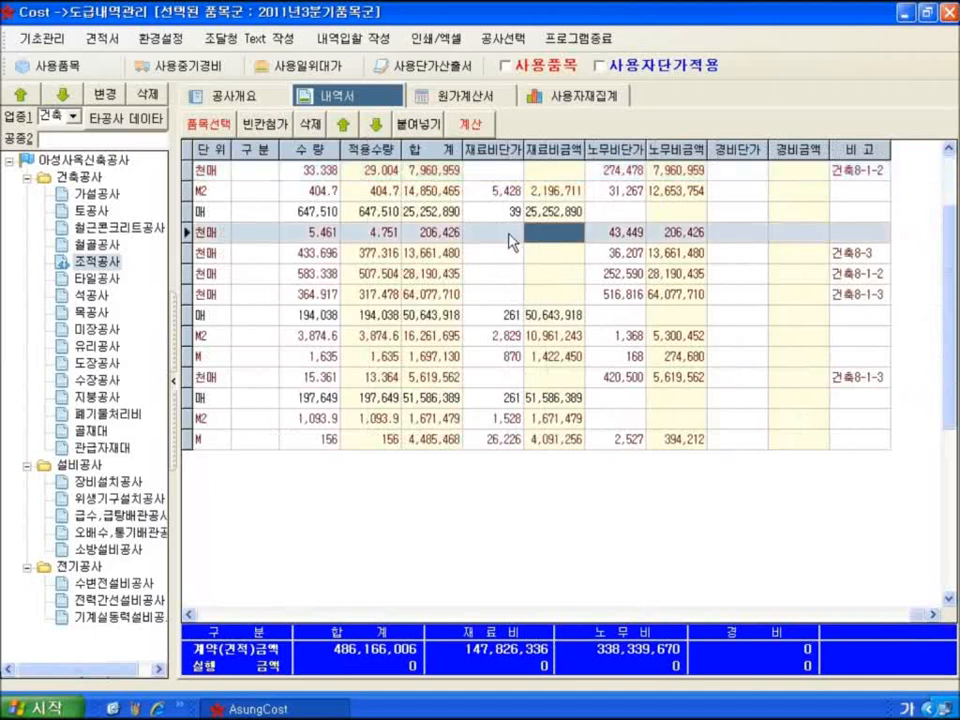
{"action": "left_click", "coordinate": [600, 232]}
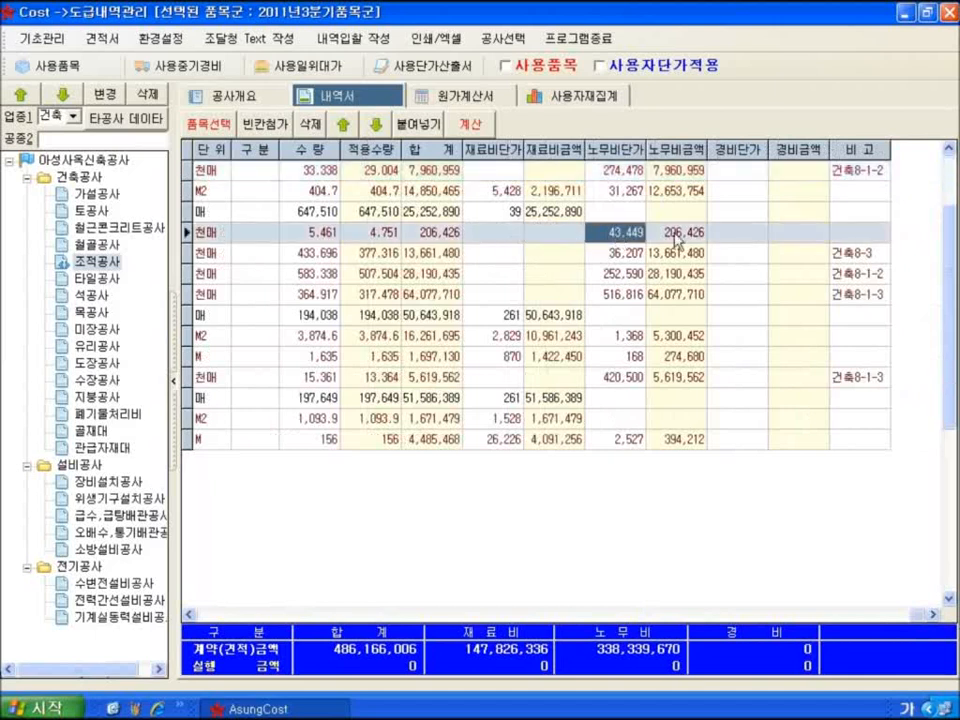
{"action": "left_click", "coordinate": [554, 233]}
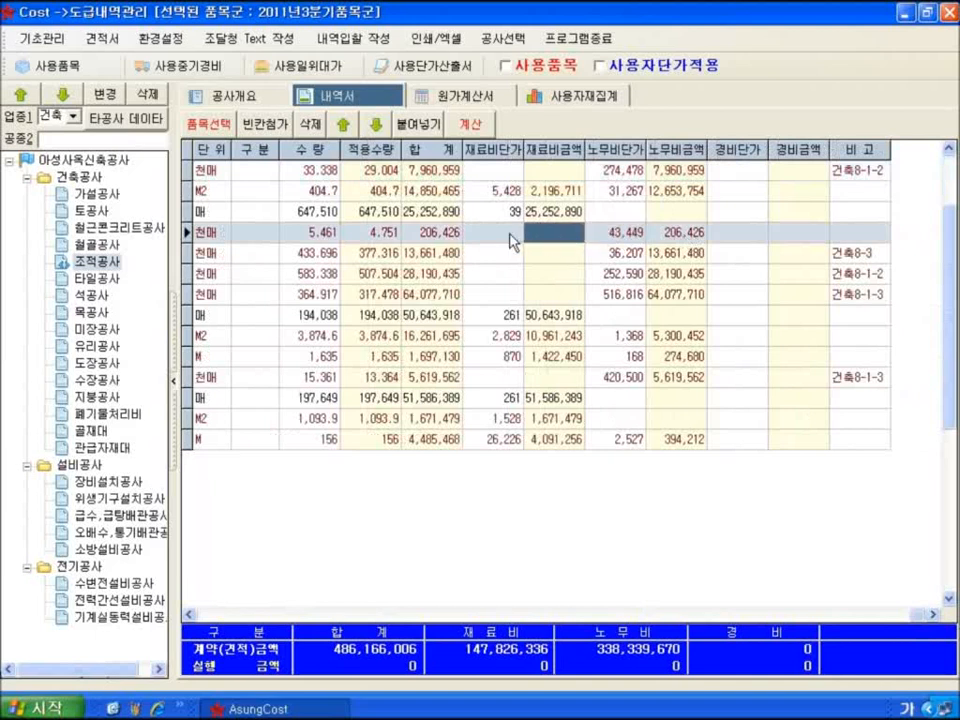
{"action": "left_click", "coordinate": [510, 234]}
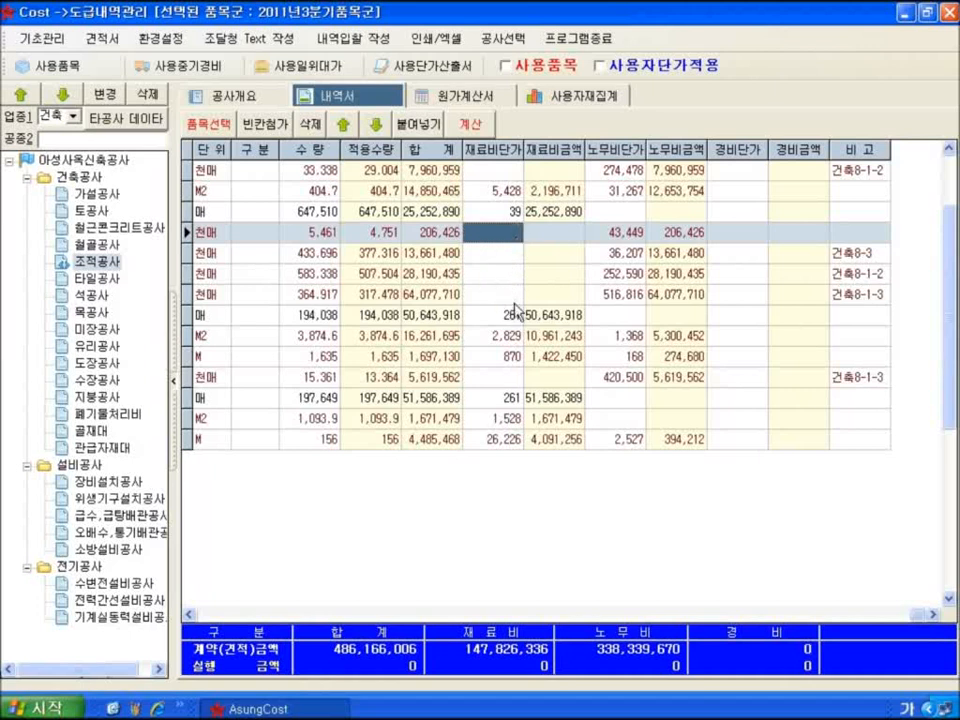
Open 중기손료노임 from the environment settings and examine the hourly 손료 formulas for E0 to E3
{"action": "left_click", "coordinate": [148, 39]}
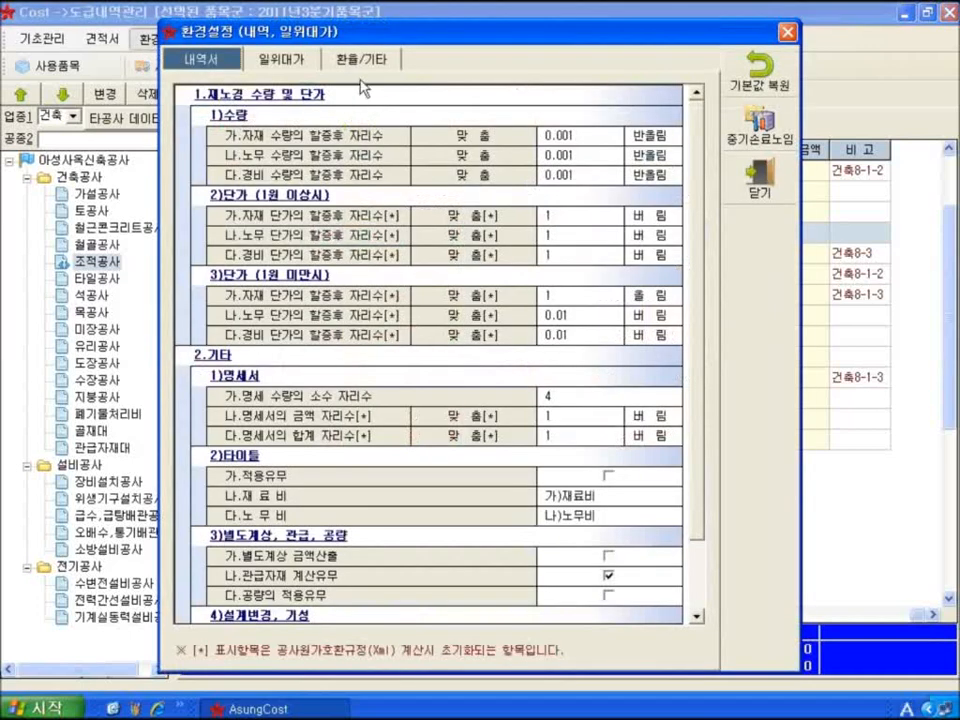
{"action": "left_click", "coordinate": [362, 61]}
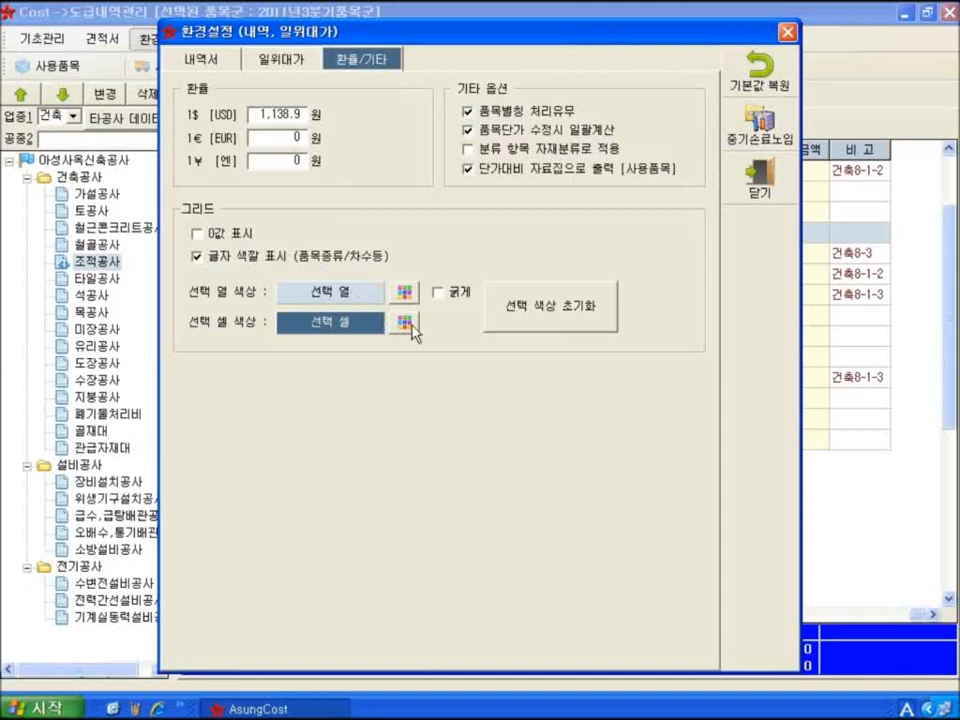
{"action": "left_click", "coordinate": [738, 142]}
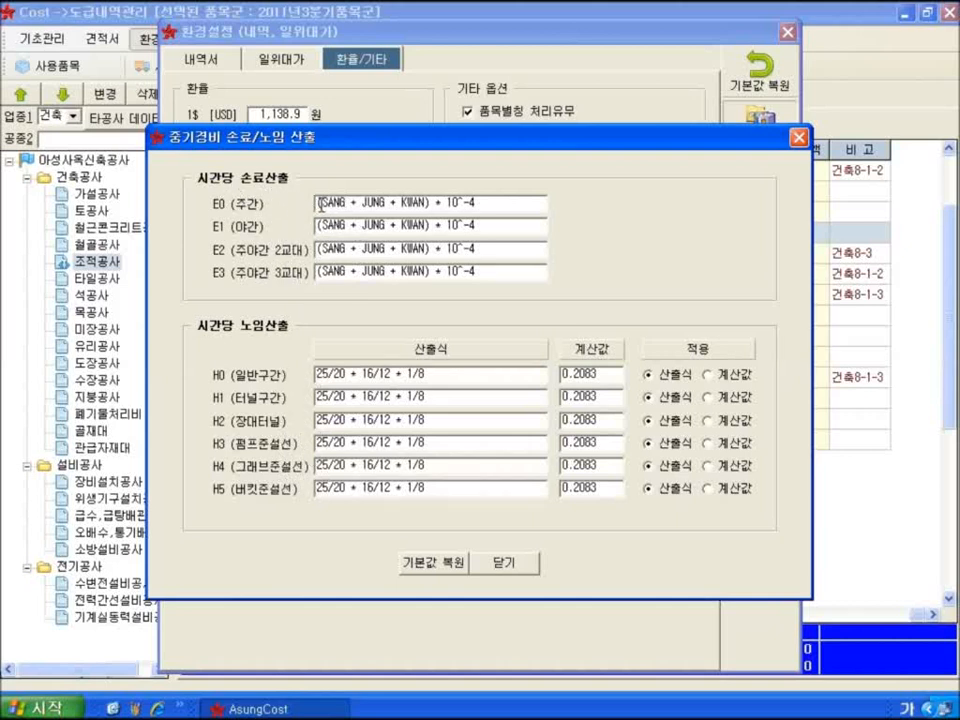
{"action": "double_click", "coordinate": [320, 203]}
{"action": "double_click", "coordinate": [375, 203]}
{"action": "left_click", "coordinate": [434, 204]}
{"action": "mouse_move", "coordinate": [447, 204]}
{"action": "left_mouse_down"}
{"action": "mouse_move", "coordinate": [484, 205]}
{"action": "mouse_move", "coordinate": [375, 204]}
{"action": "mouse_move", "coordinate": [447, 204]}
{"action": "left_mouse_up"}
{"action": "left_click", "coordinate": [445, 225]}
{"action": "left_click_drag", "start_coordinate": [445, 225], "coordinate": [316, 214]}
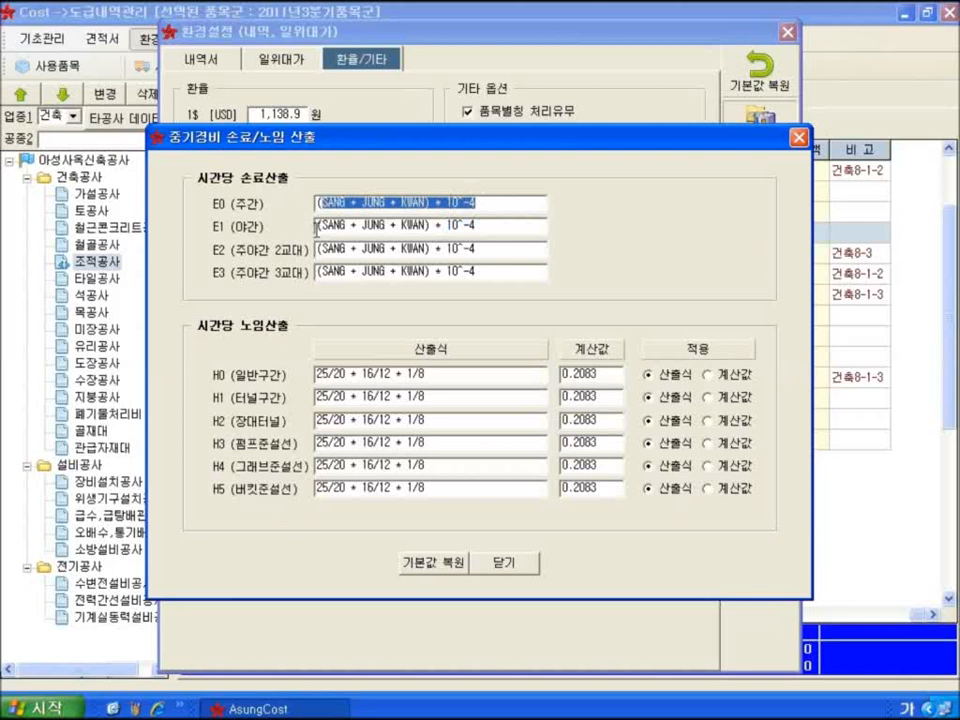
{"action": "left_click", "coordinate": [321, 249]}
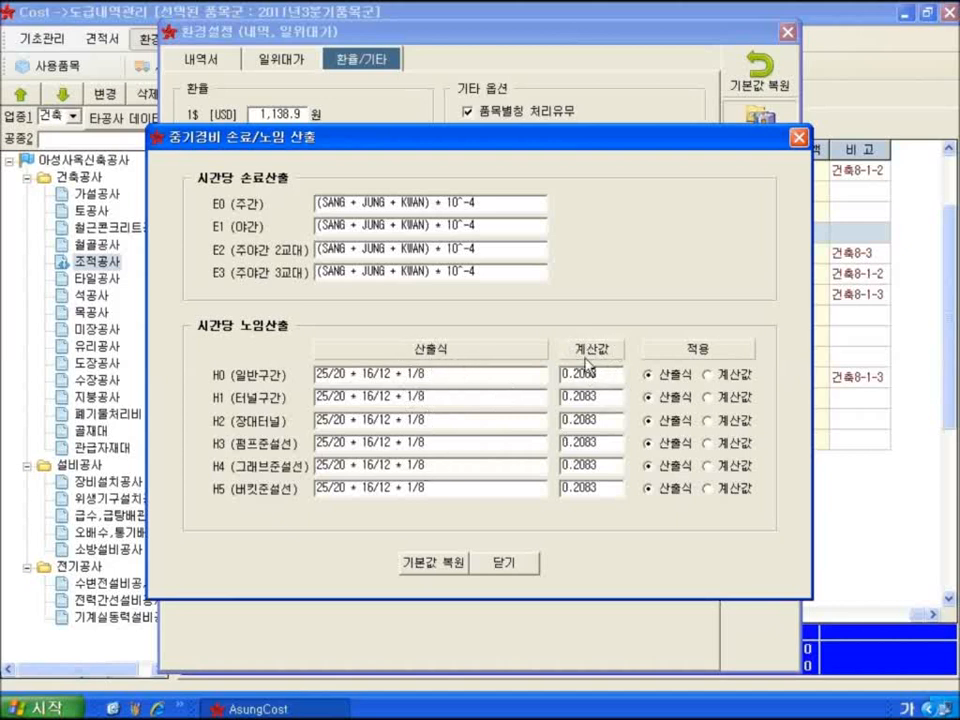
Examine the hourly 노임 formulas, 계산값 and 적용 options for H0 to H5, and close both settings dialogs
{"action": "left_click", "coordinate": [440, 376]}
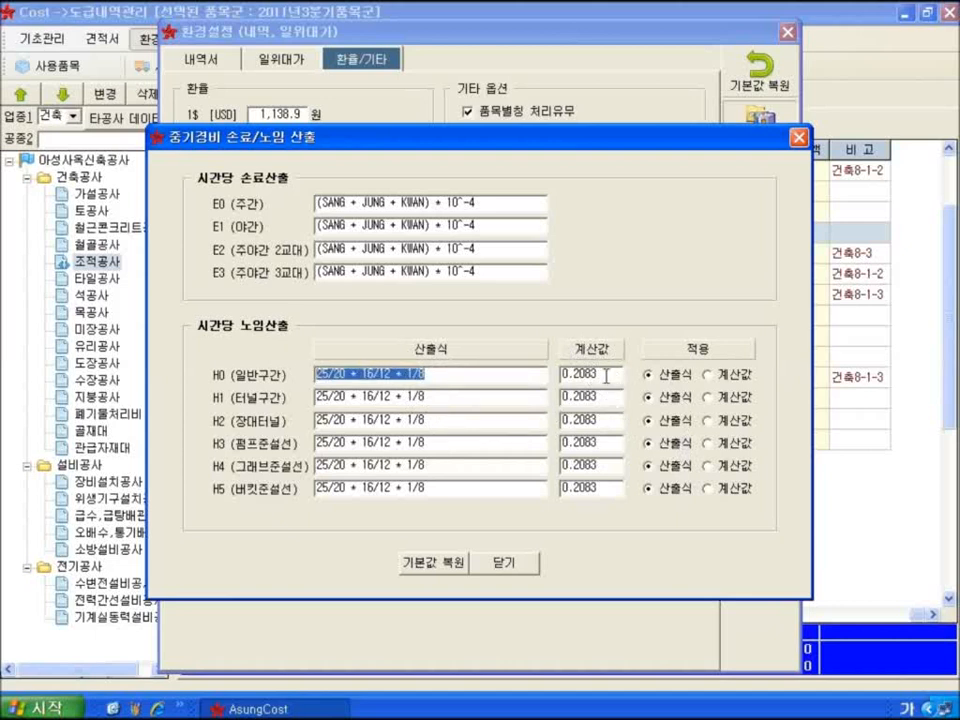
{"action": "left_click", "coordinate": [558, 376]}
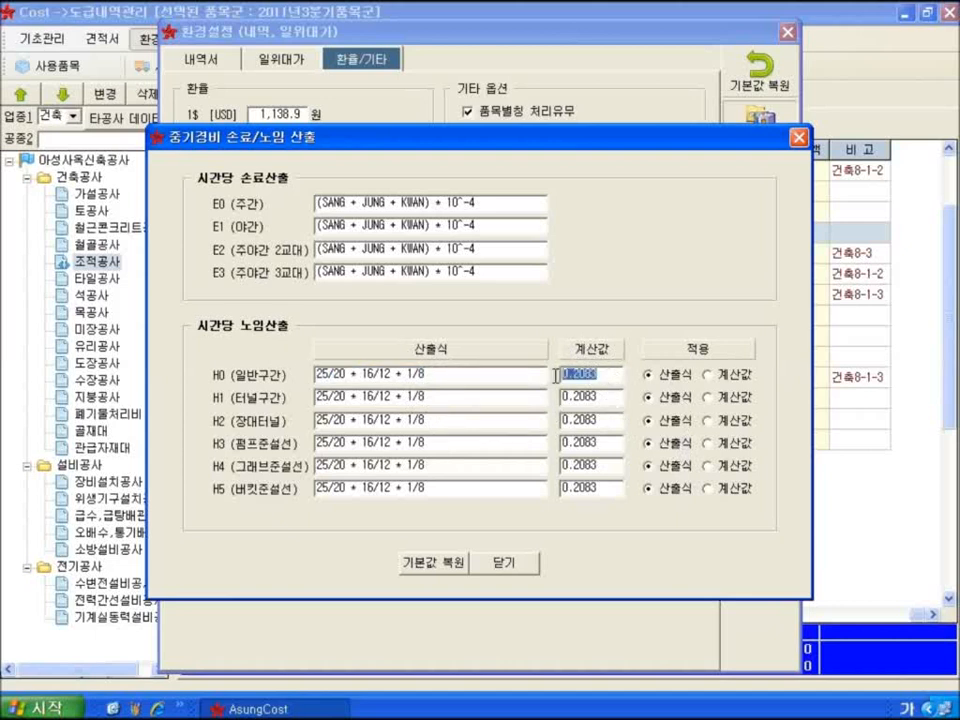
{"action": "left_click", "coordinate": [430, 376]}
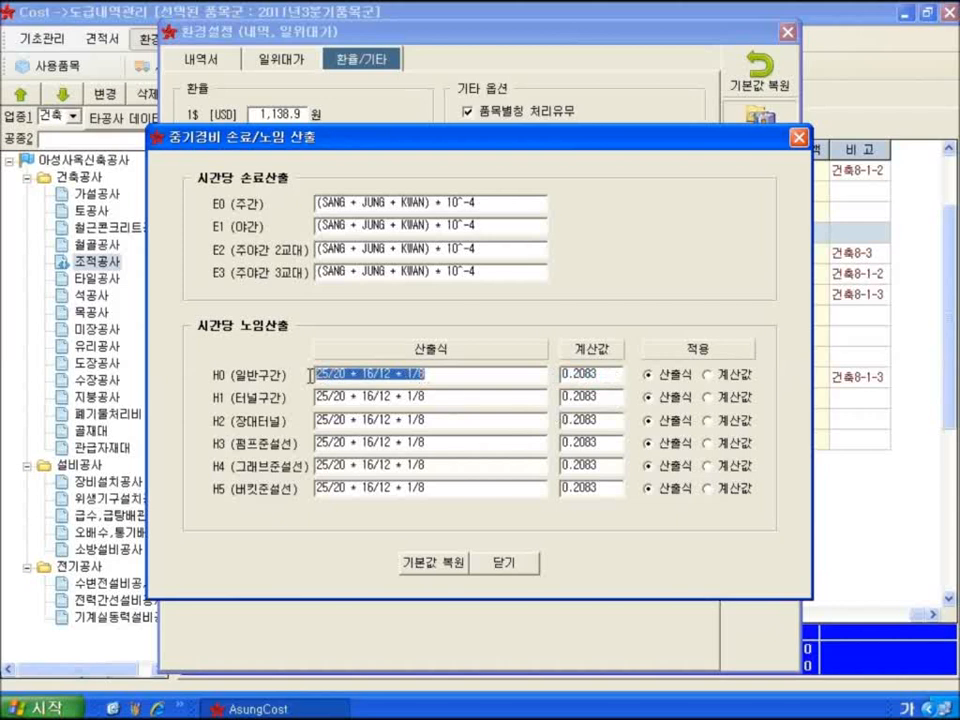
{"action": "left_click", "coordinate": [446, 468]}
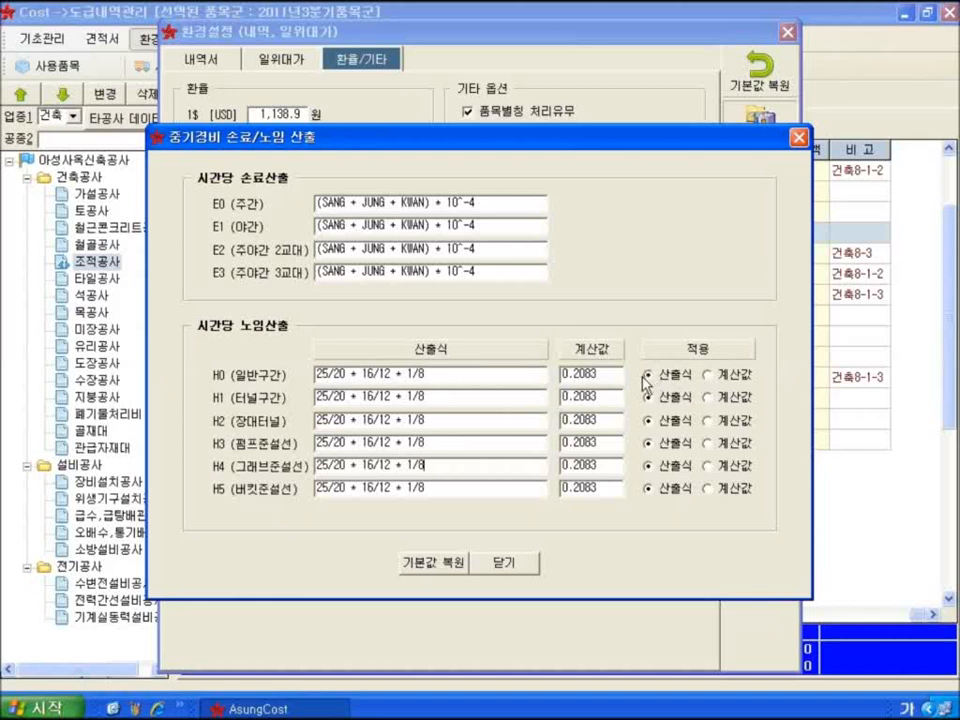
{"action": "left_click", "coordinate": [452, 377]}
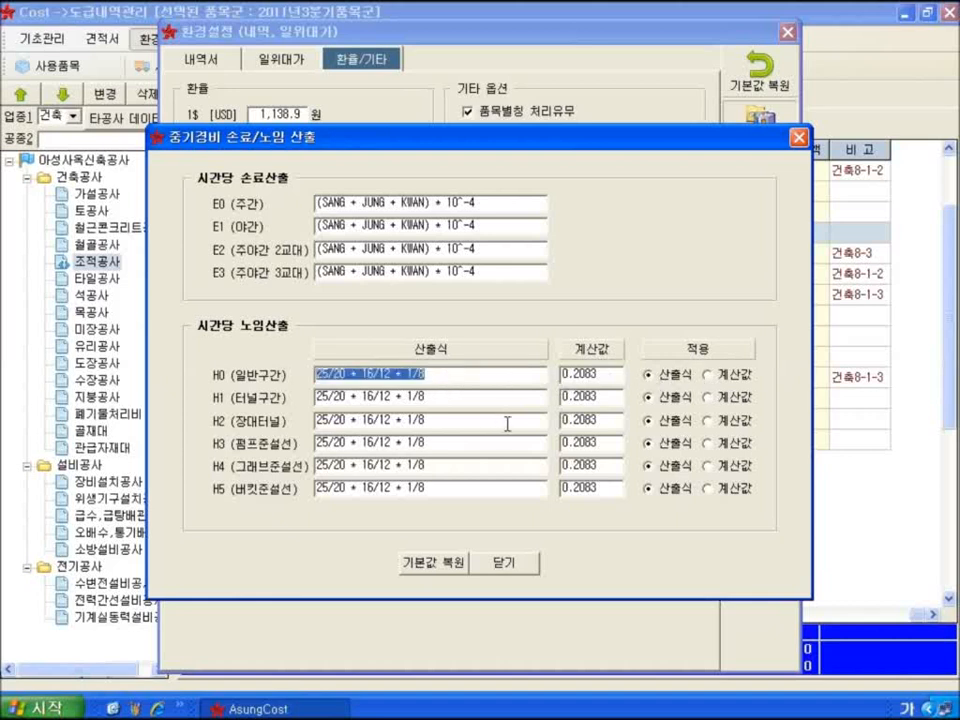
{"action": "left_click", "coordinate": [479, 422]}
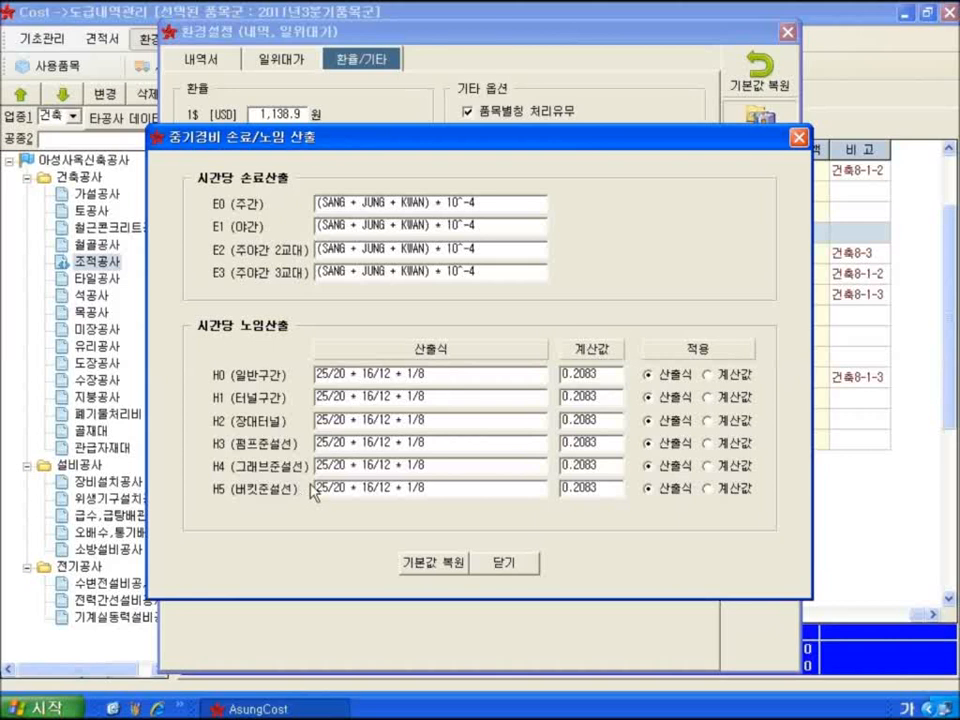
{"action": "left_click", "coordinate": [512, 563]}
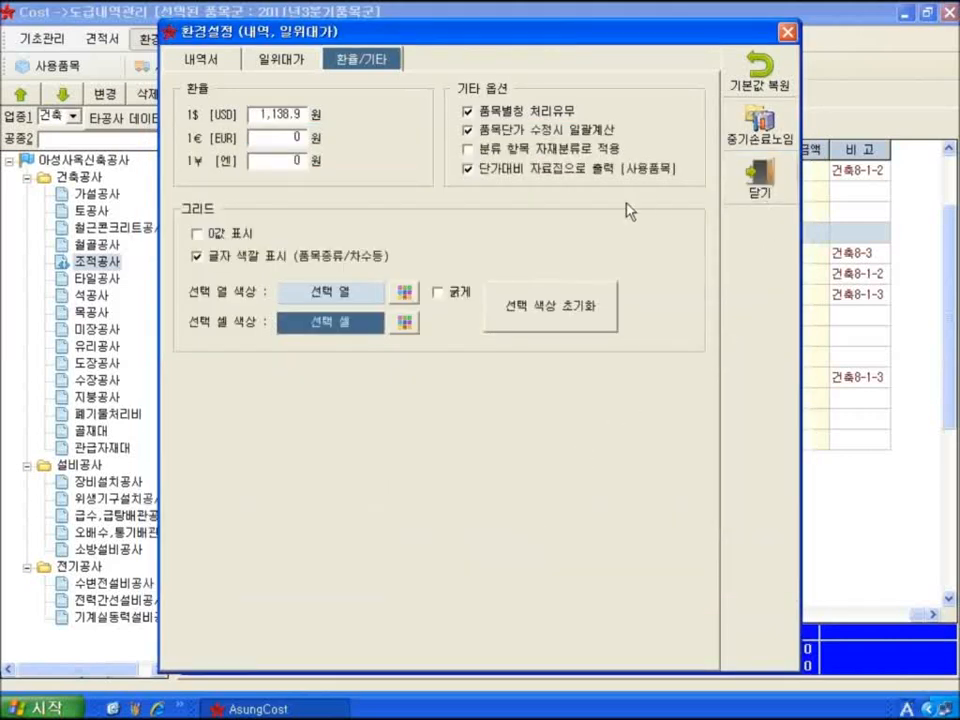
{"action": "left_click", "coordinate": [753, 188]}
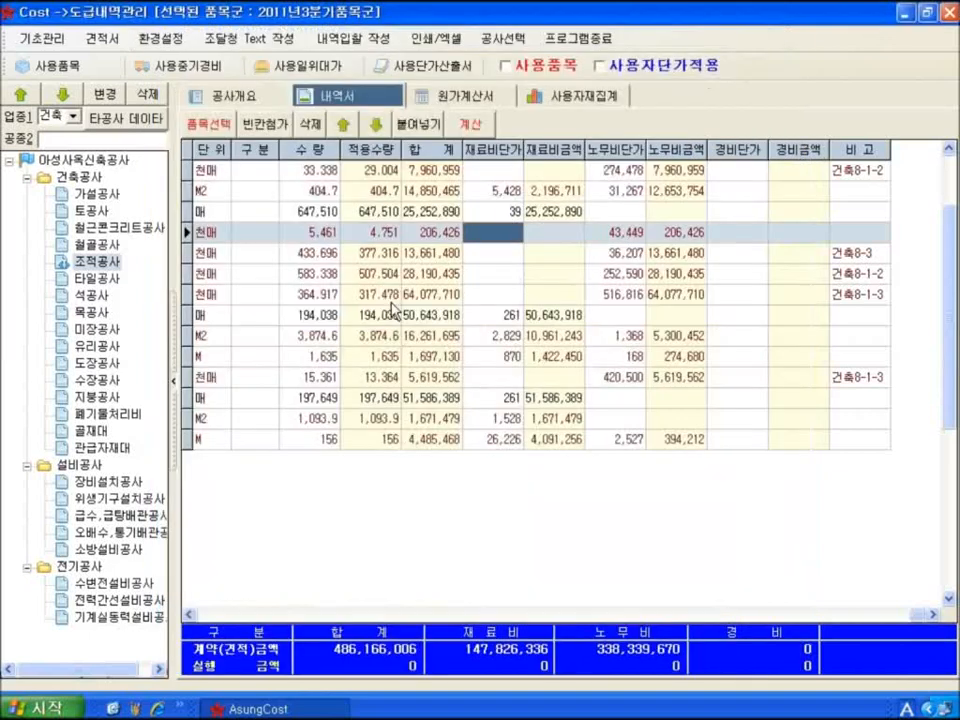